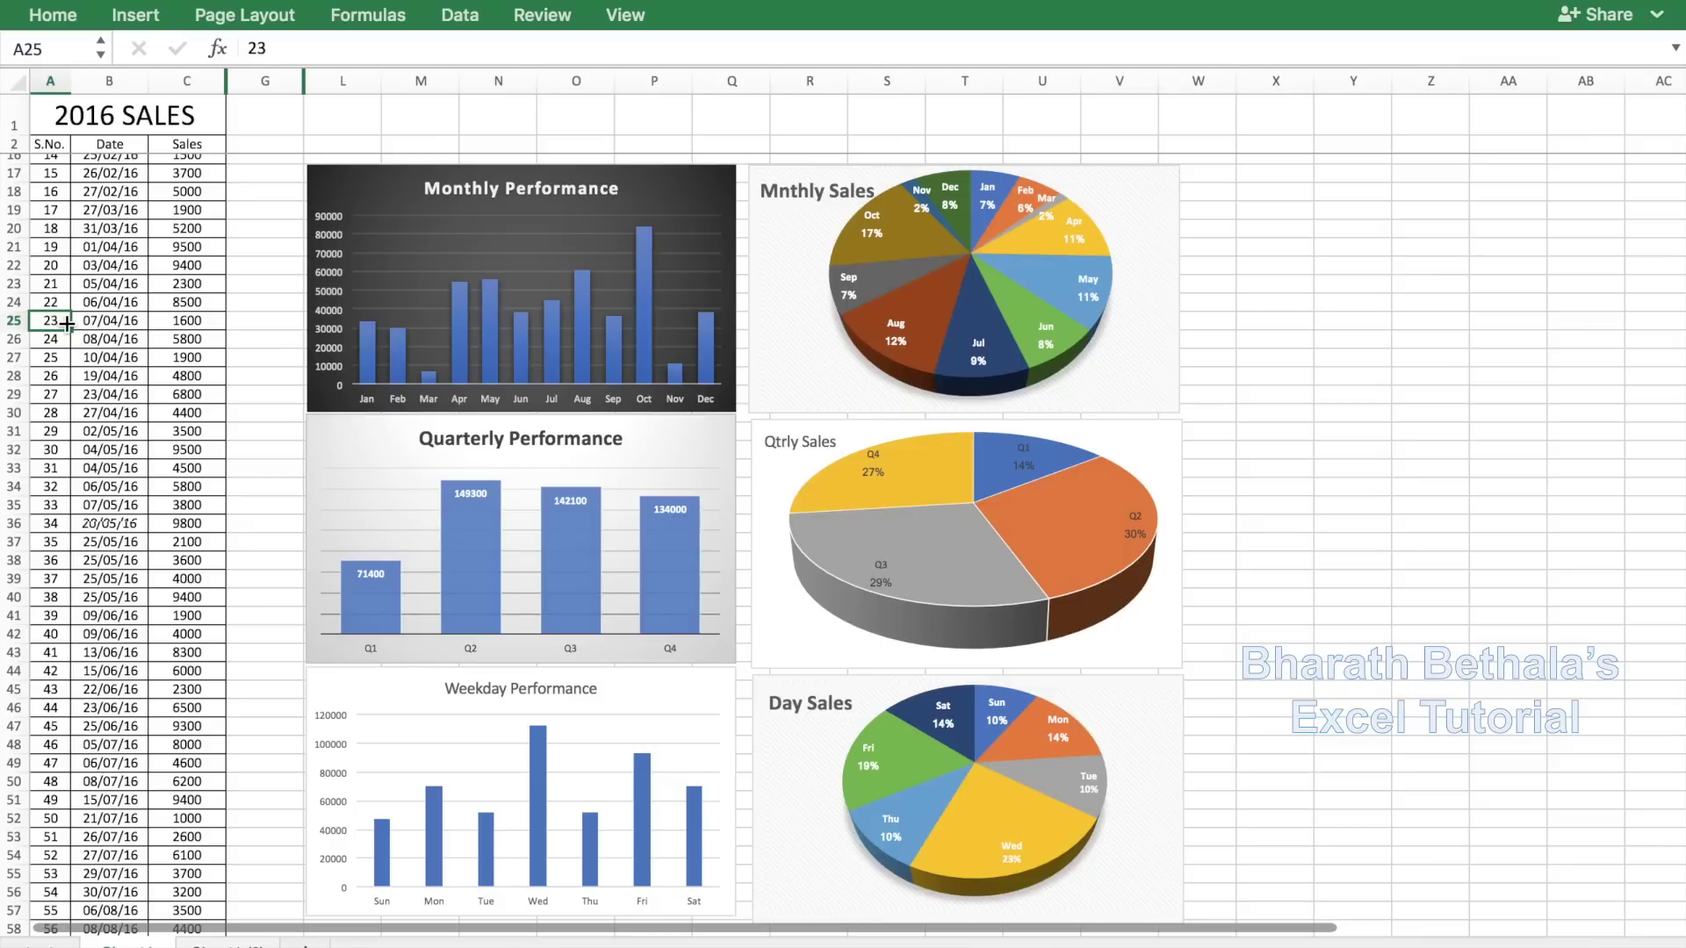
Select a block of sales records on the raw 2016 SALES sheet
drag(60, 320, 212, 763)
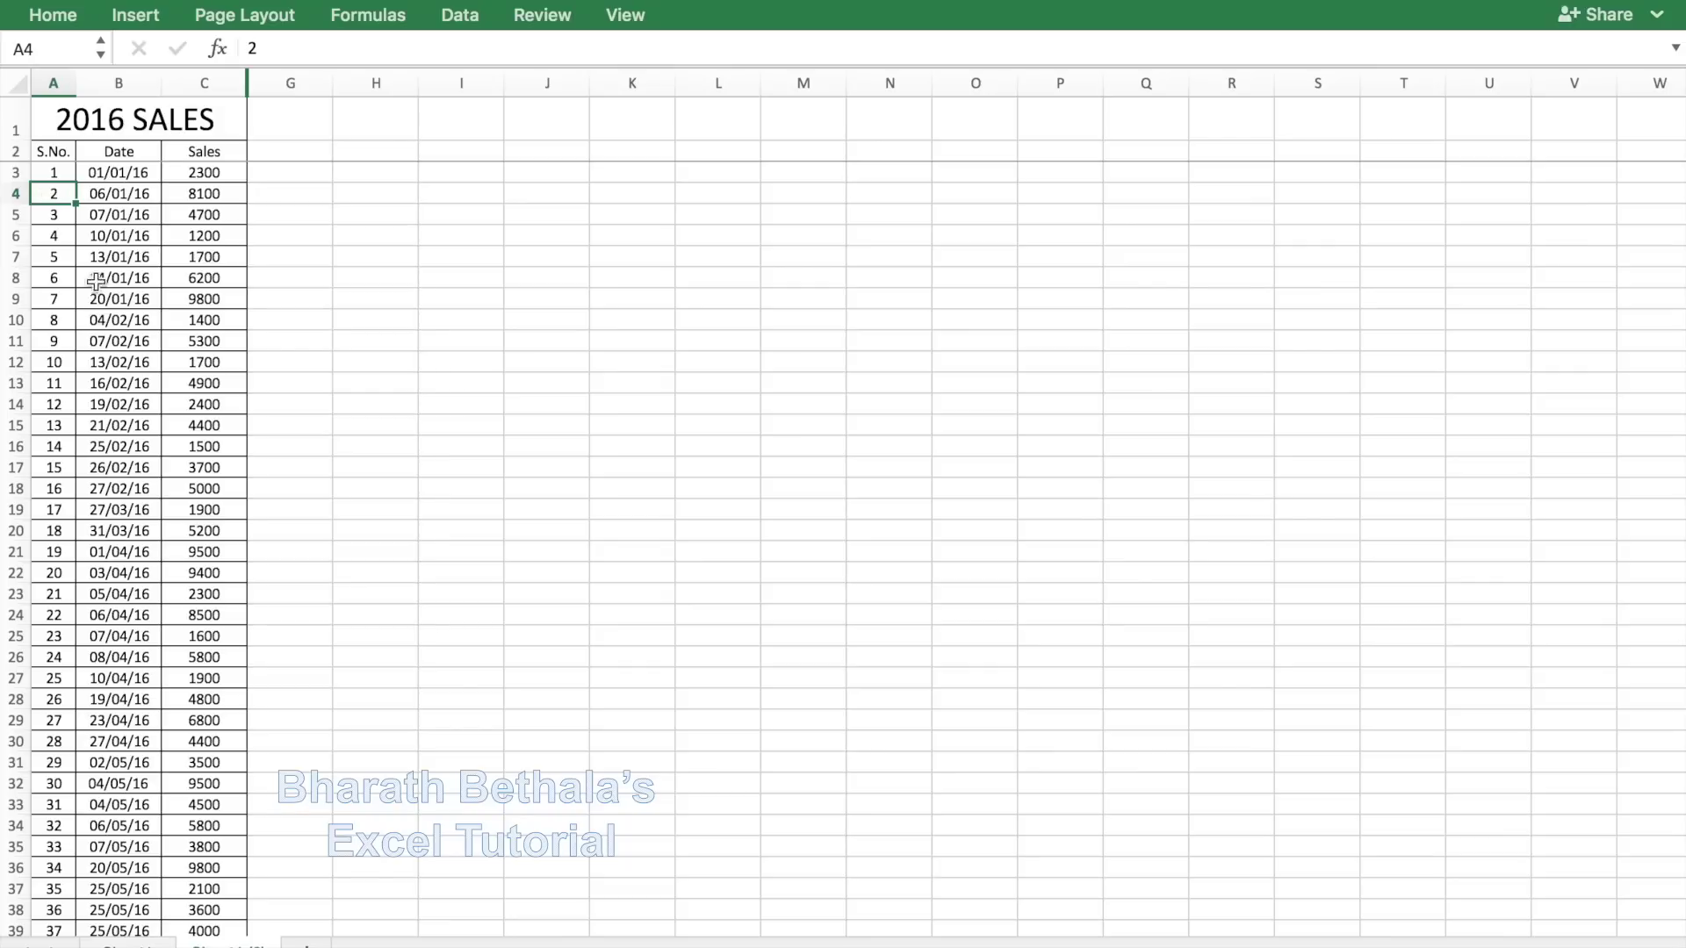
scroll(99, 316, down, 20)
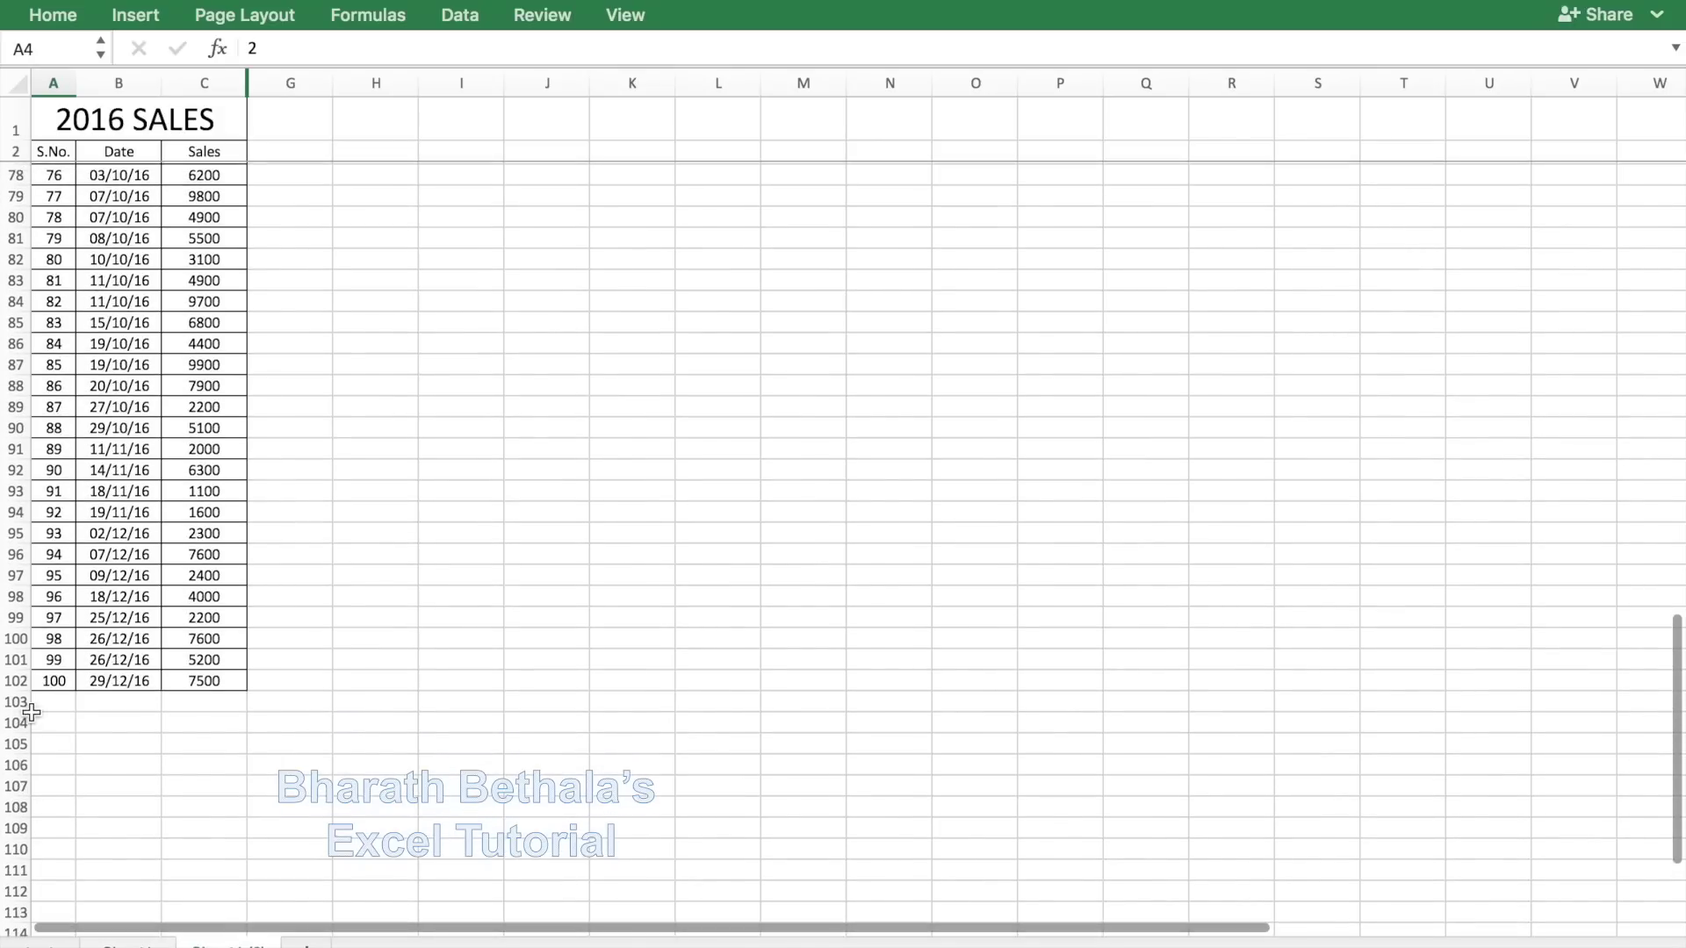
click(53, 680)
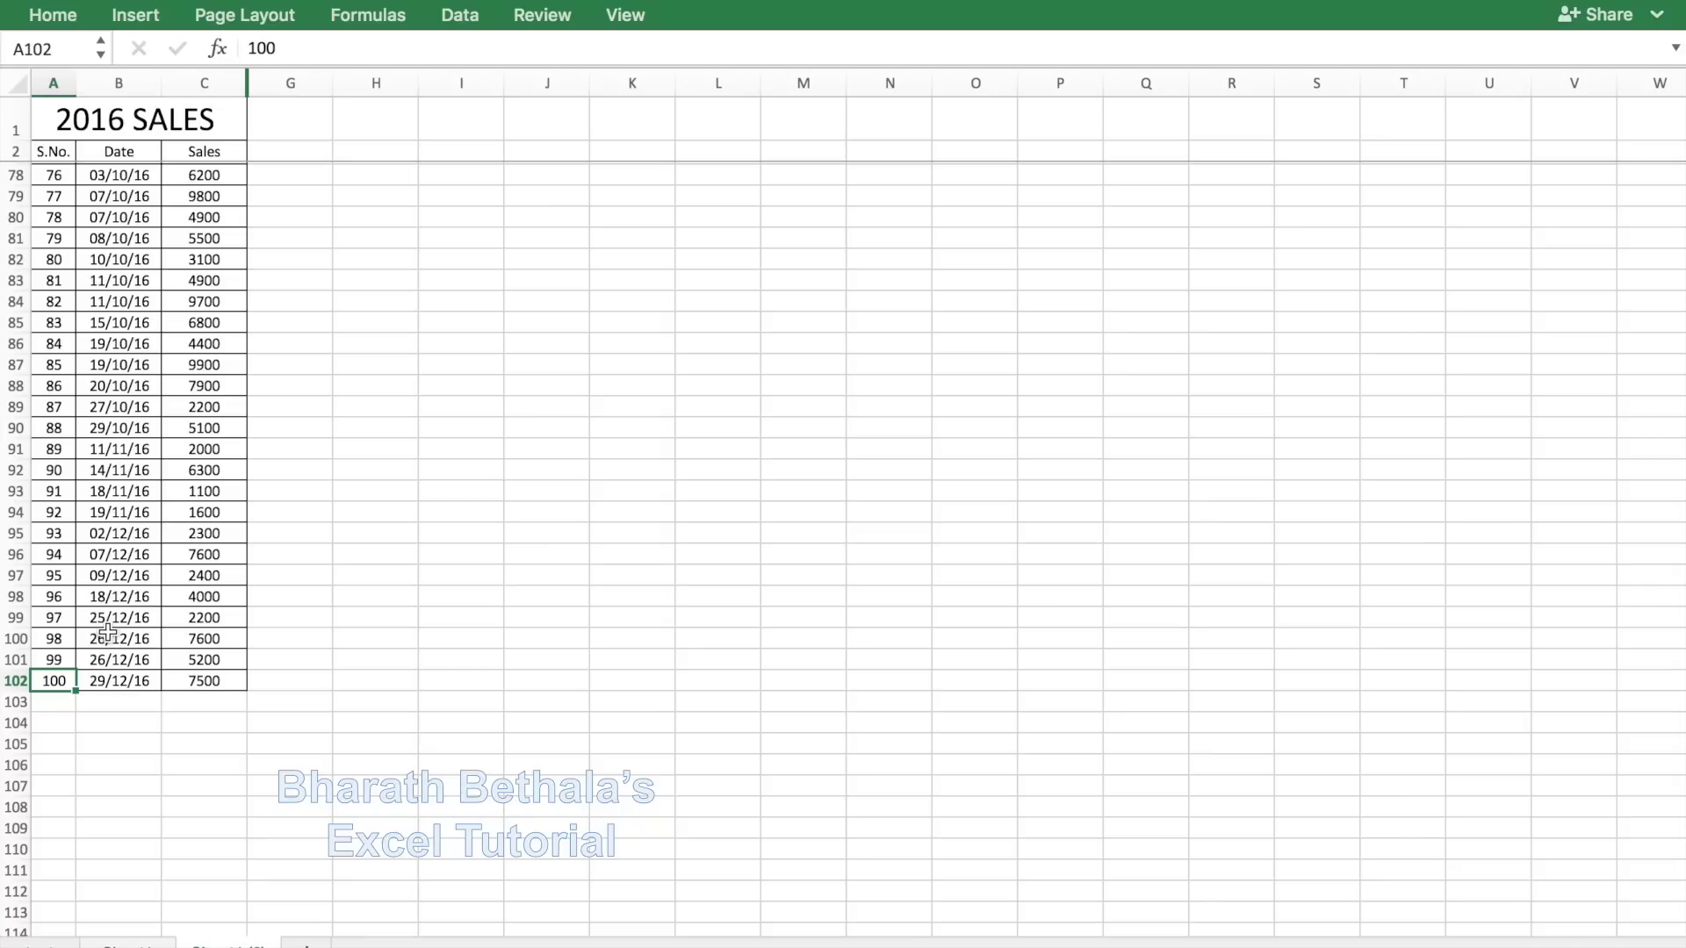
scroll(107, 632, up, 20)
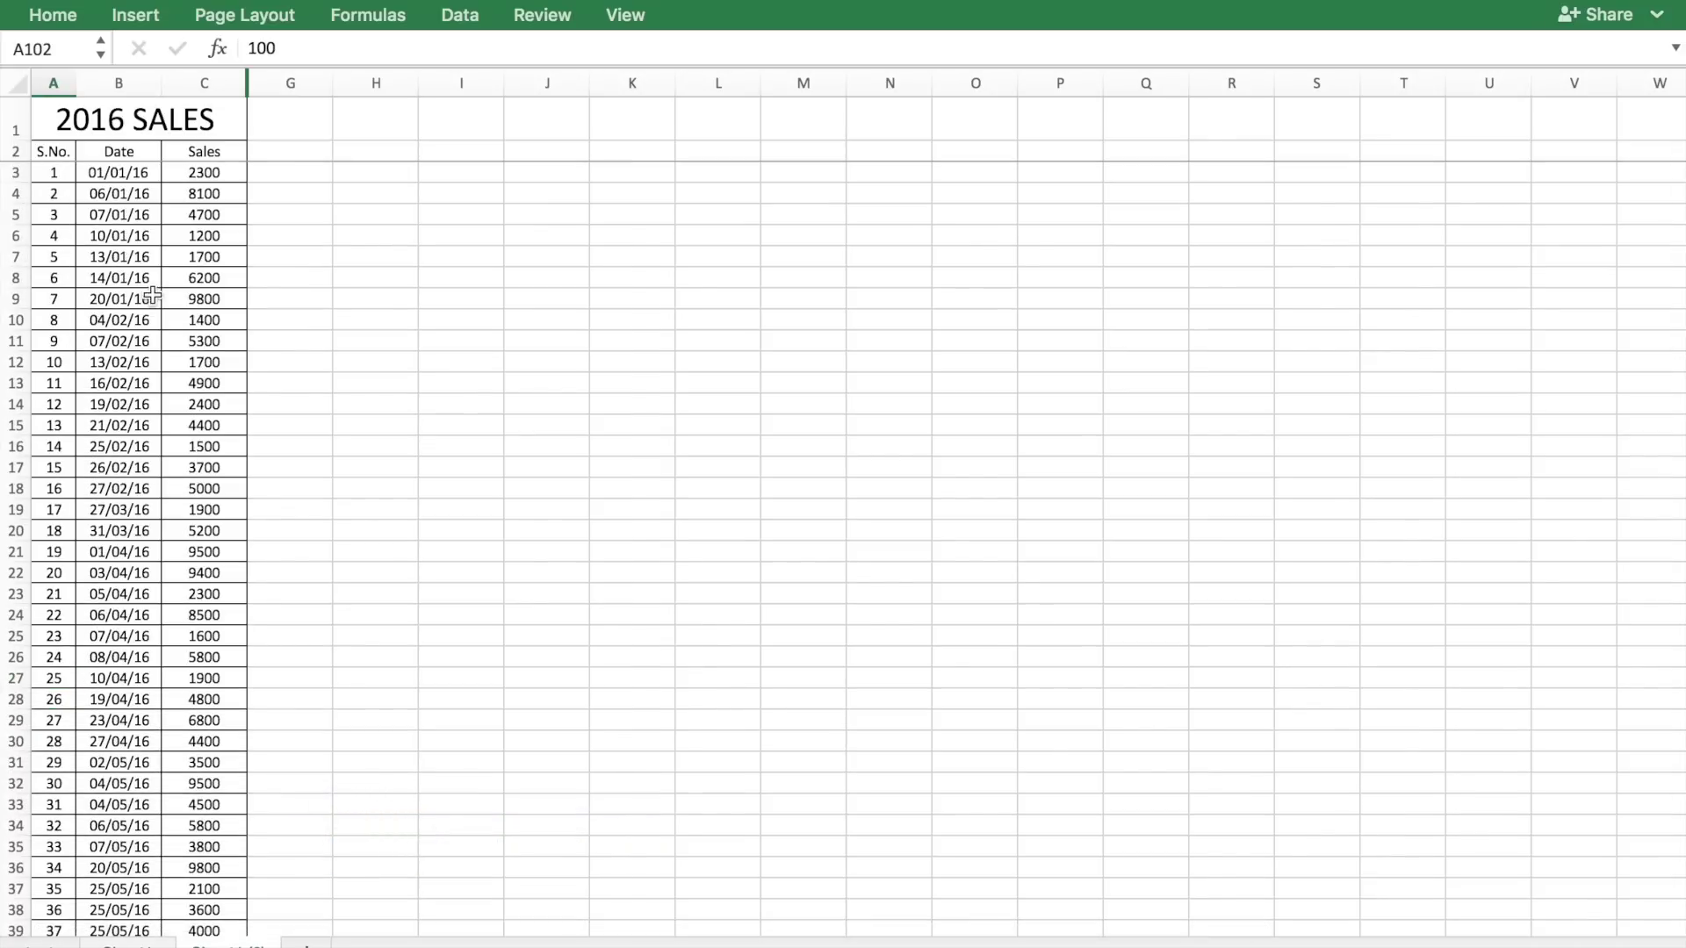
click(376, 173)
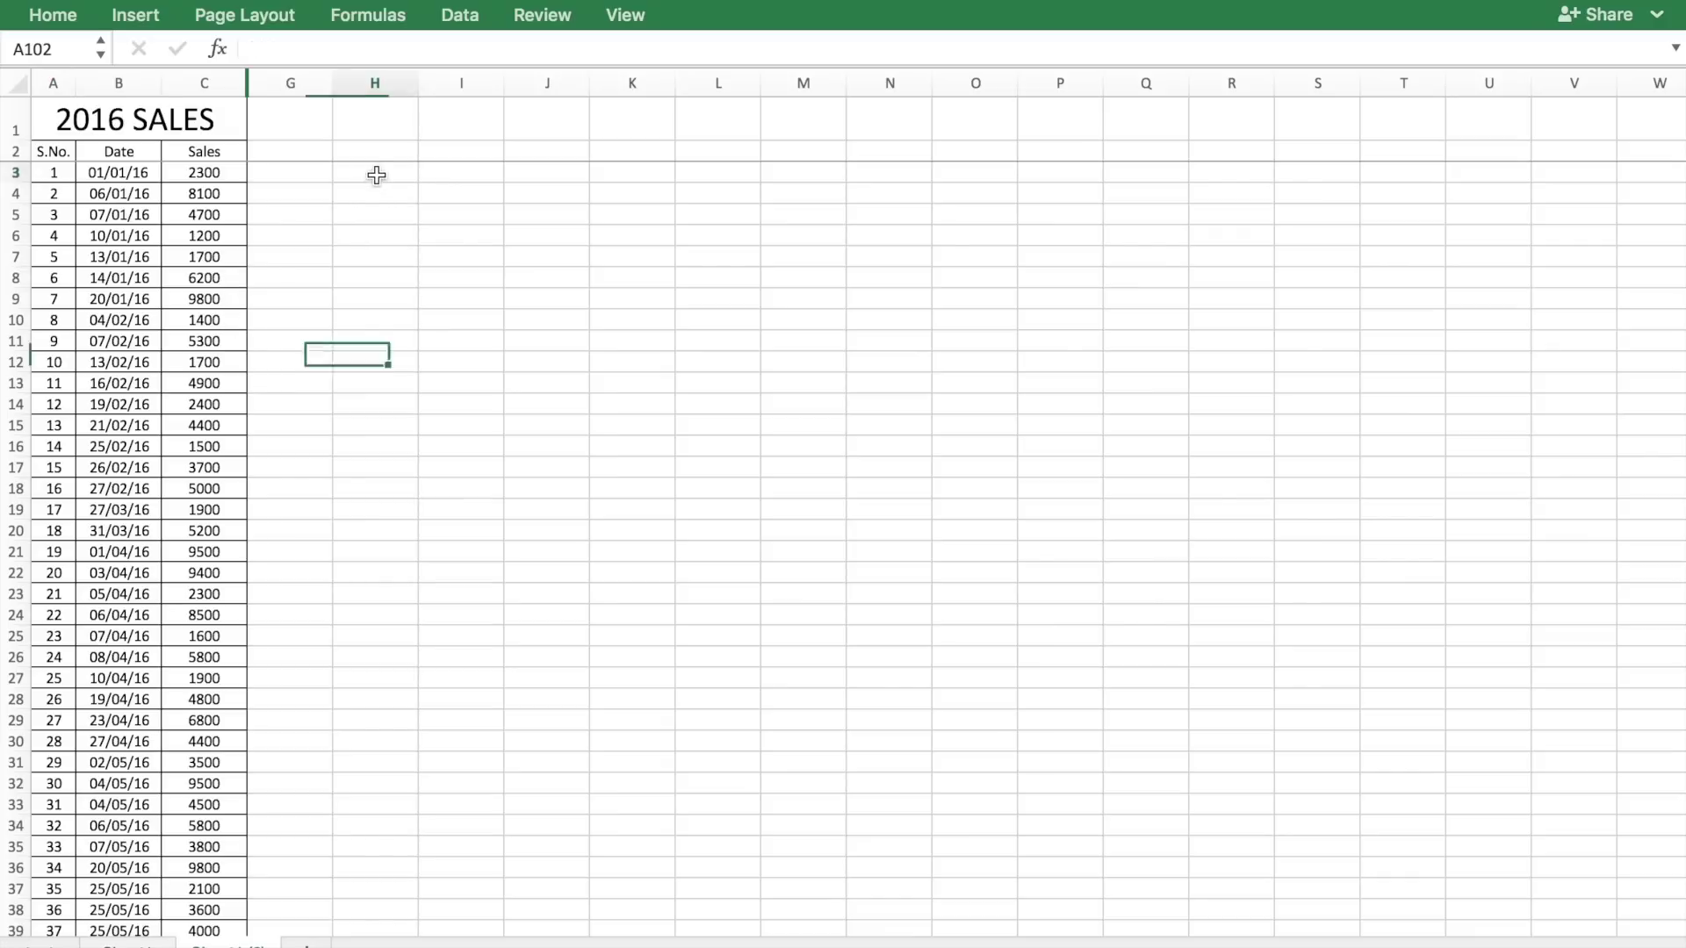
Enter a Total Sales label in H3 and =SUM(C3:C108) in I3, giving 496800
text(Total Sale)
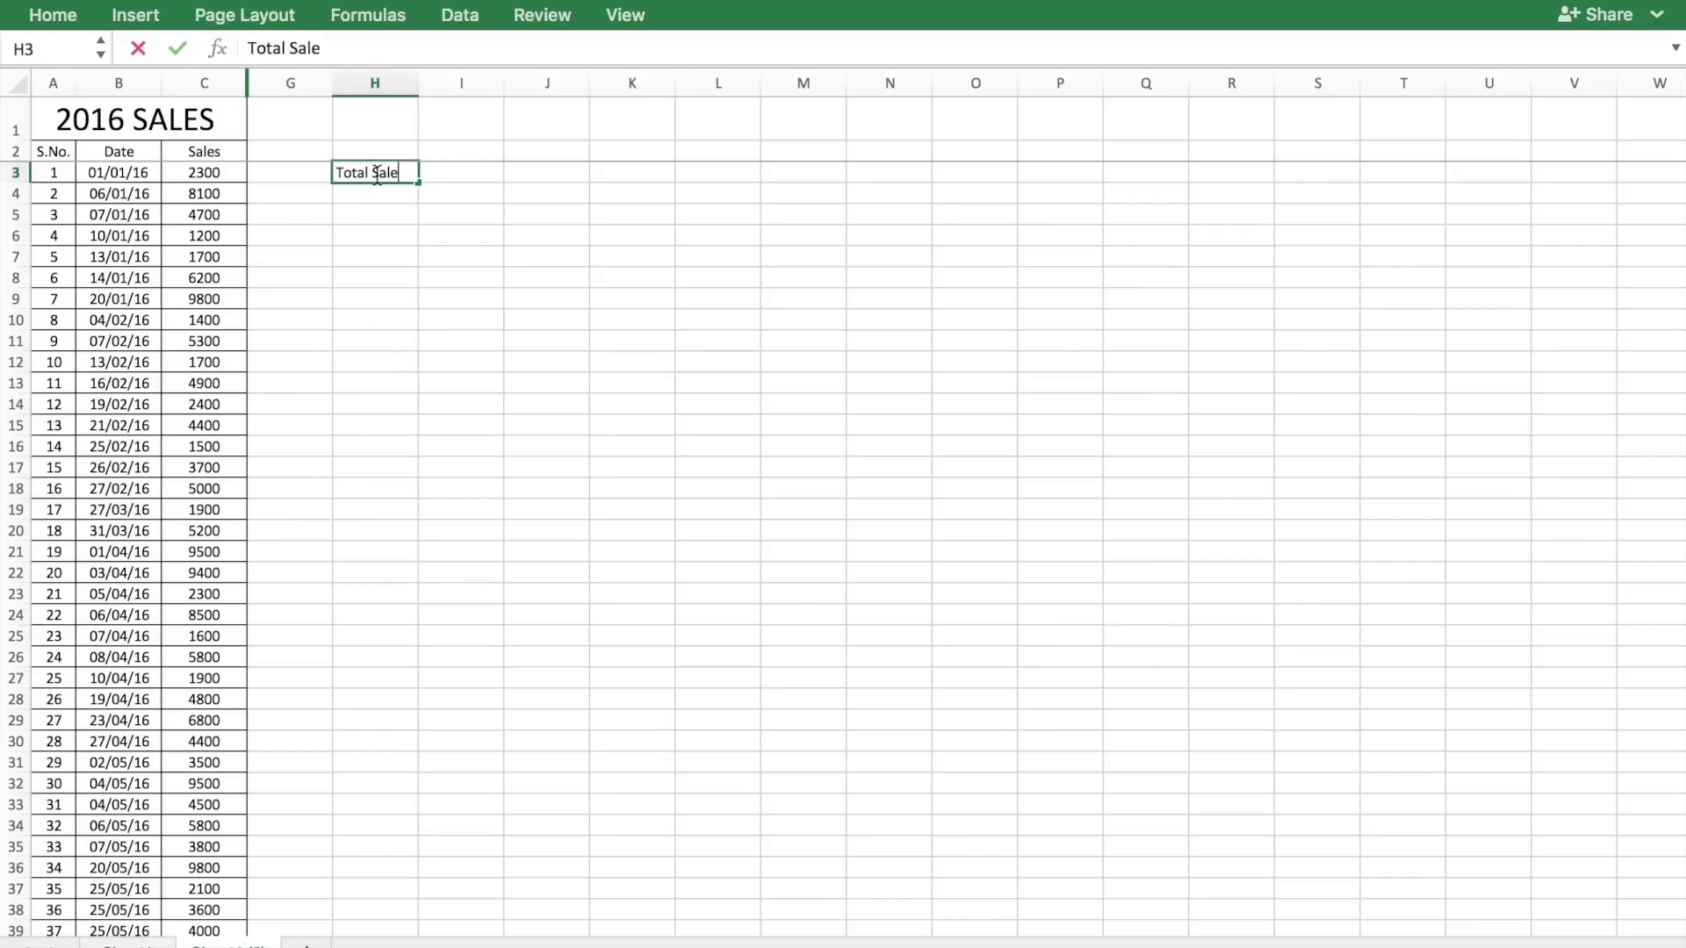
text(s)
key(Tab)
text(=sum()
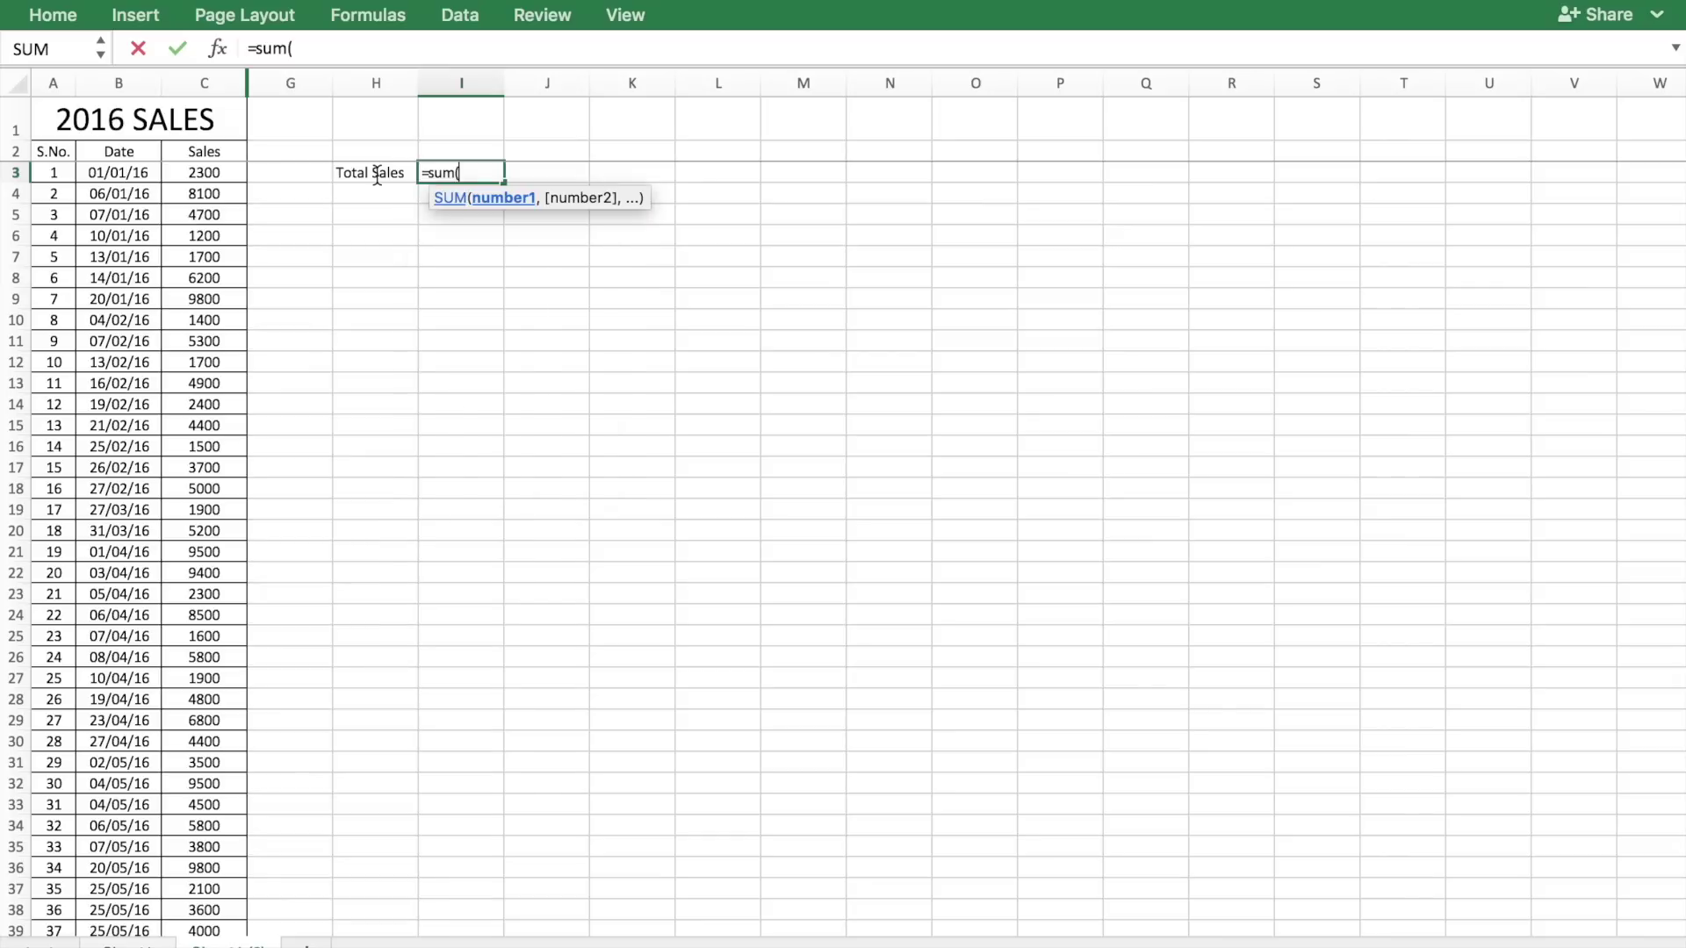
click(220, 173)
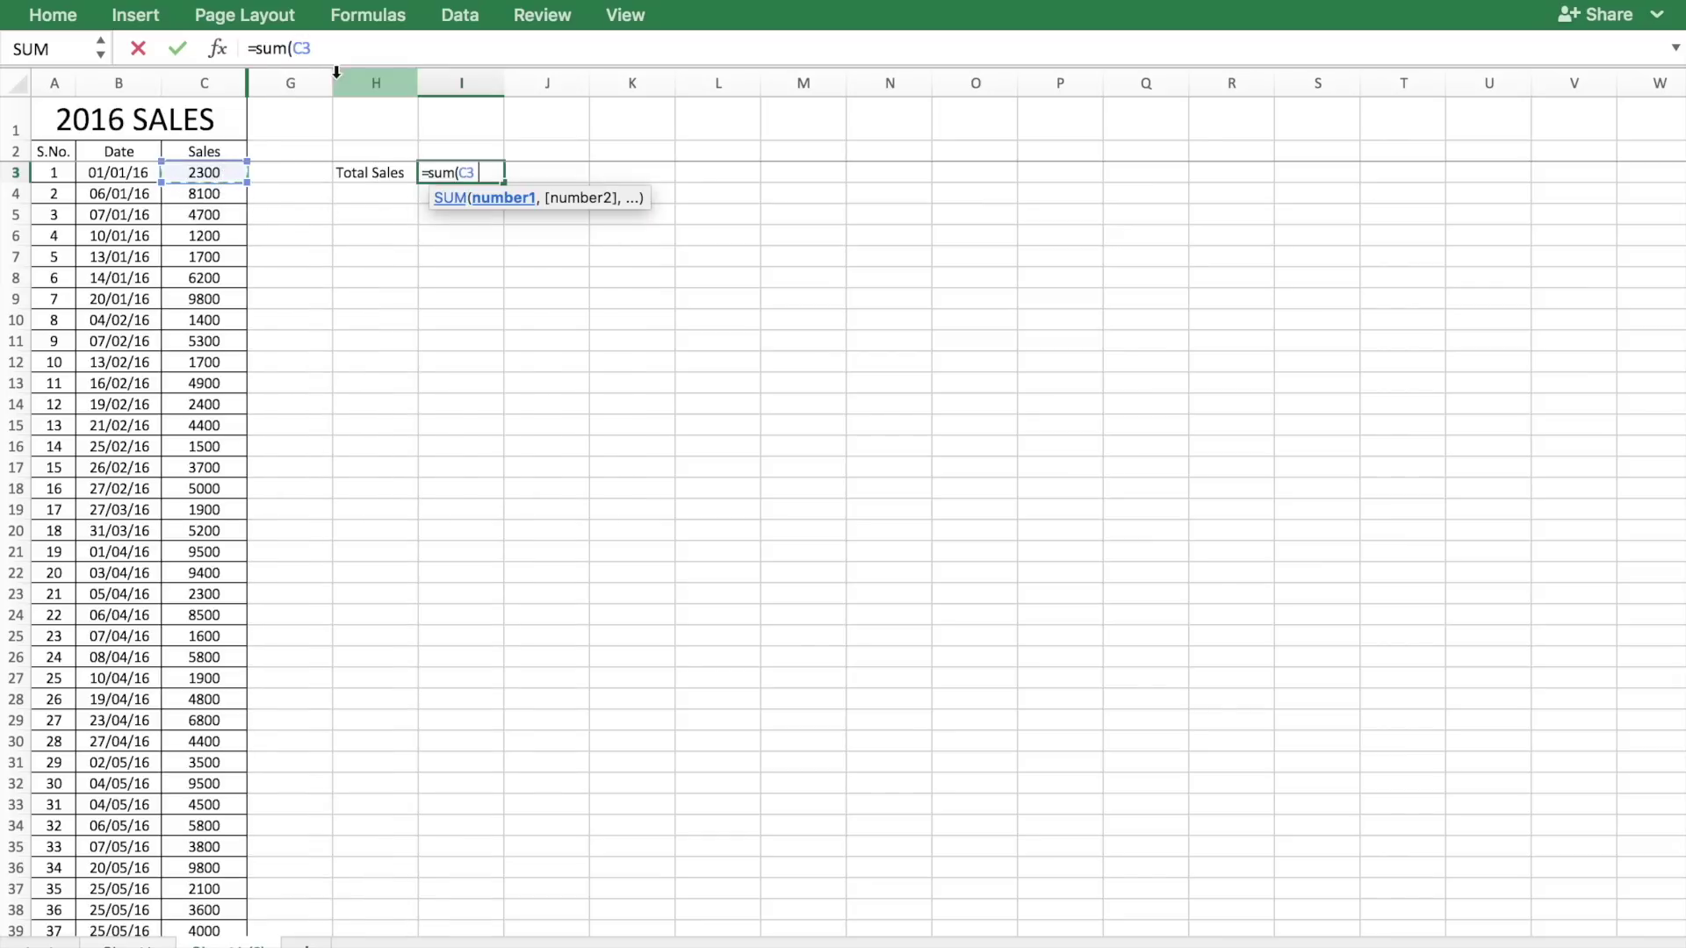
click(339, 49)
text(:C108))
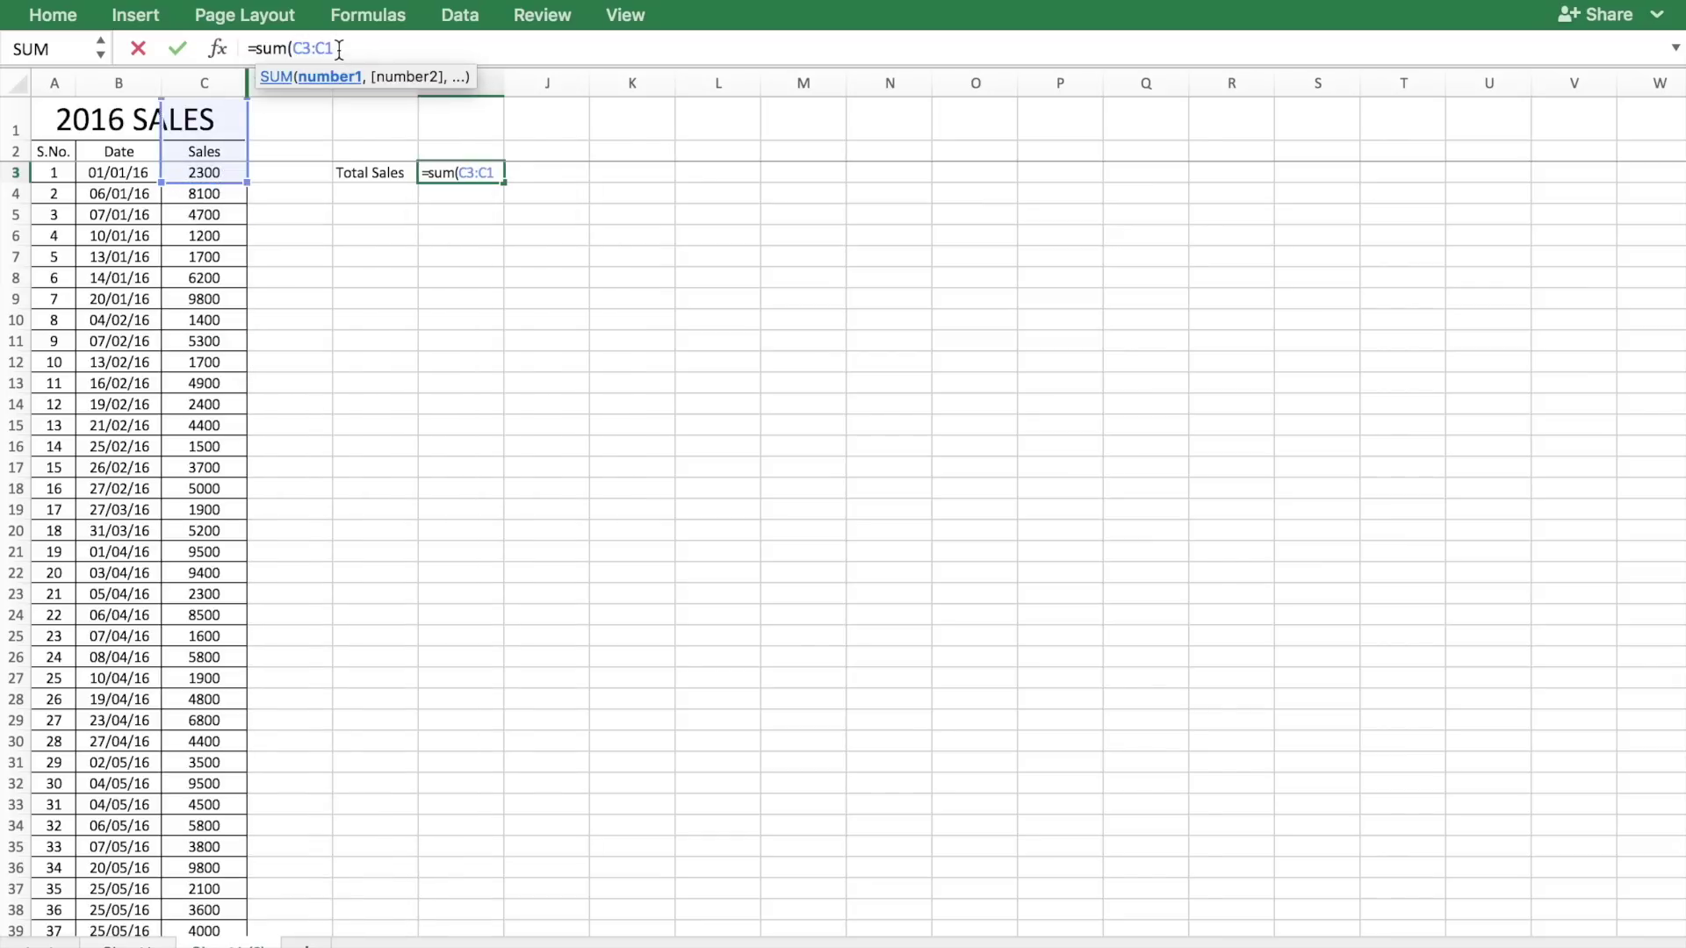
key(Return)
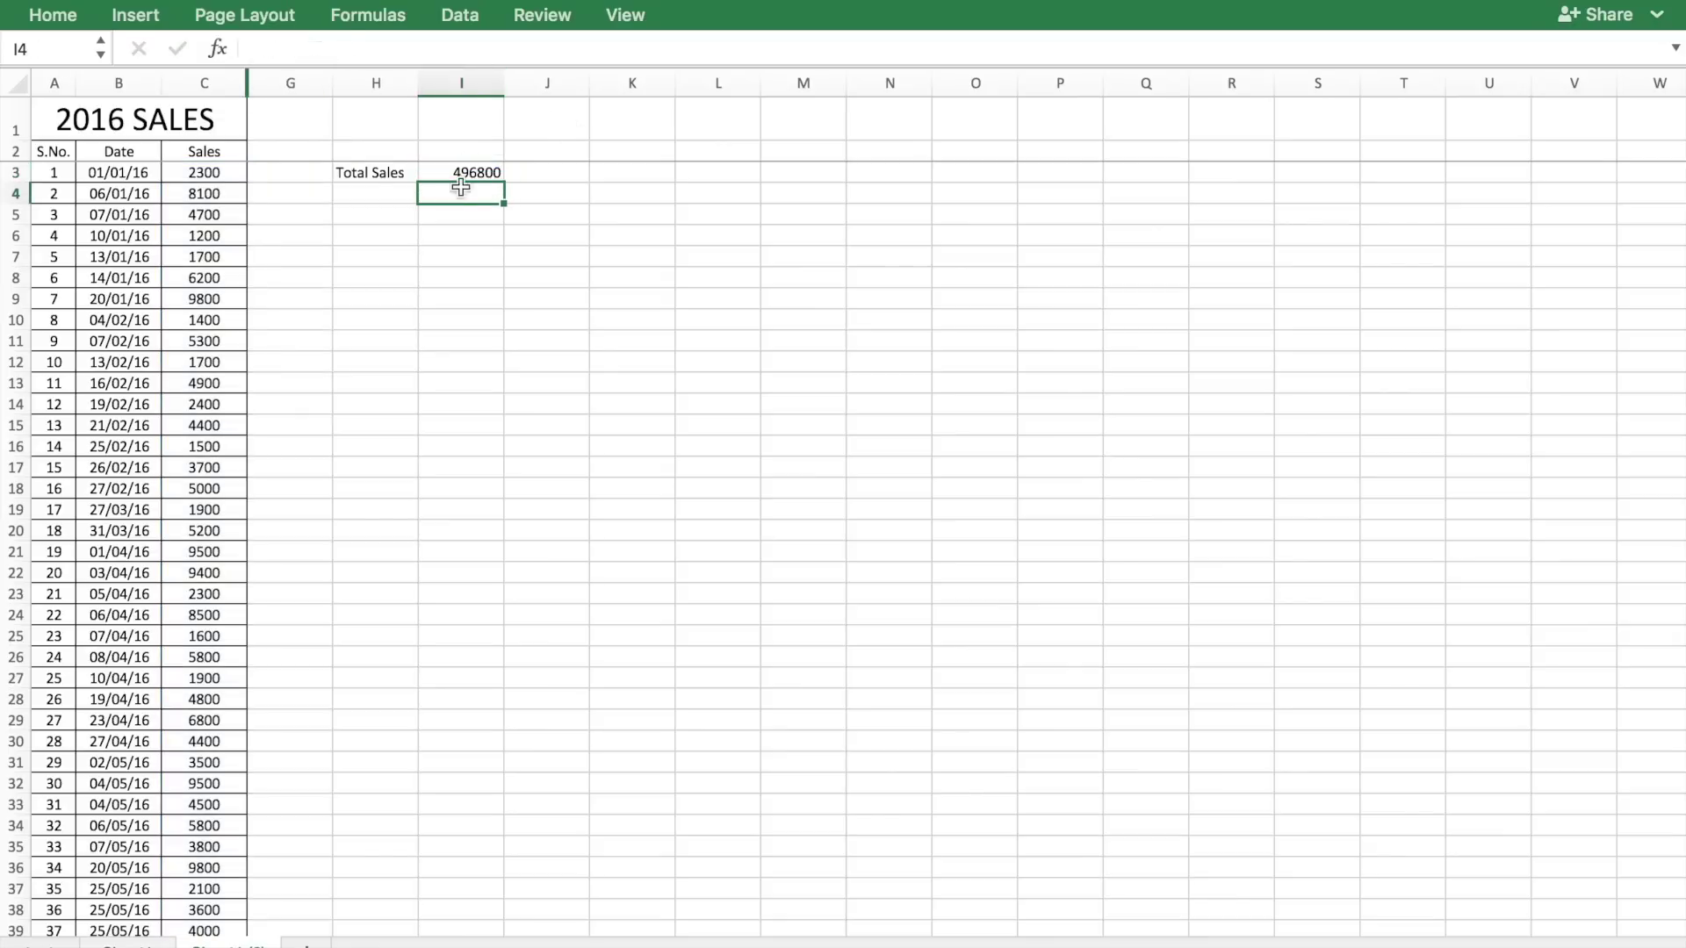
Select the columns on either side of the hidden columns
click(369, 193)
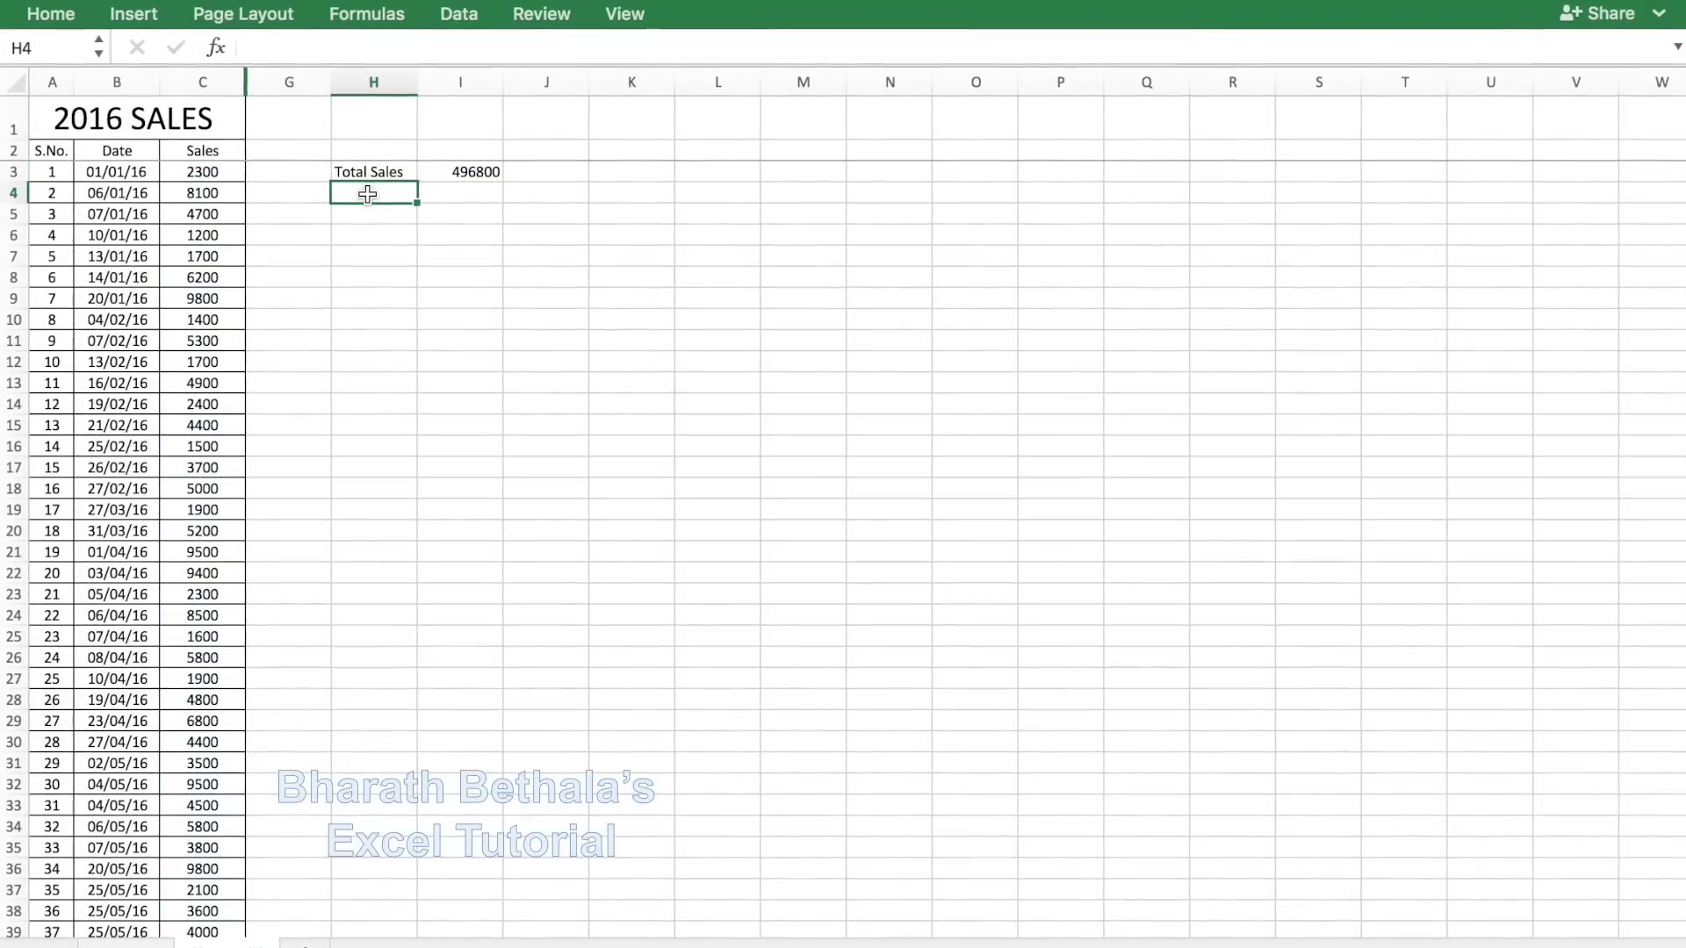
click(185, 194)
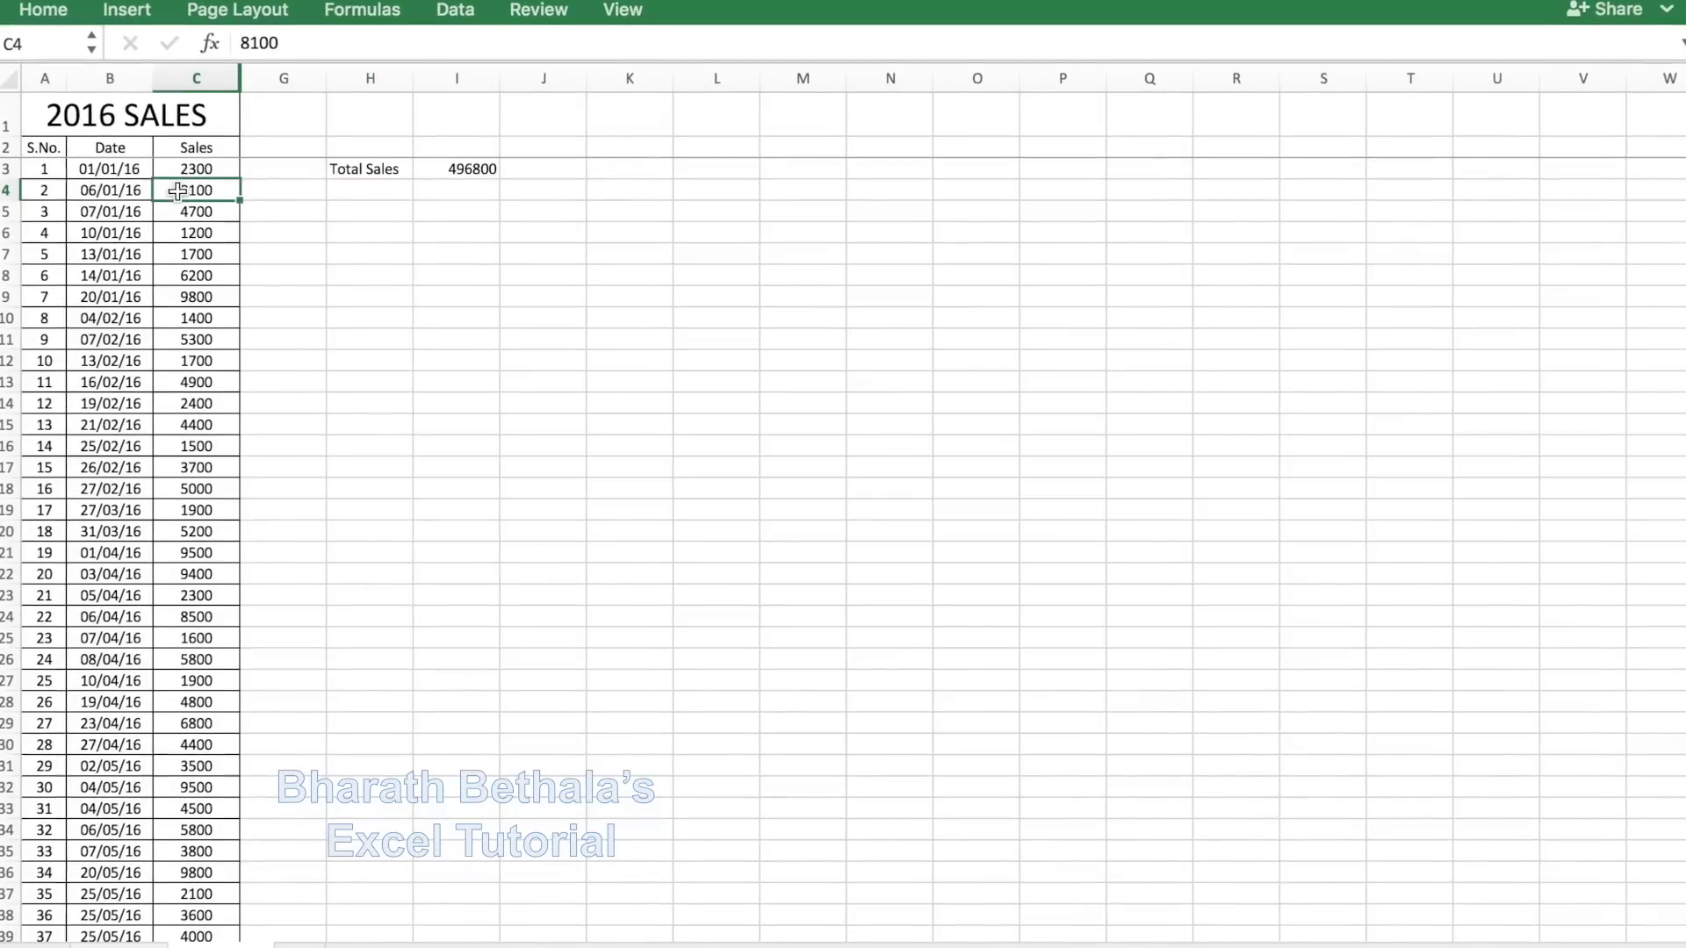
click(39, 188)
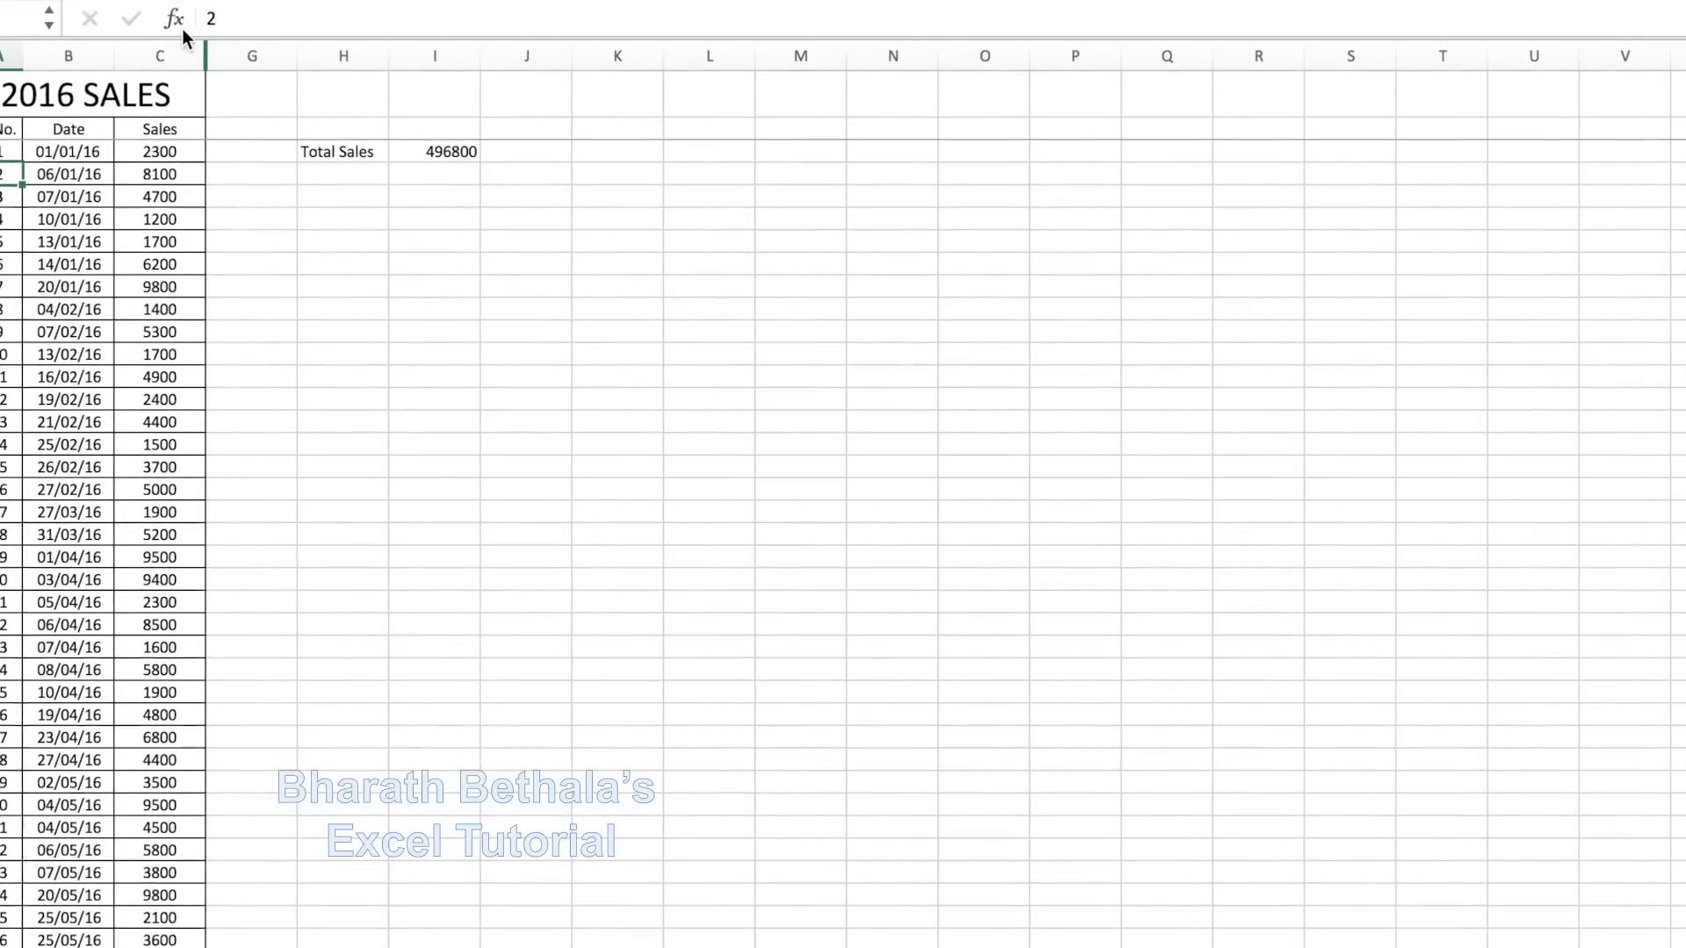
drag(180, 56, 250, 53)
Unhide the Day, Month and Quarter columns beside Sales
right_click(250, 51)
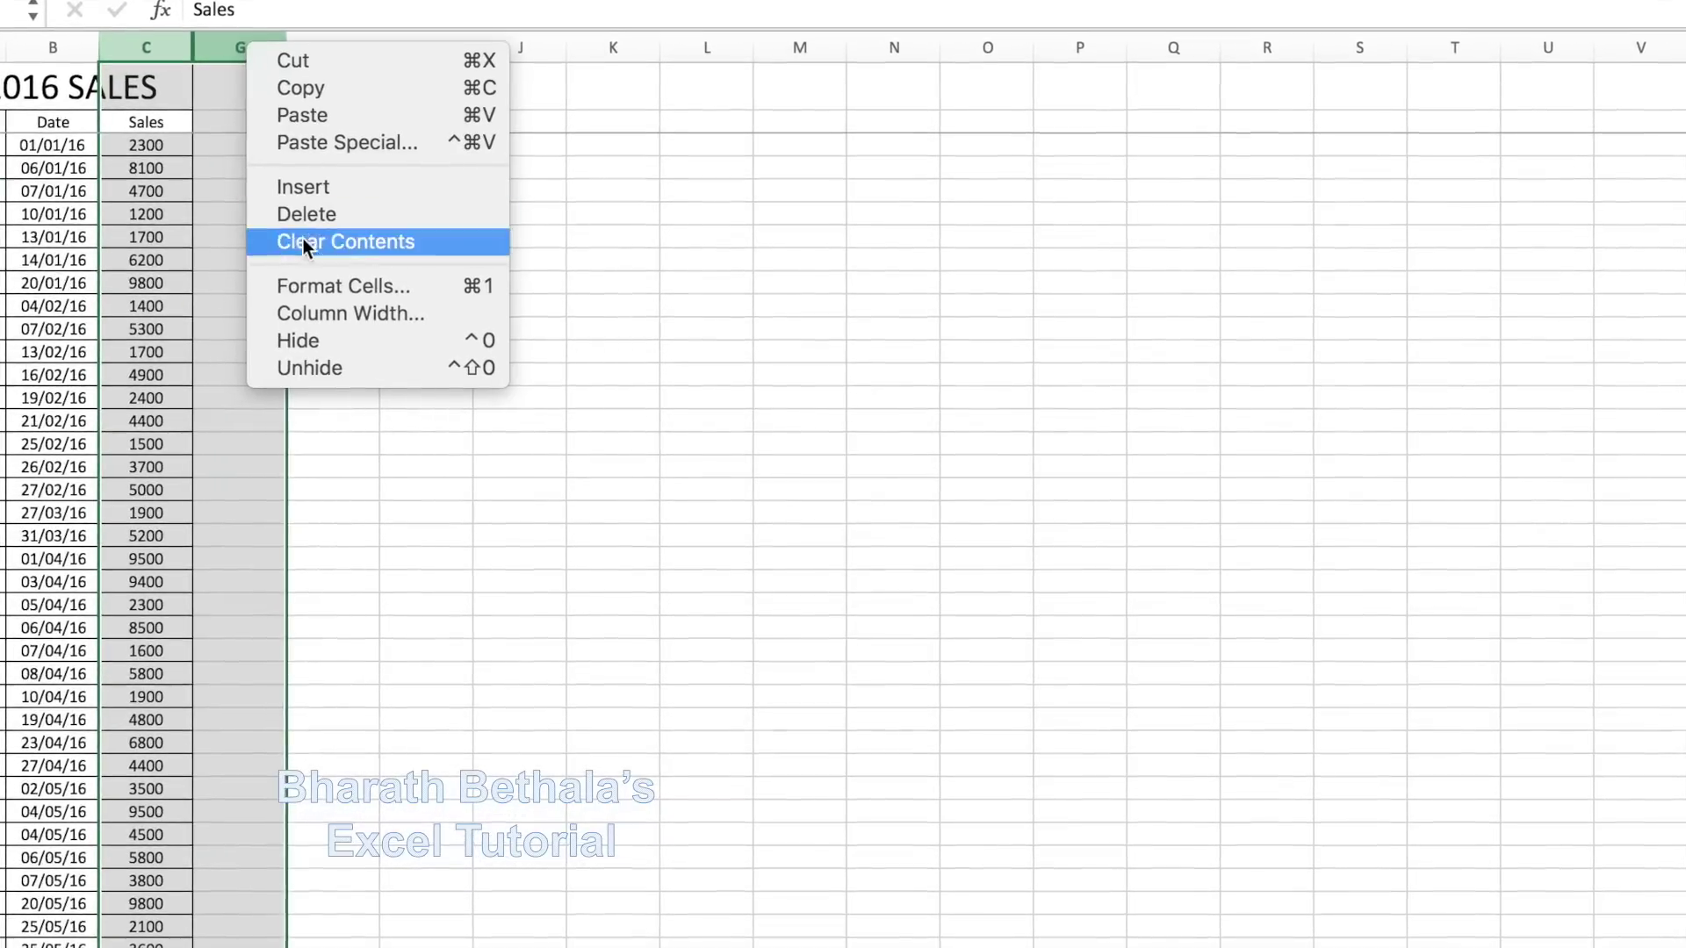
click(300, 365)
click(230, 115)
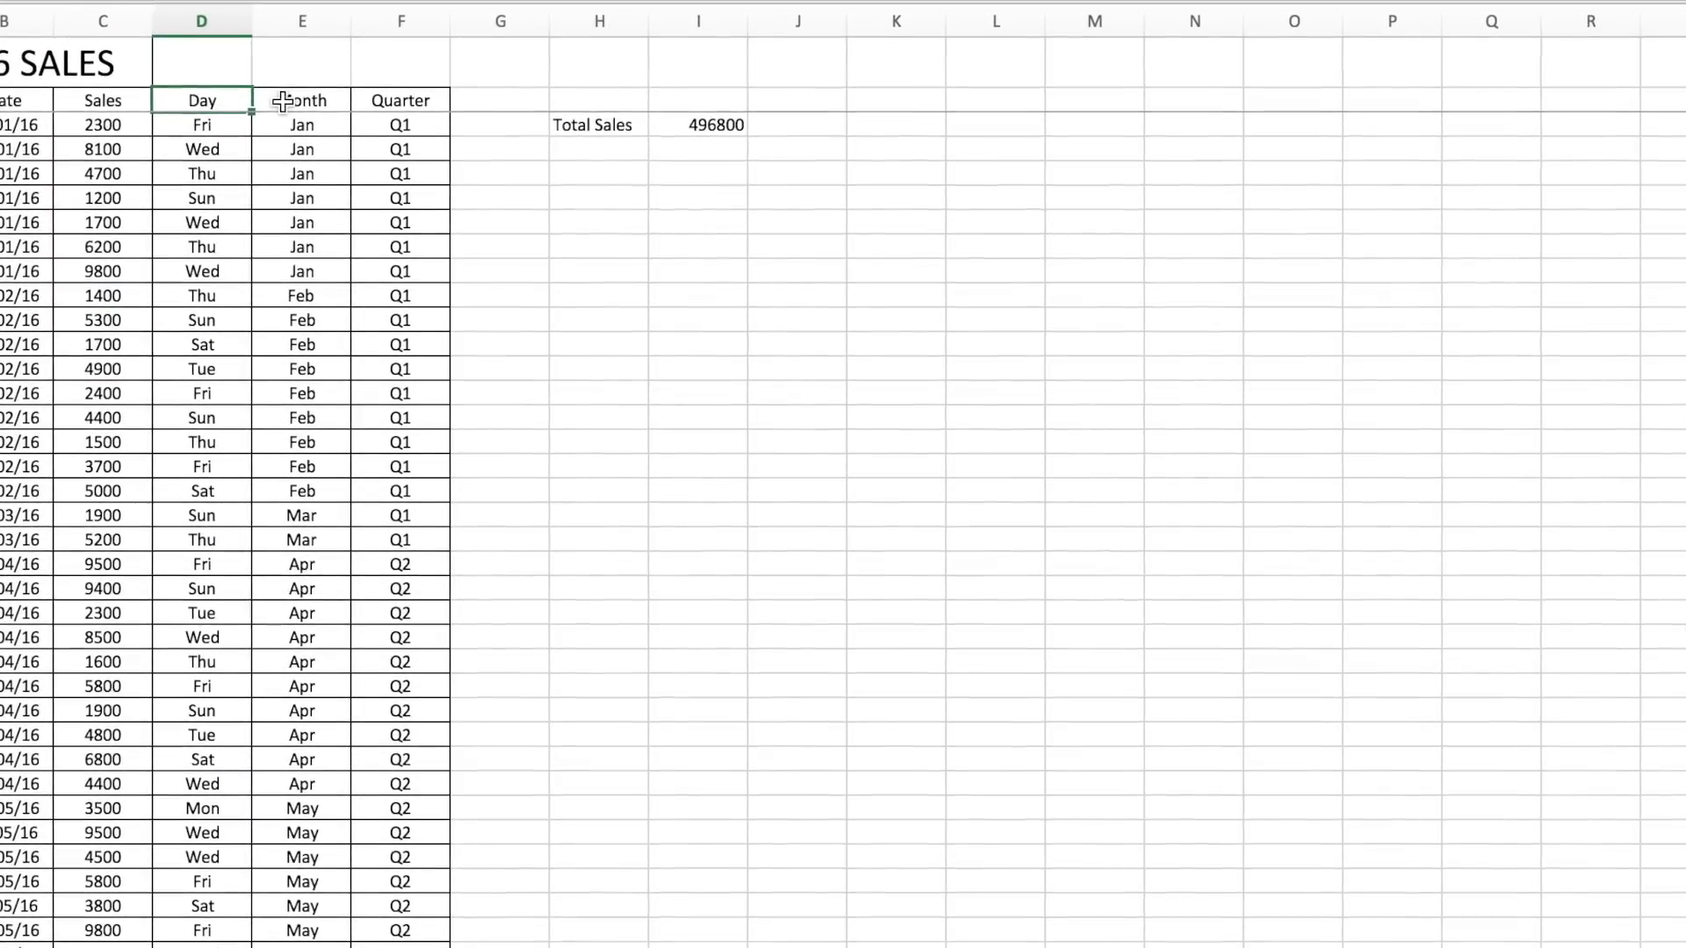
Point out the Month and Quarter columns, the first sale date and the Day, Month, Quarter headings
click(283, 101)
click(369, 100)
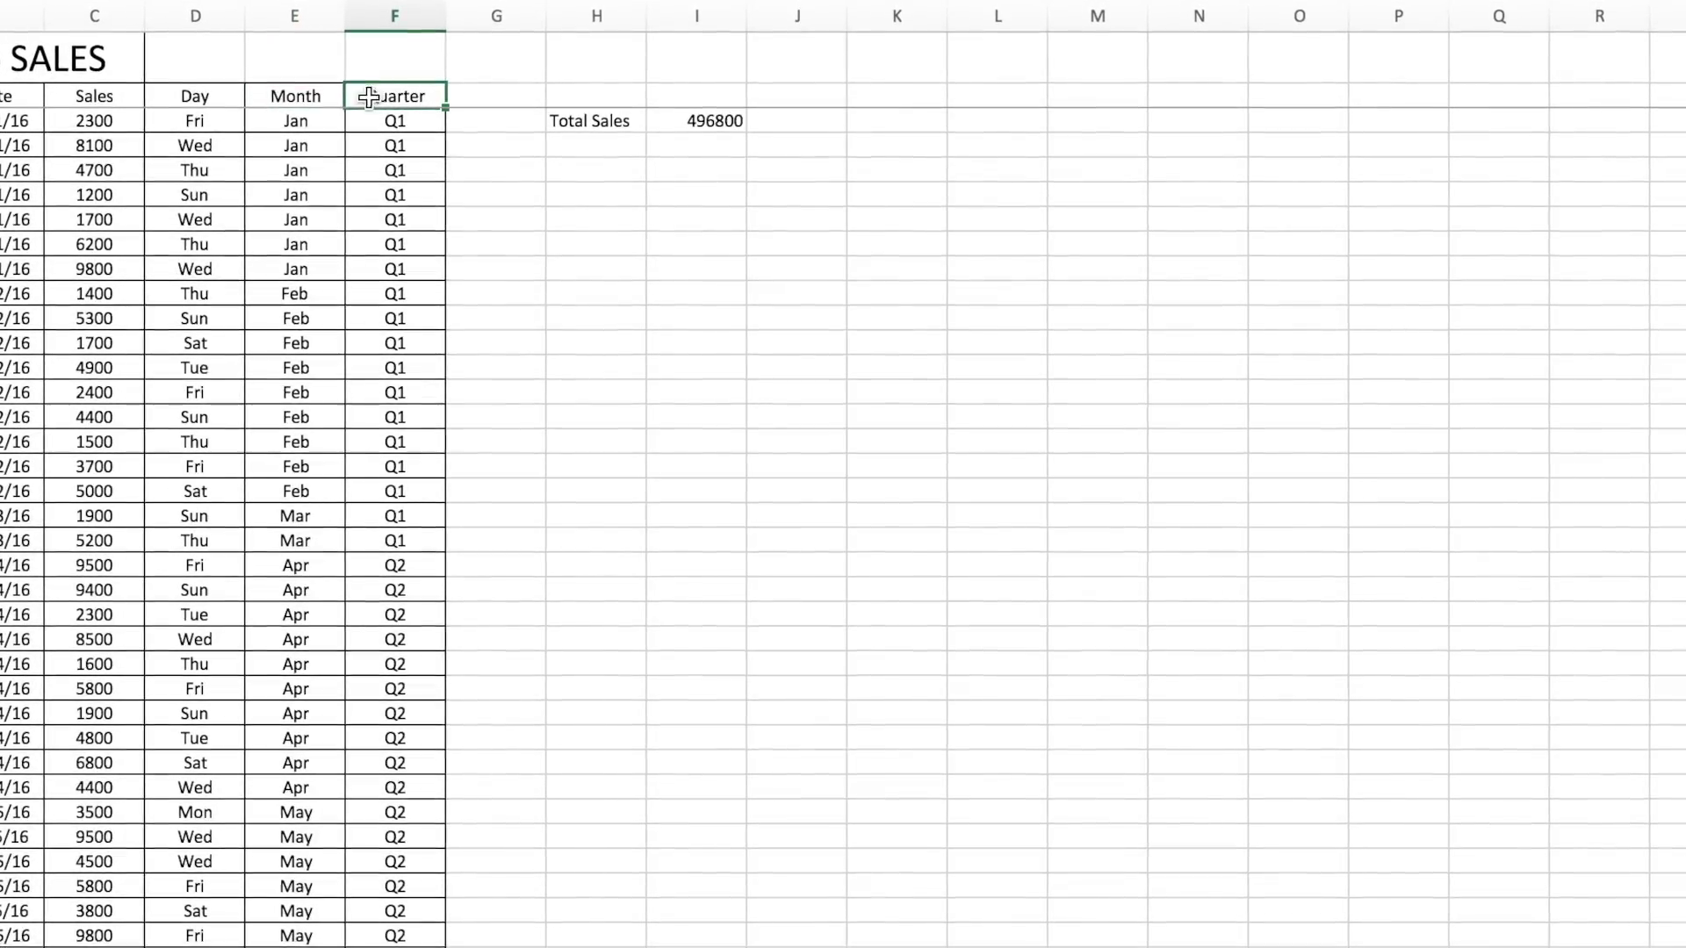
click(22, 119)
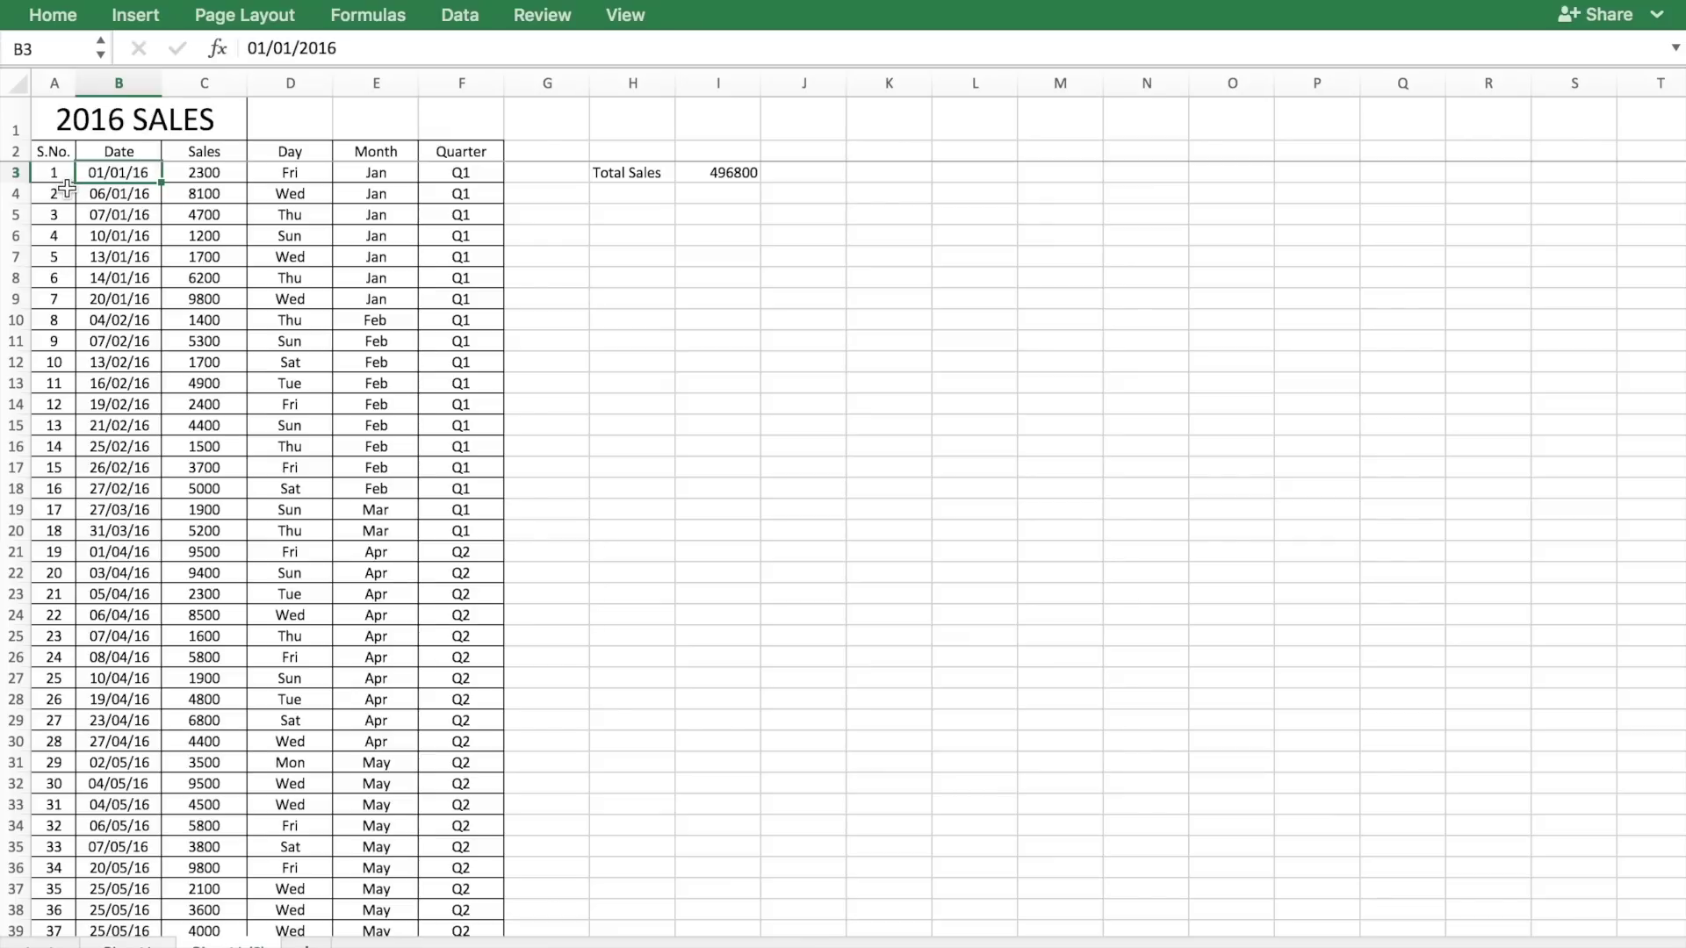
click(272, 157)
click(379, 157)
click(453, 154)
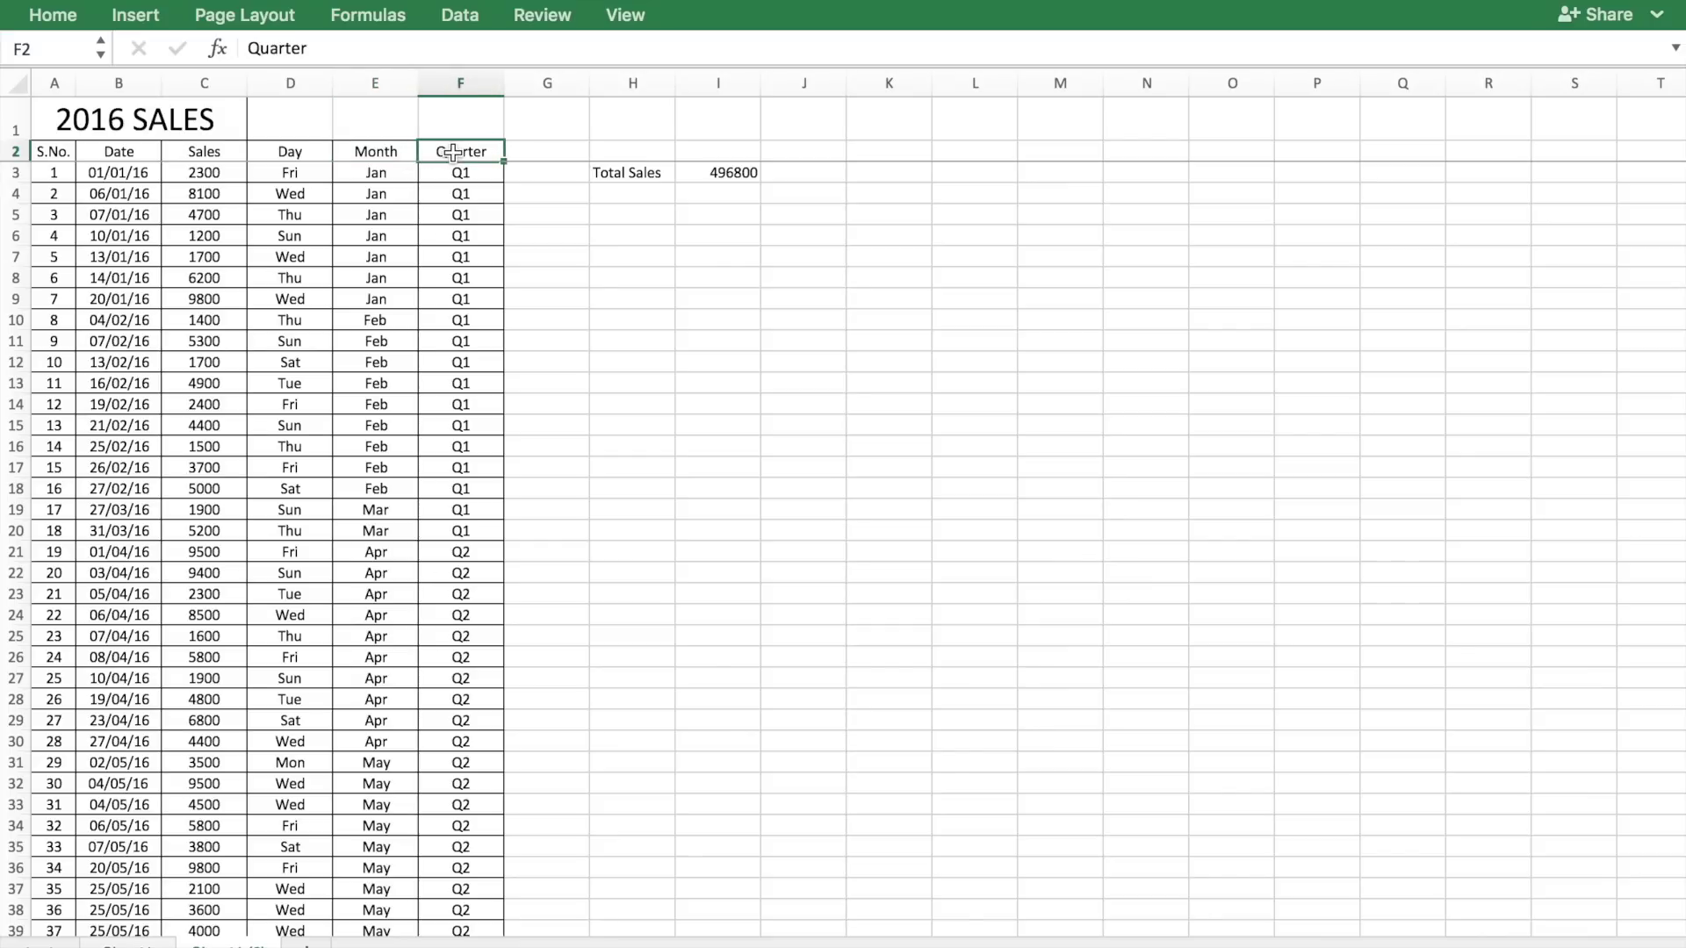
Enter Month and Mnthly Sales headings in K3 and L3
click(874, 171)
text(Month)
key(Tab)
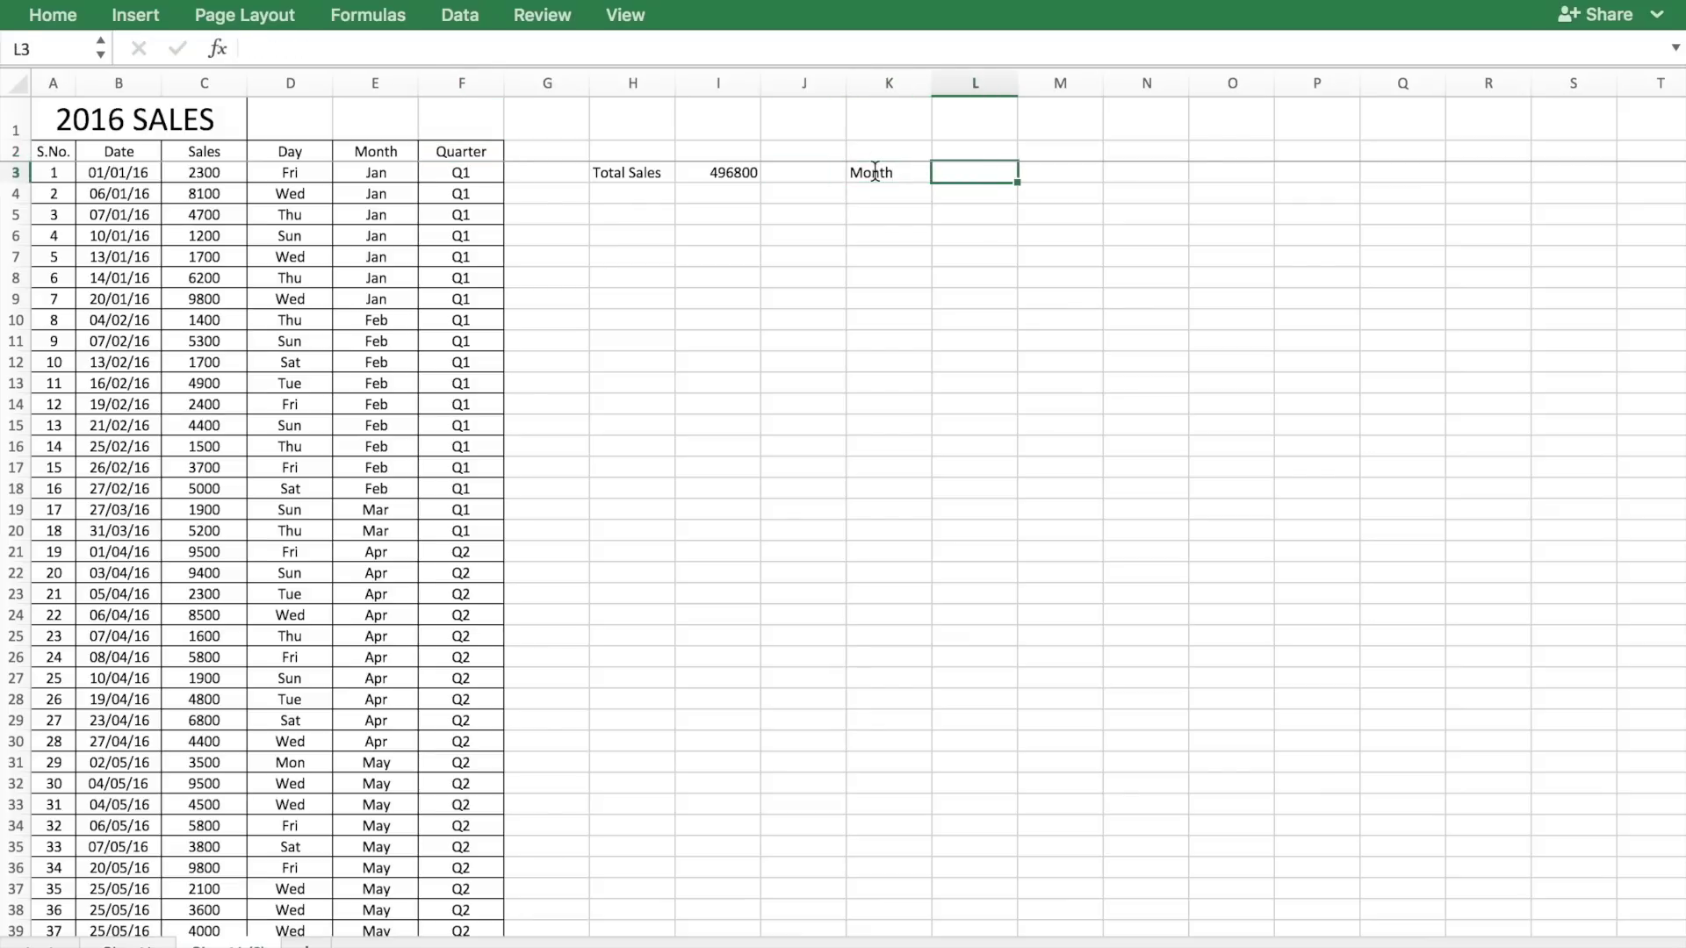
text(ales)
key(BackSpace)
key(BackSpace)
key(BackSpace)
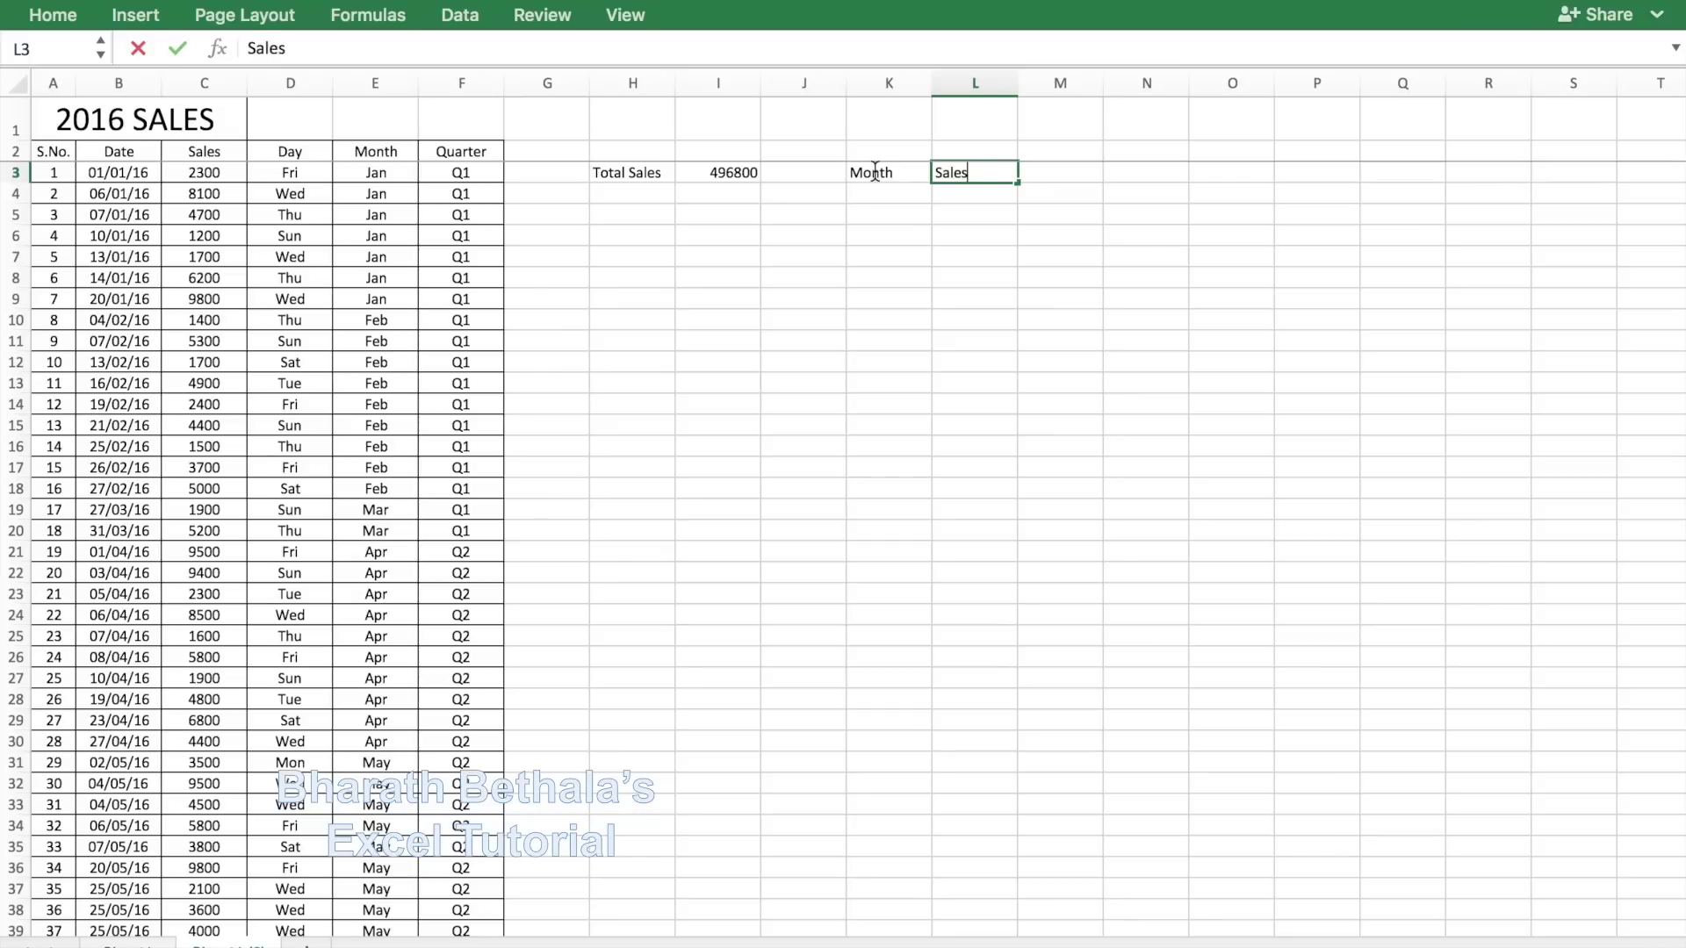
text(Mnthly)
key(Return)
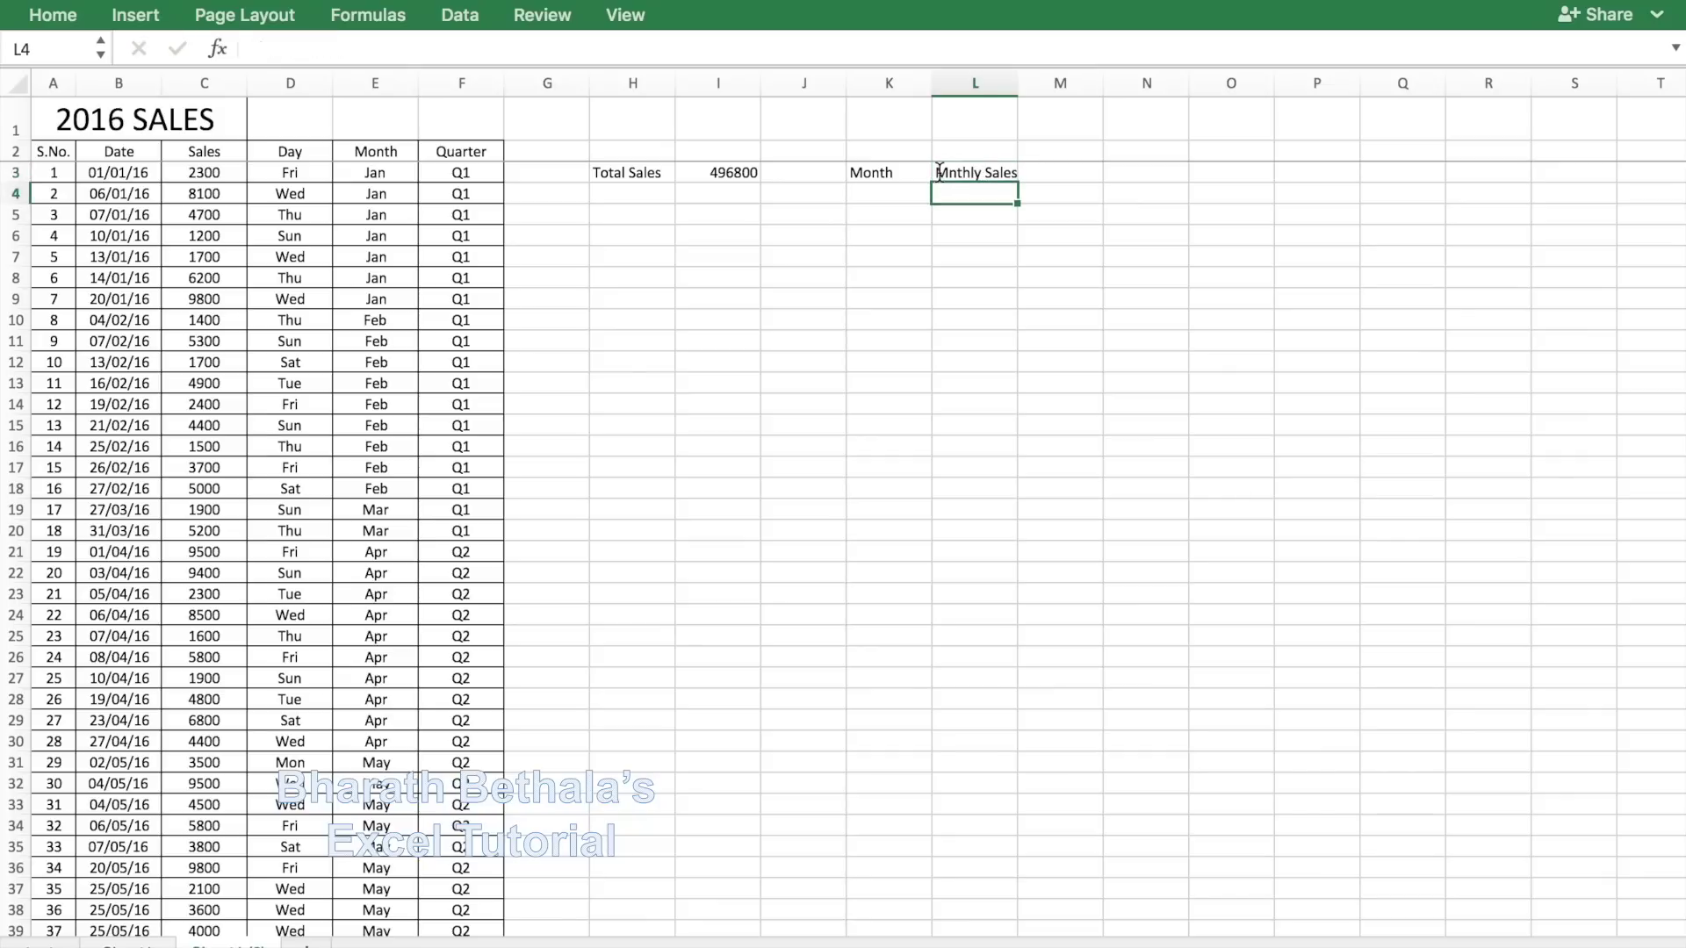
List Jan through Dec down K4:K15, correcting the misspelled Jul entry
click(900, 195)
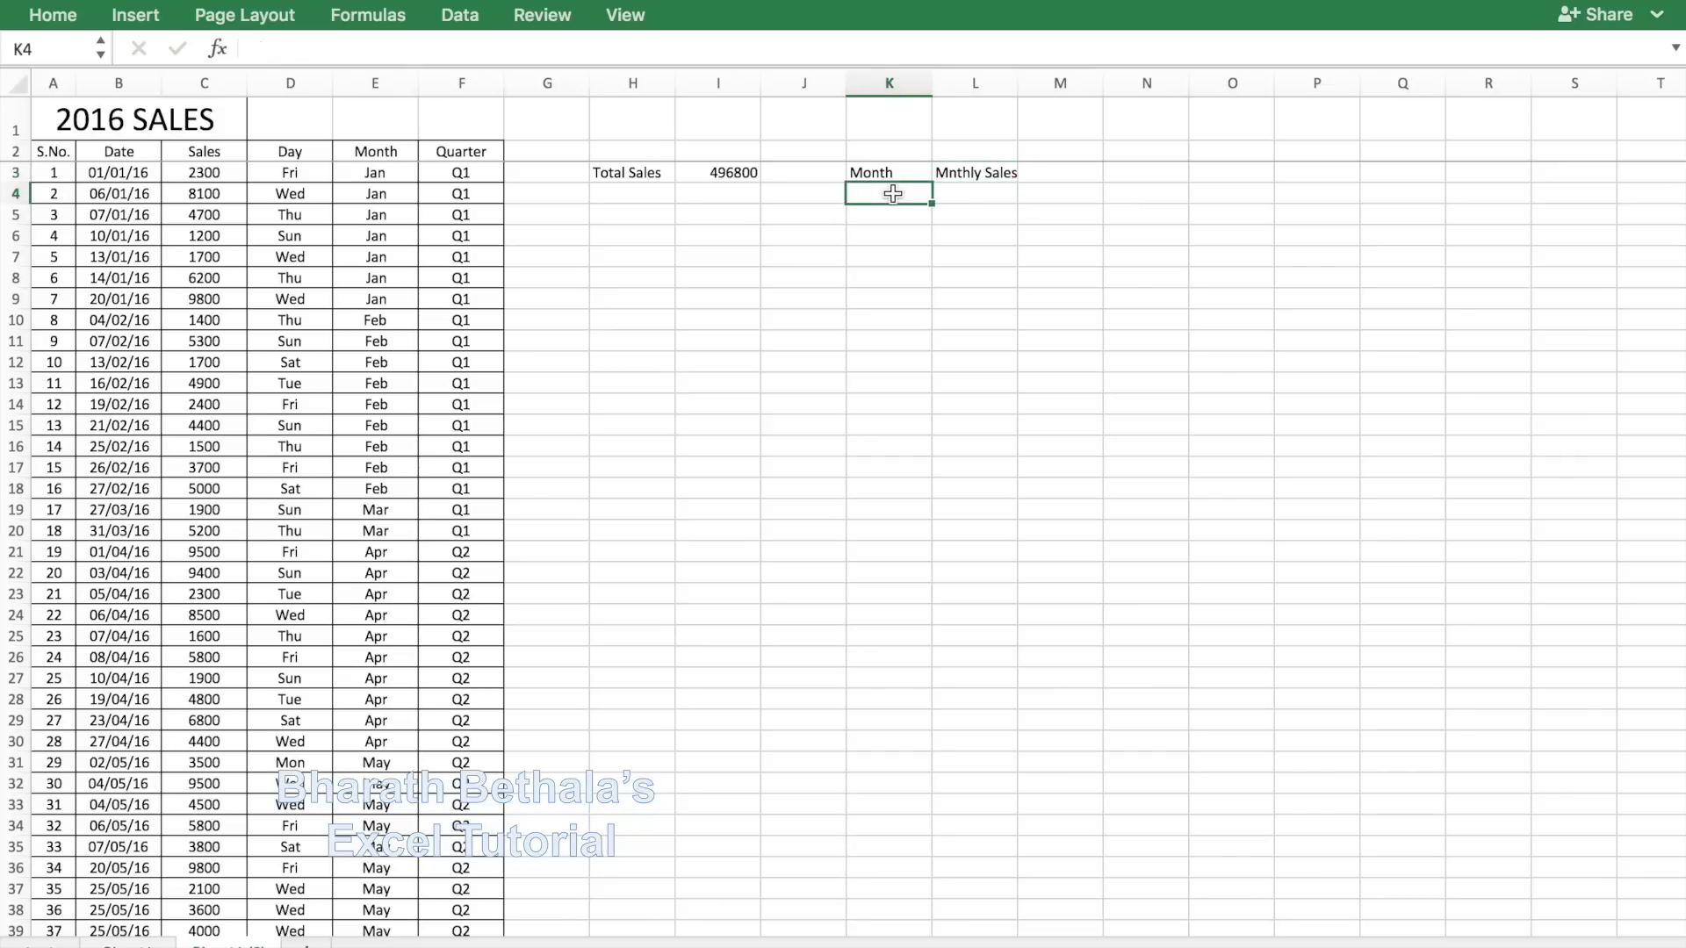
text(Jan)
key(Return)
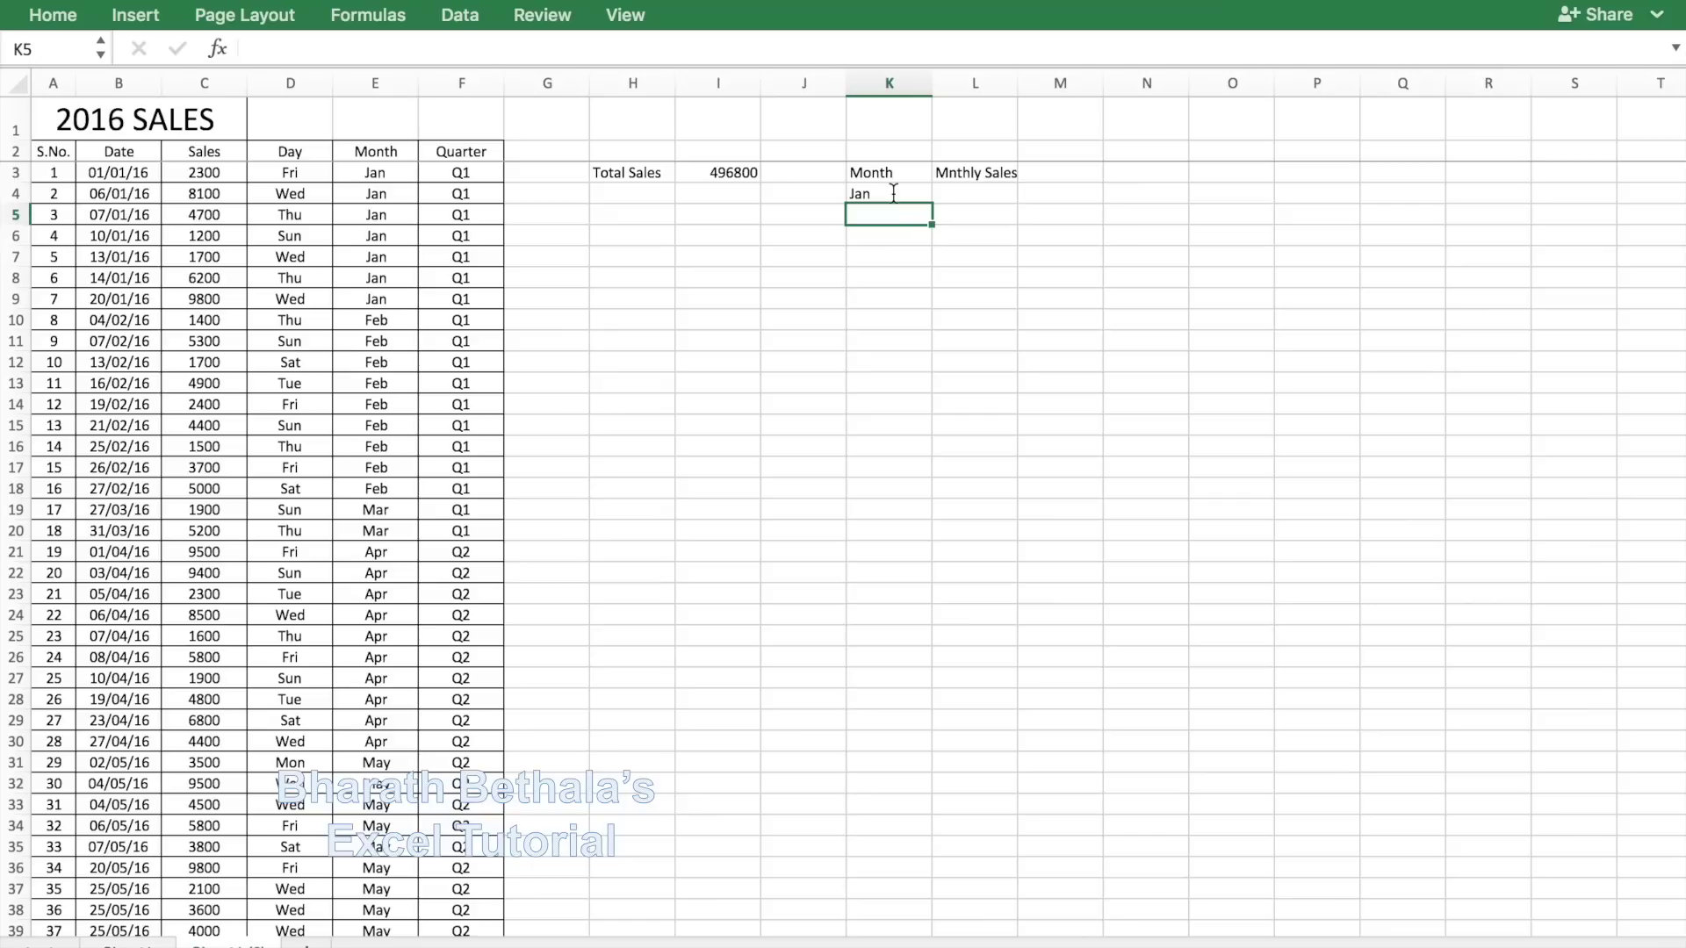
text(Feb)
key(Return)
text(Mar)
key(Return)
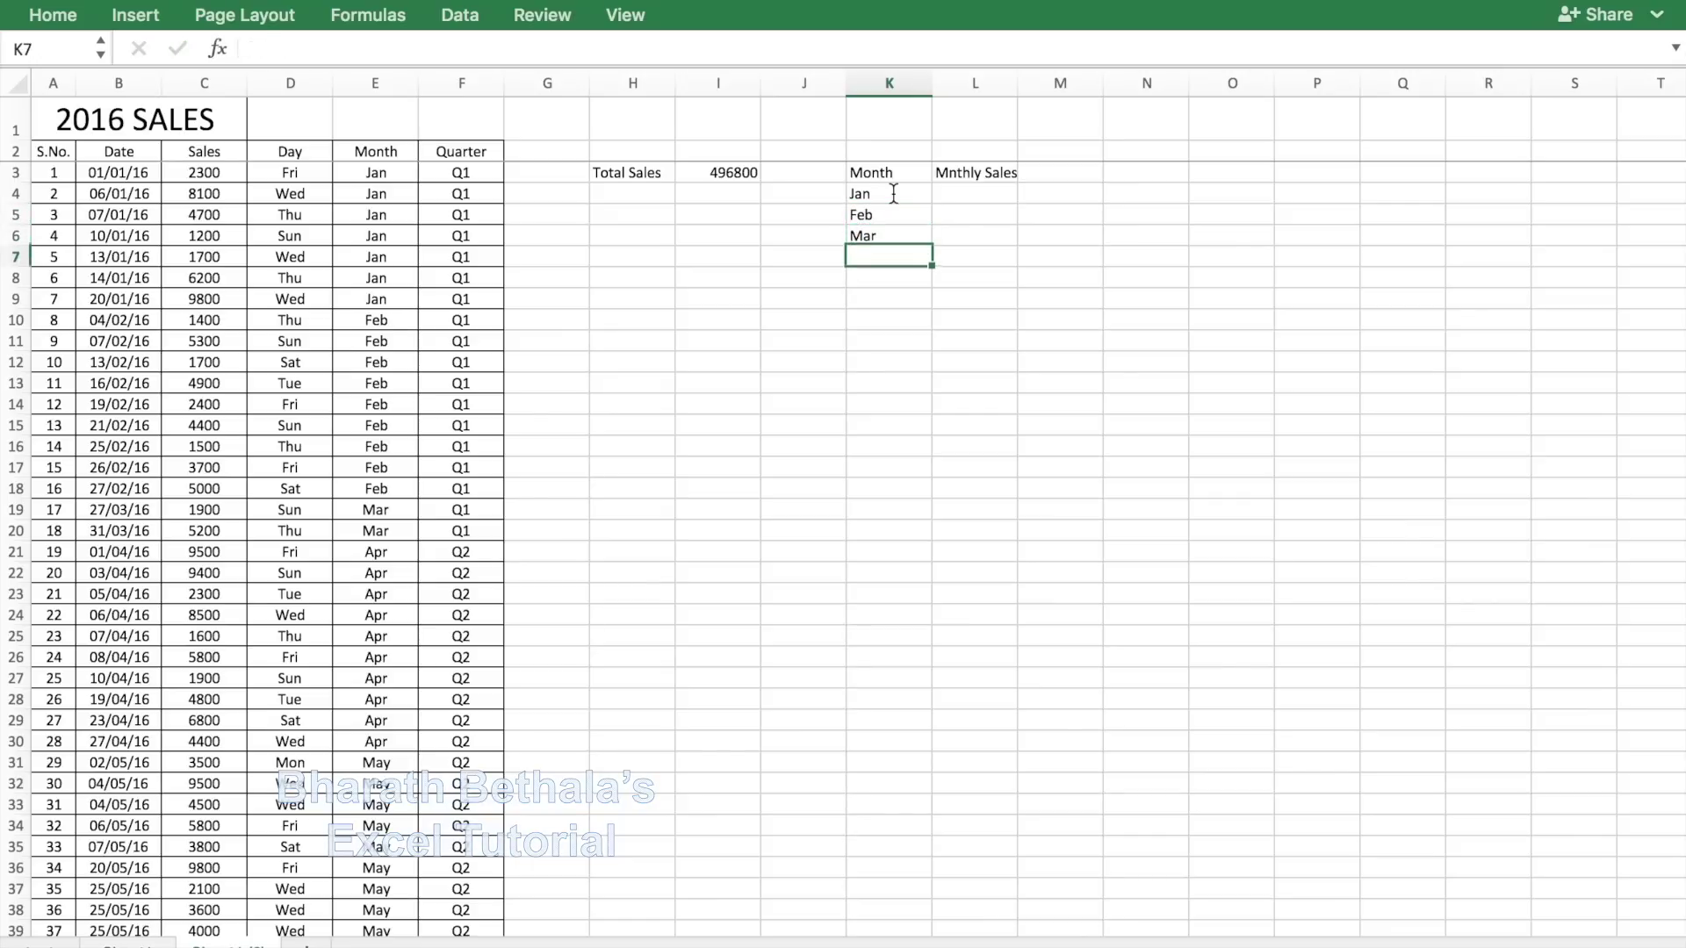
text(Apr)
key(Return)
text(May)
key(Return)
text(Jun)
key(Return)
text(Jlu)
key(Return)
key(Up)
text(Jul)
key(Return)
text(Aug)
key(Return)
text(Sep Oct)
key(Return)
text(Nov Dec)
key(Return)
click(952, 194)
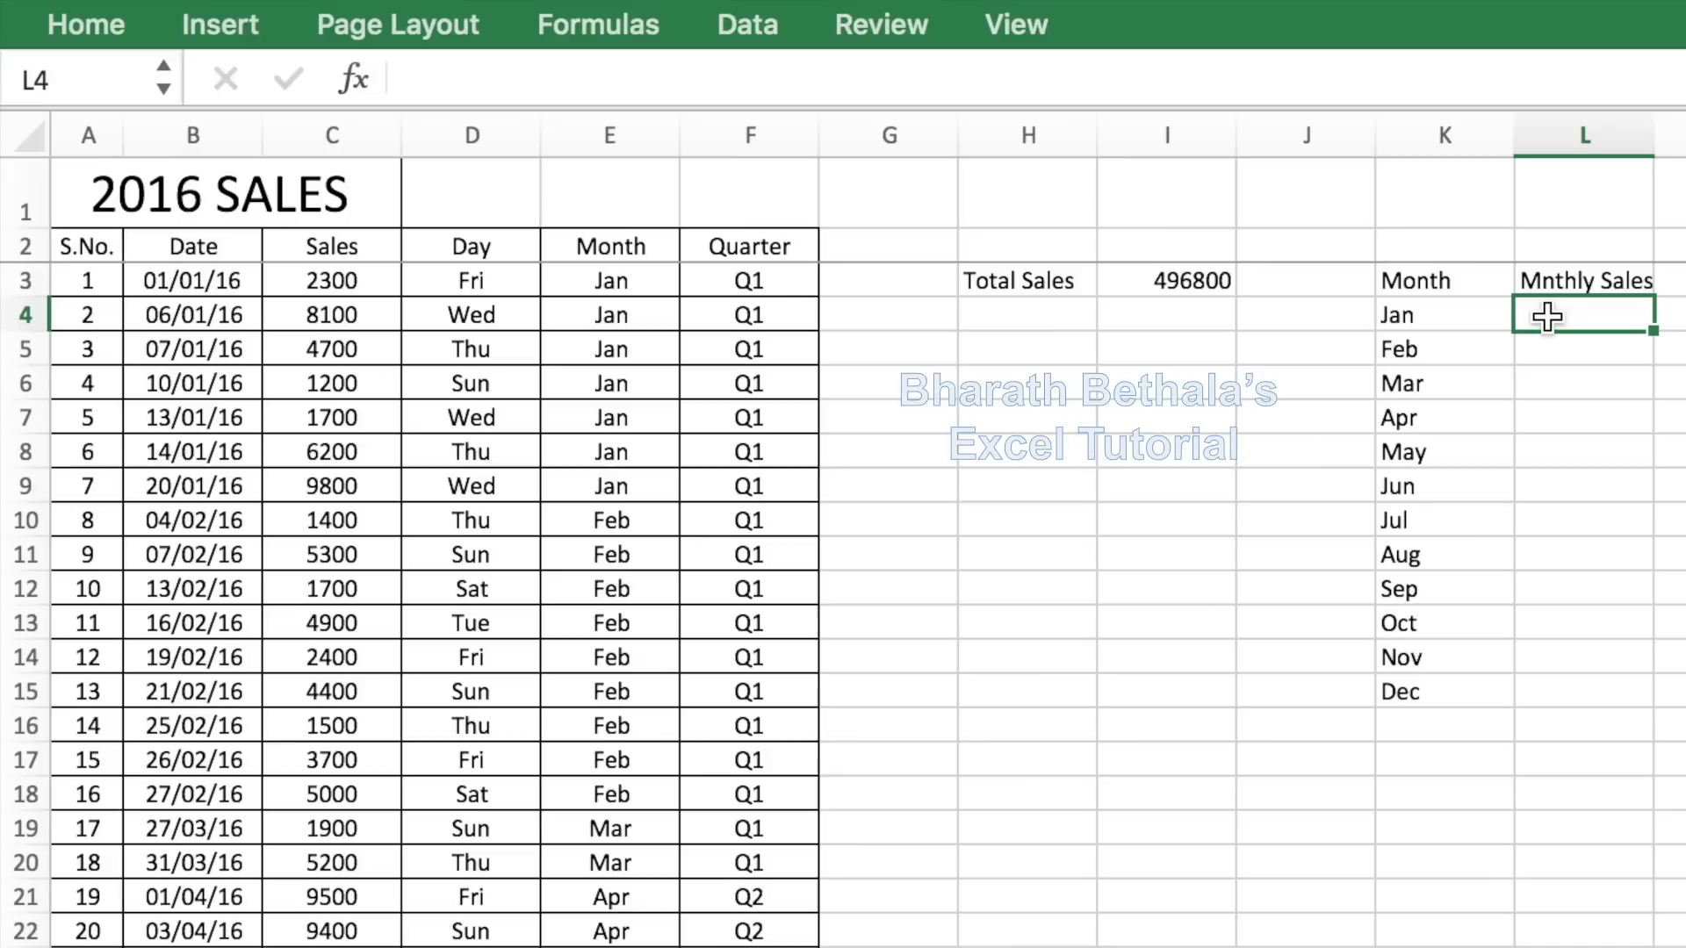
click(137, 195)
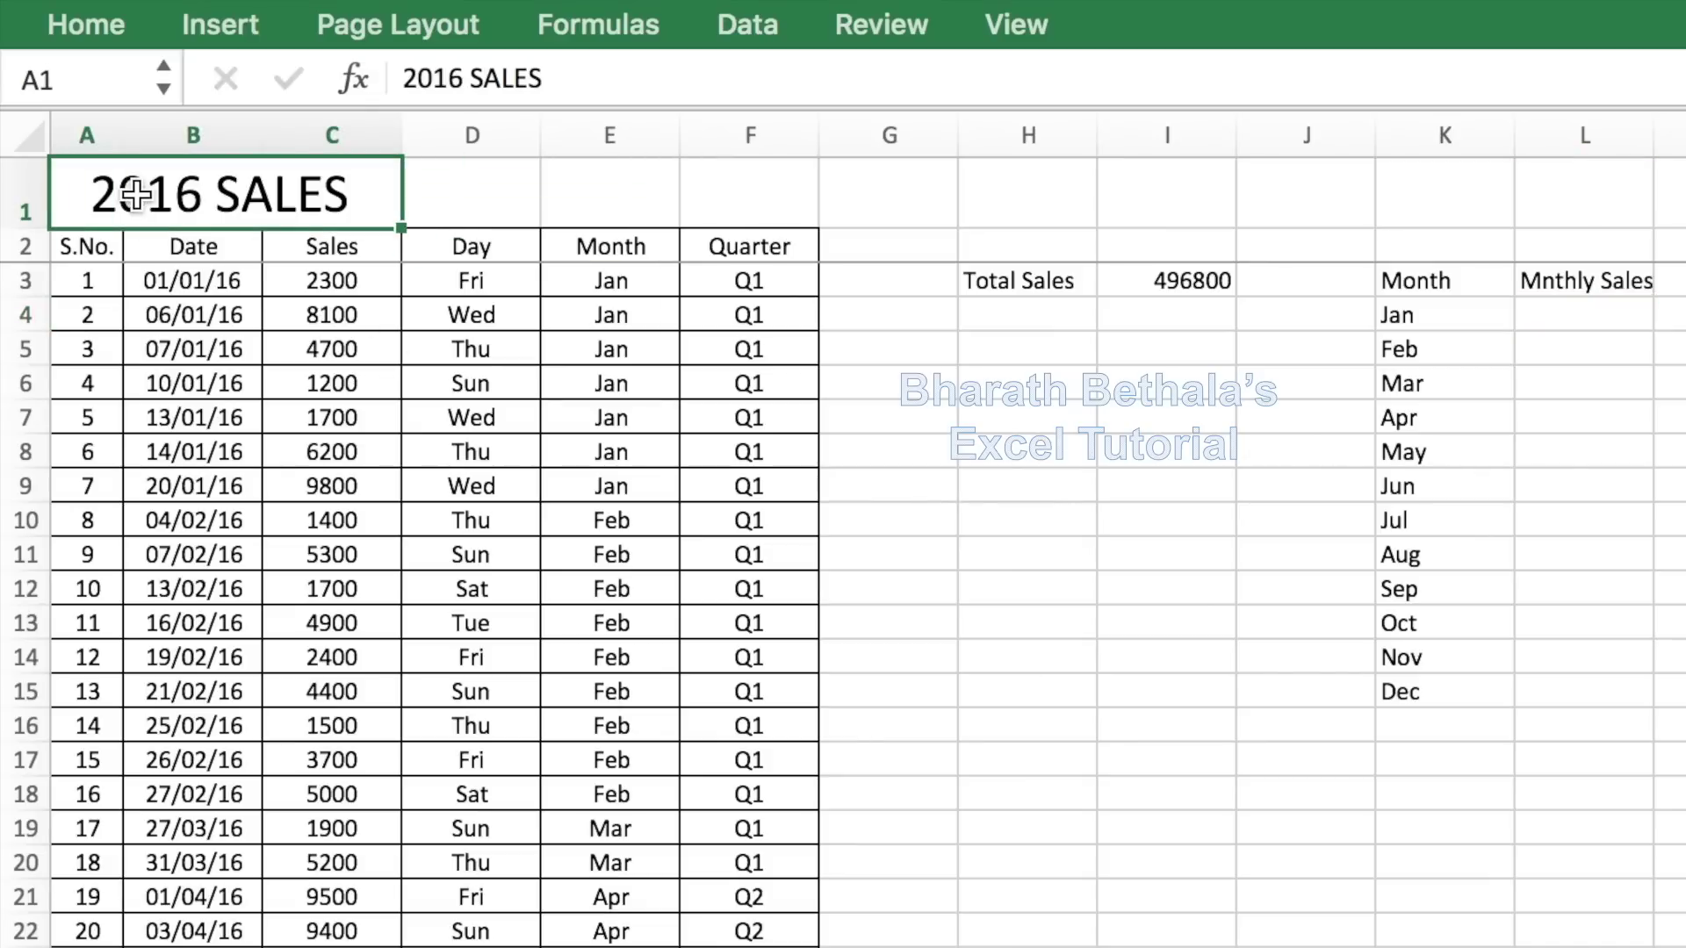
Enter =SUMIF(E3:E102,K4,C3:C102) in L4, totalling January sales at 34000
click(1562, 309)
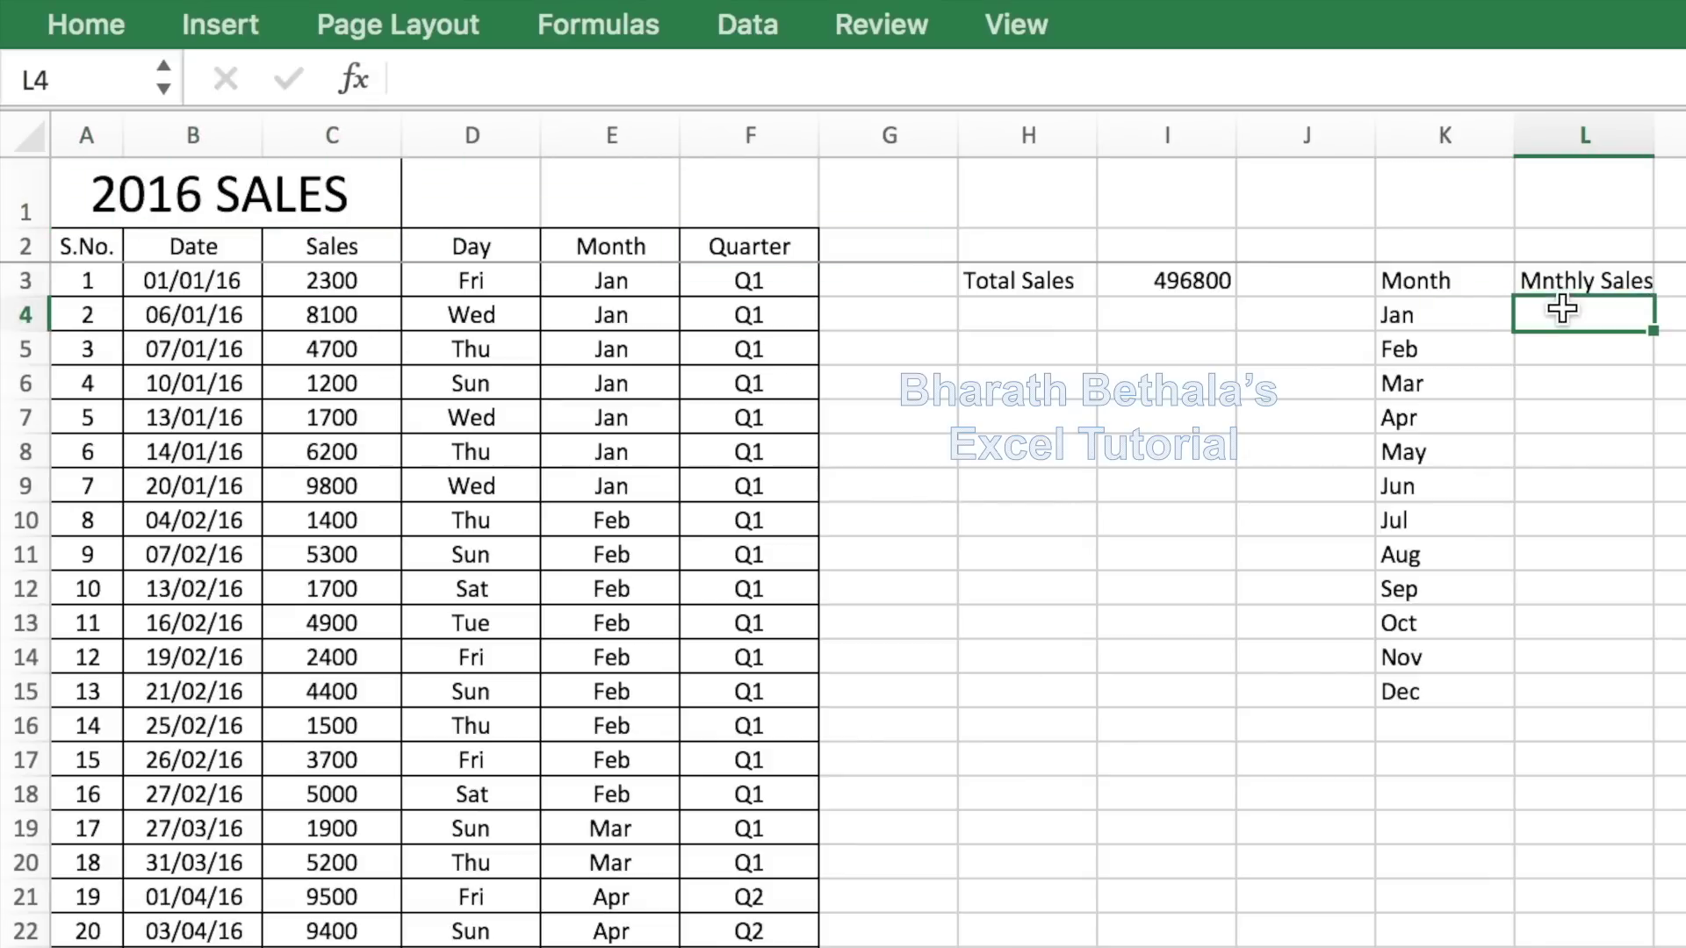
text(=sumif)
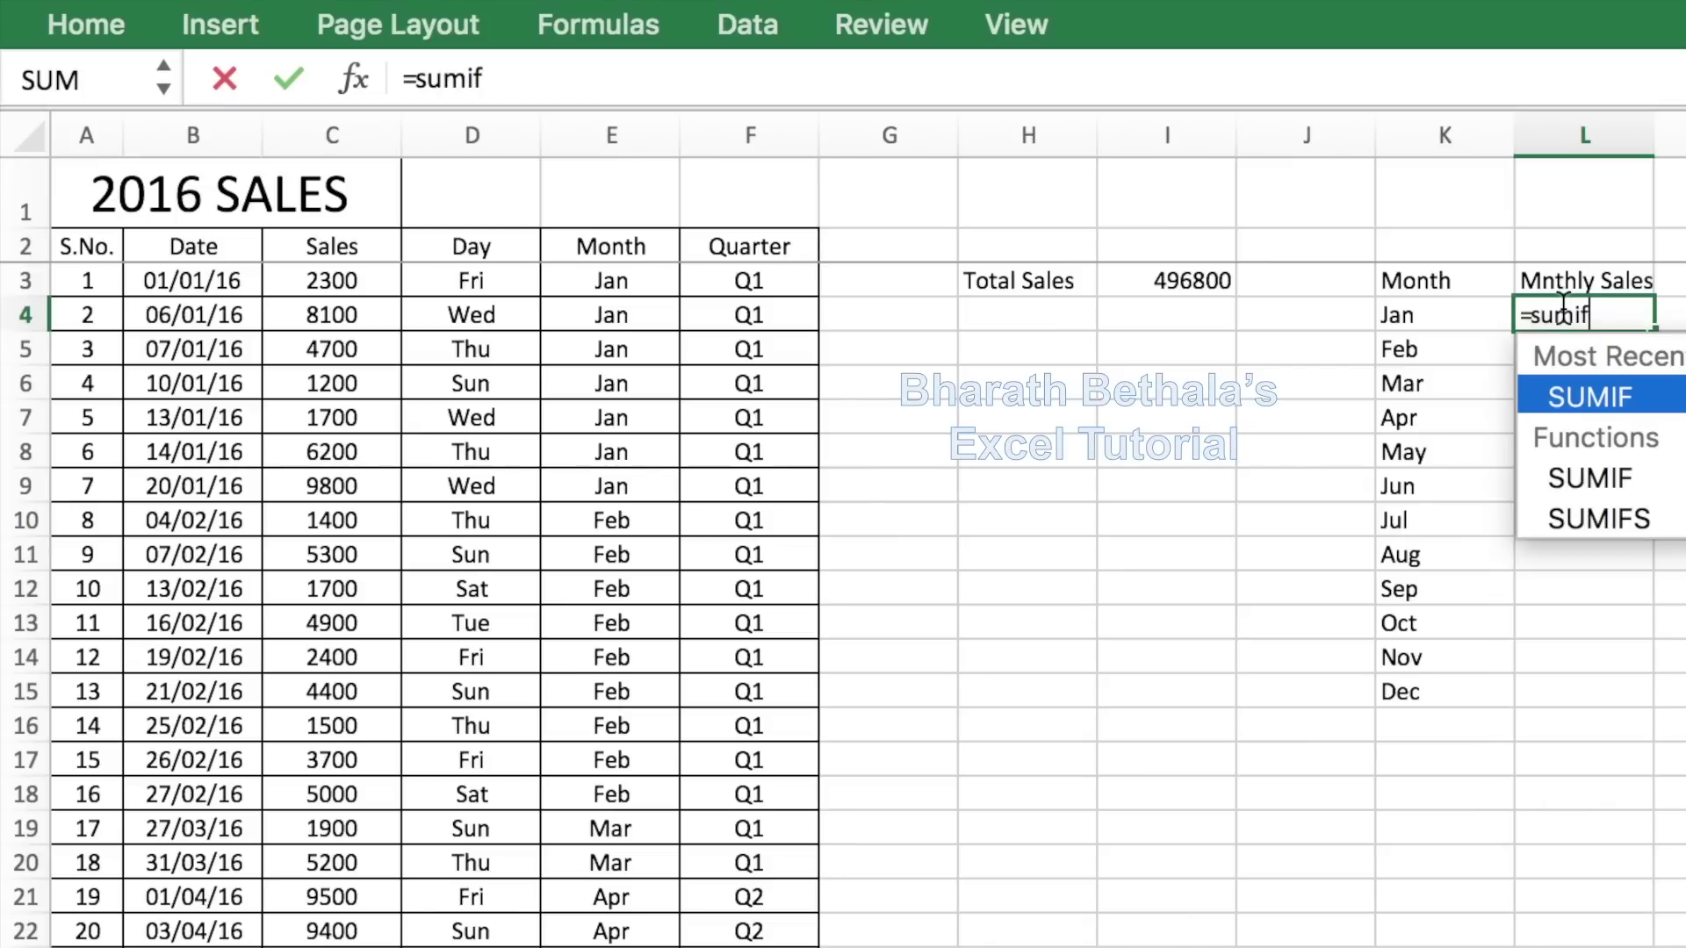
text(()
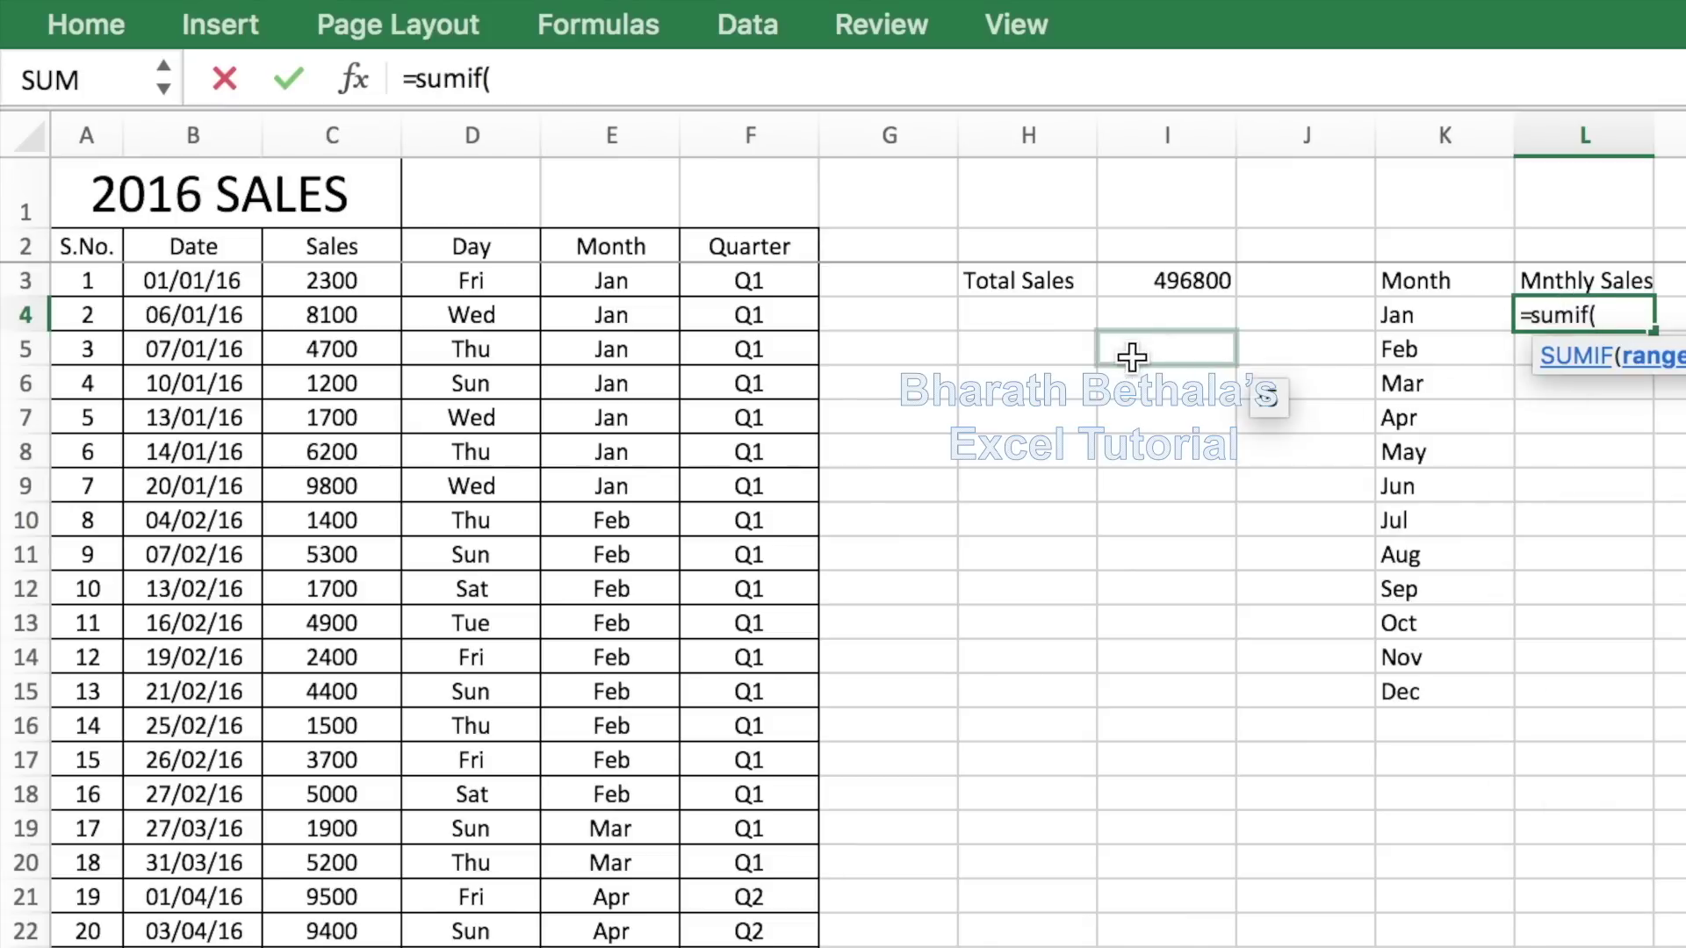
drag(652, 312, 614, 947)
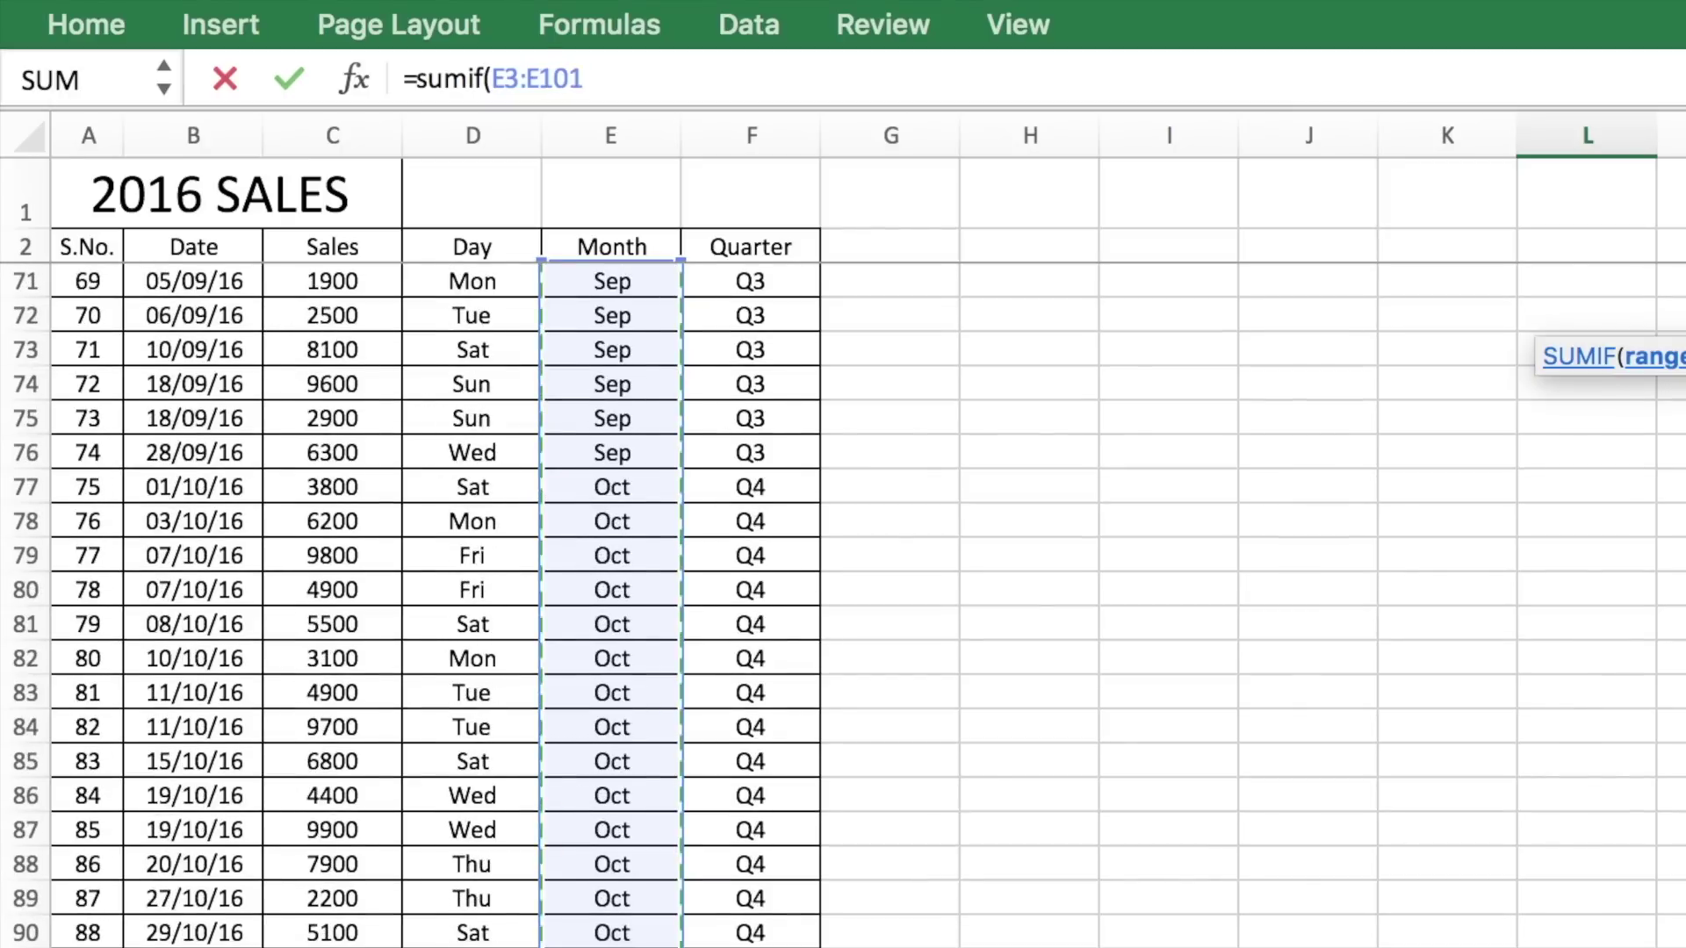
text(,)
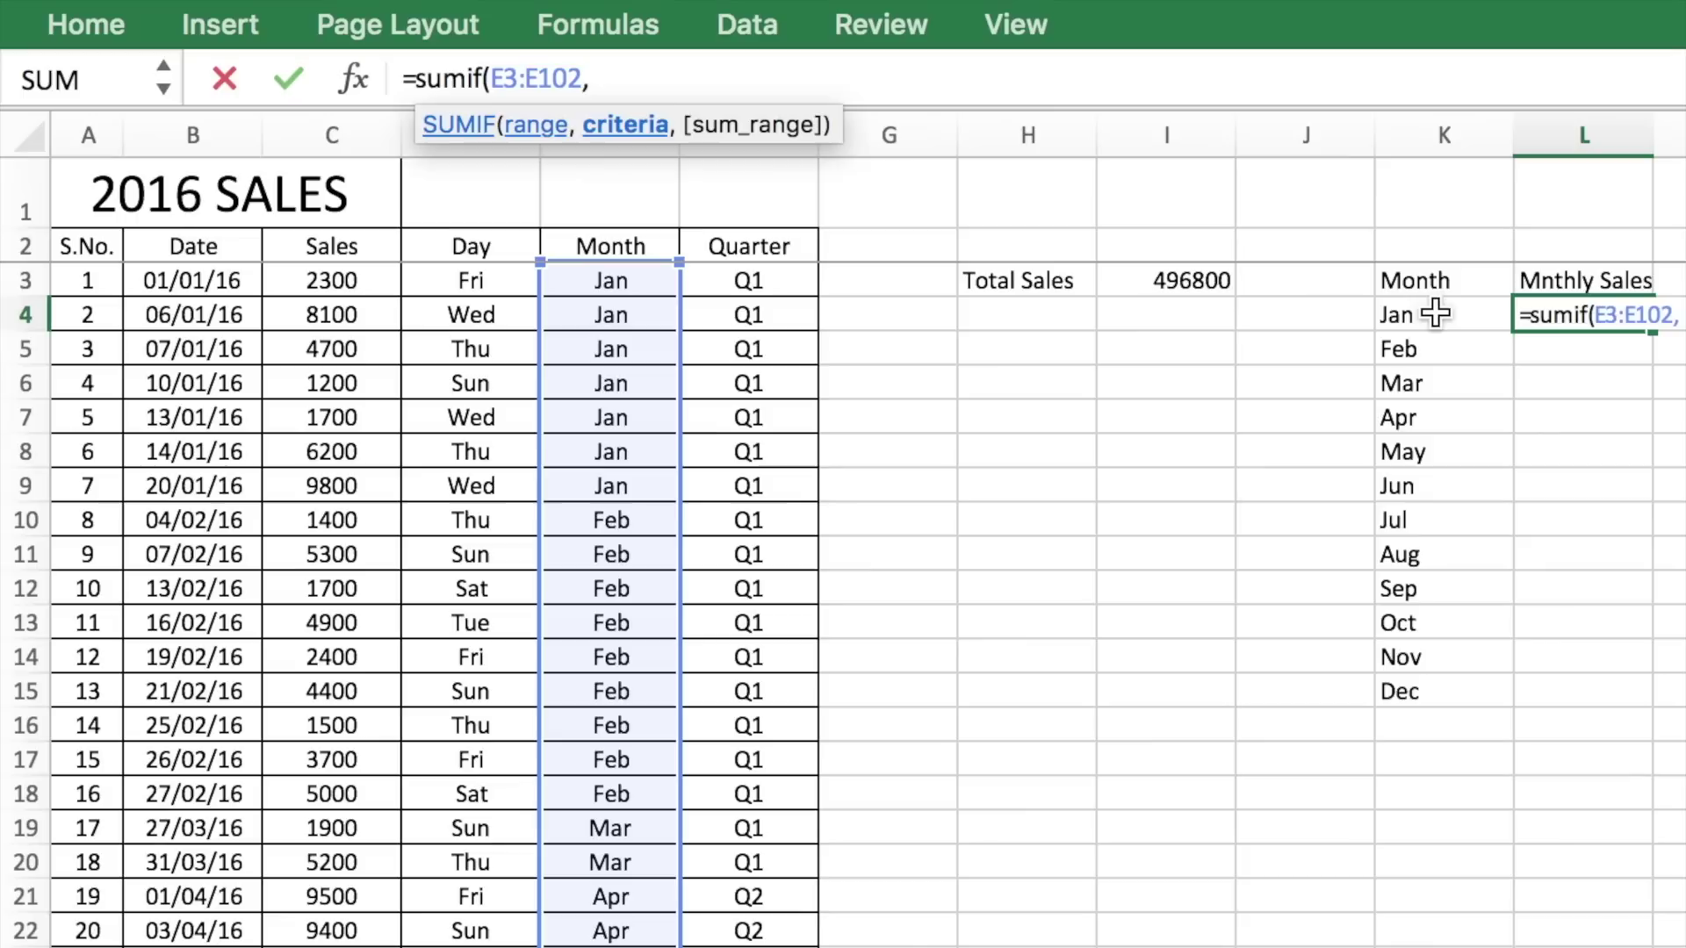
click(1436, 314)
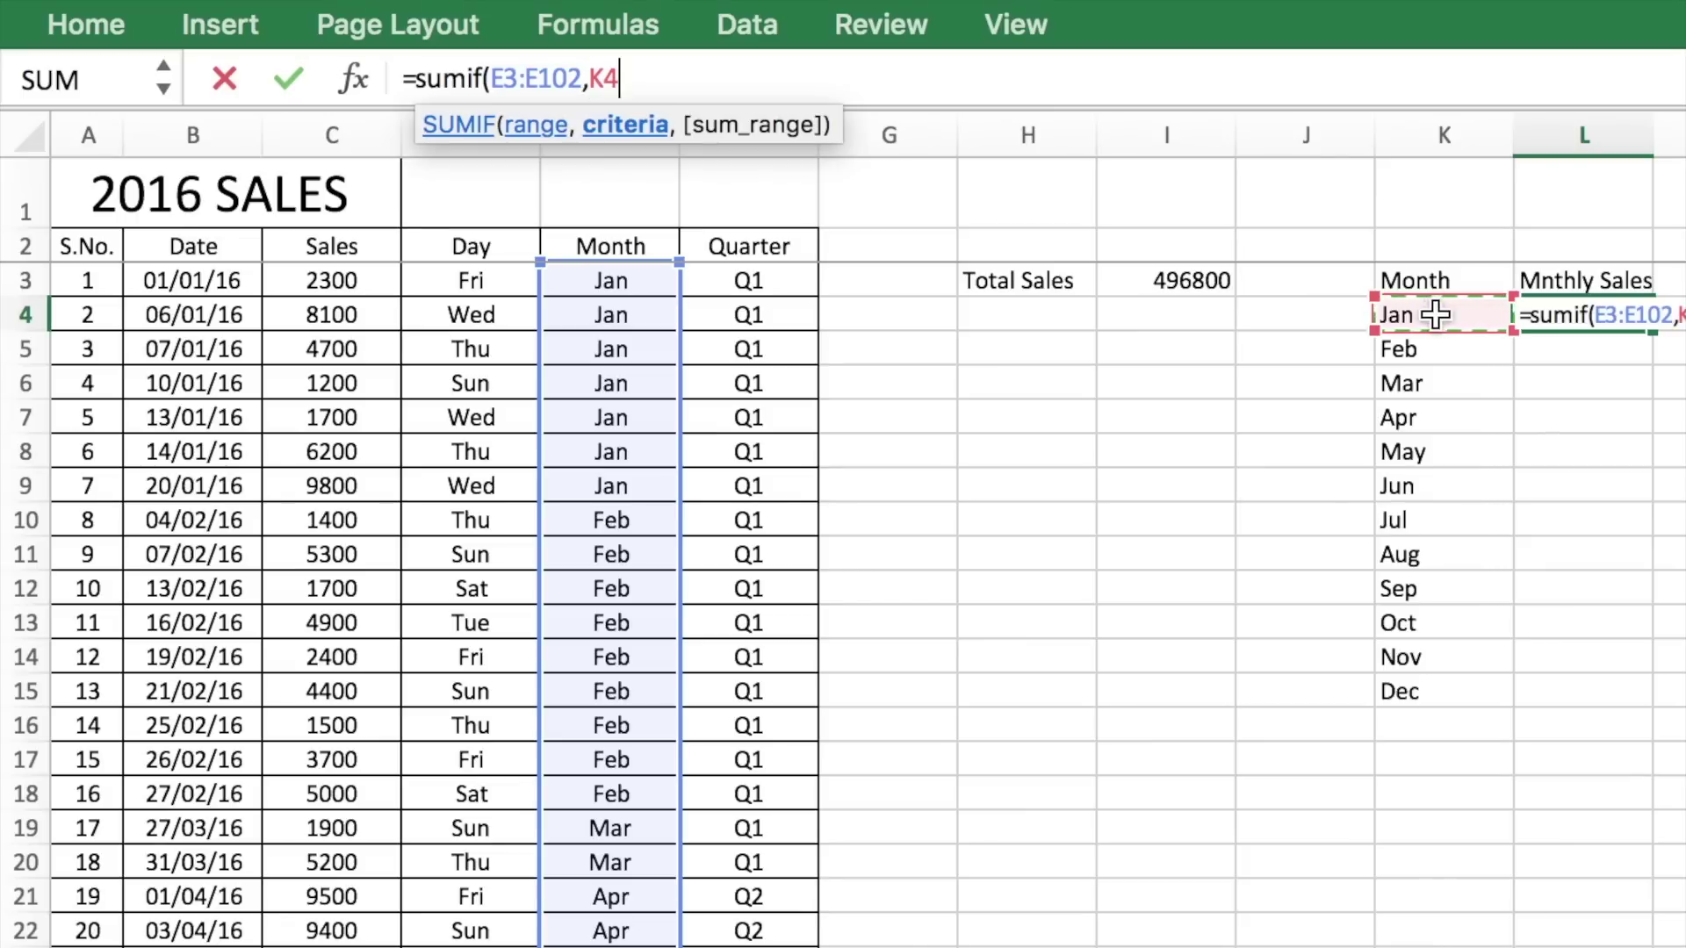
text(,)
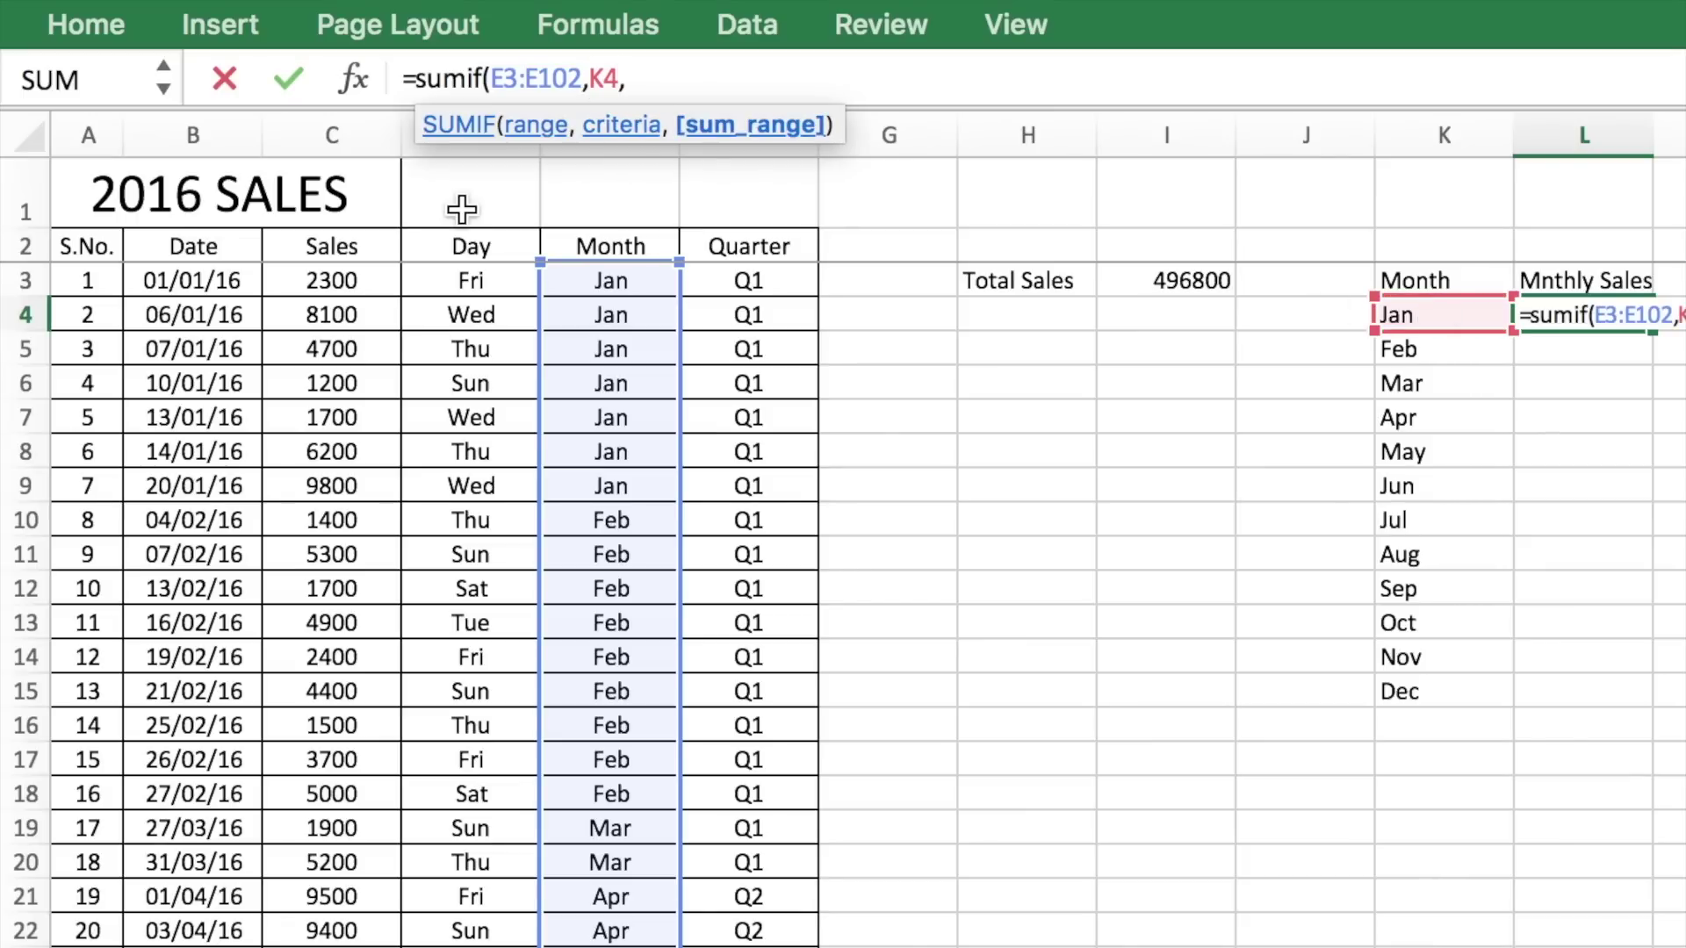
click(318, 281)
text(:C102)
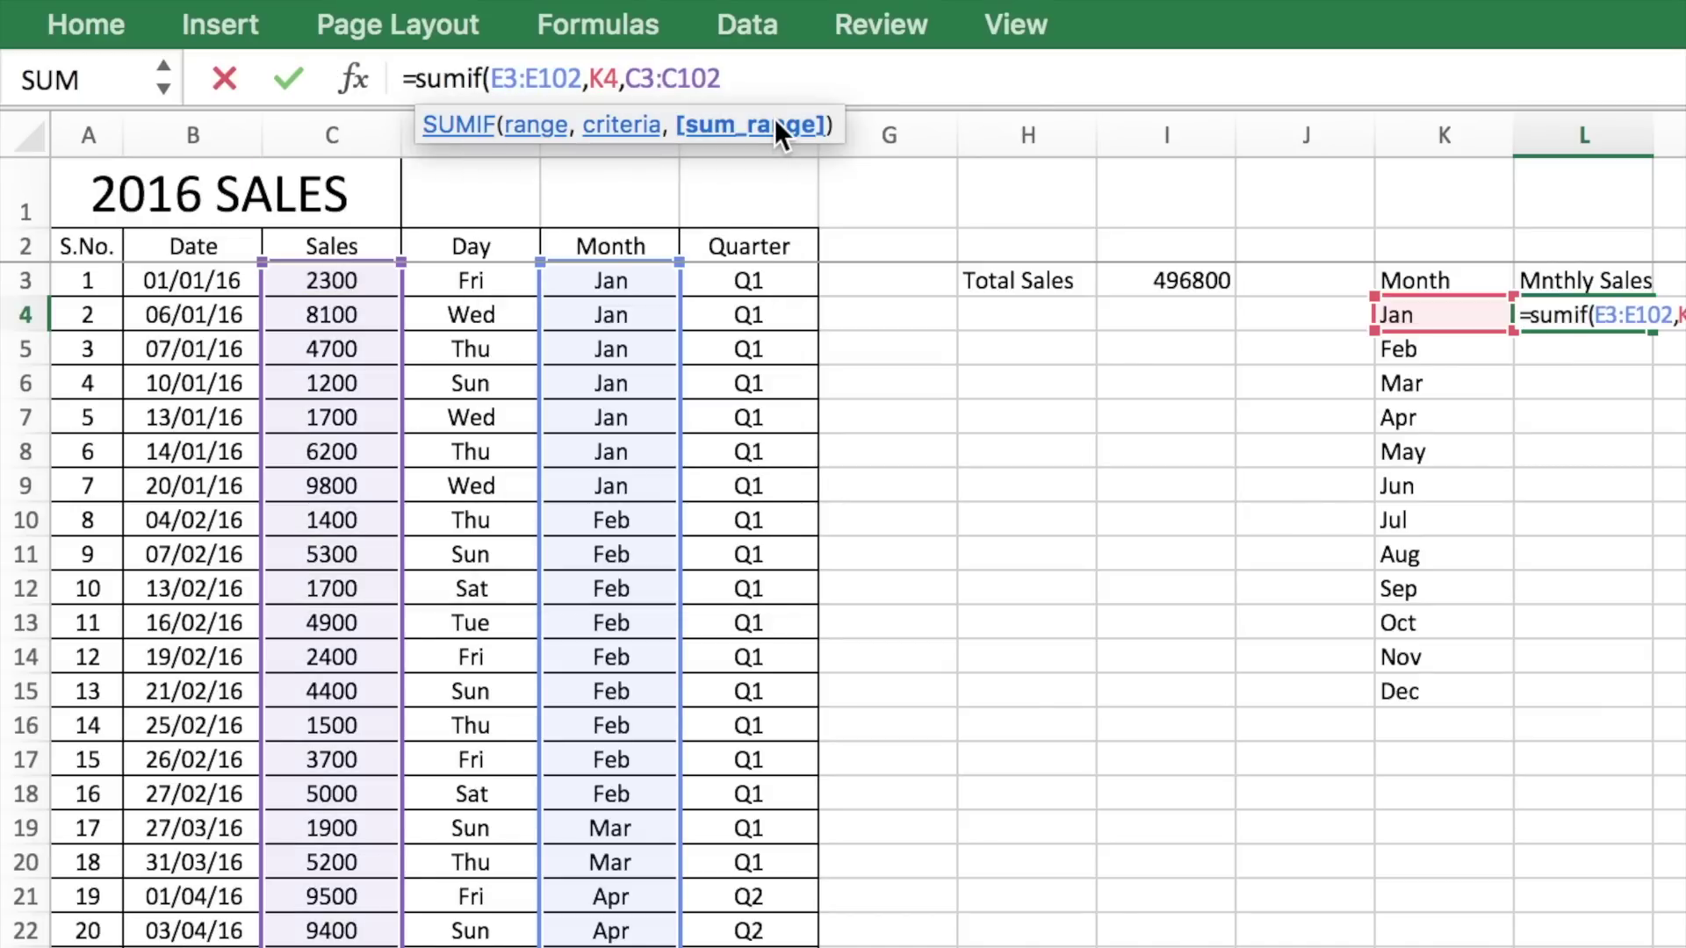
text())
key(Return)
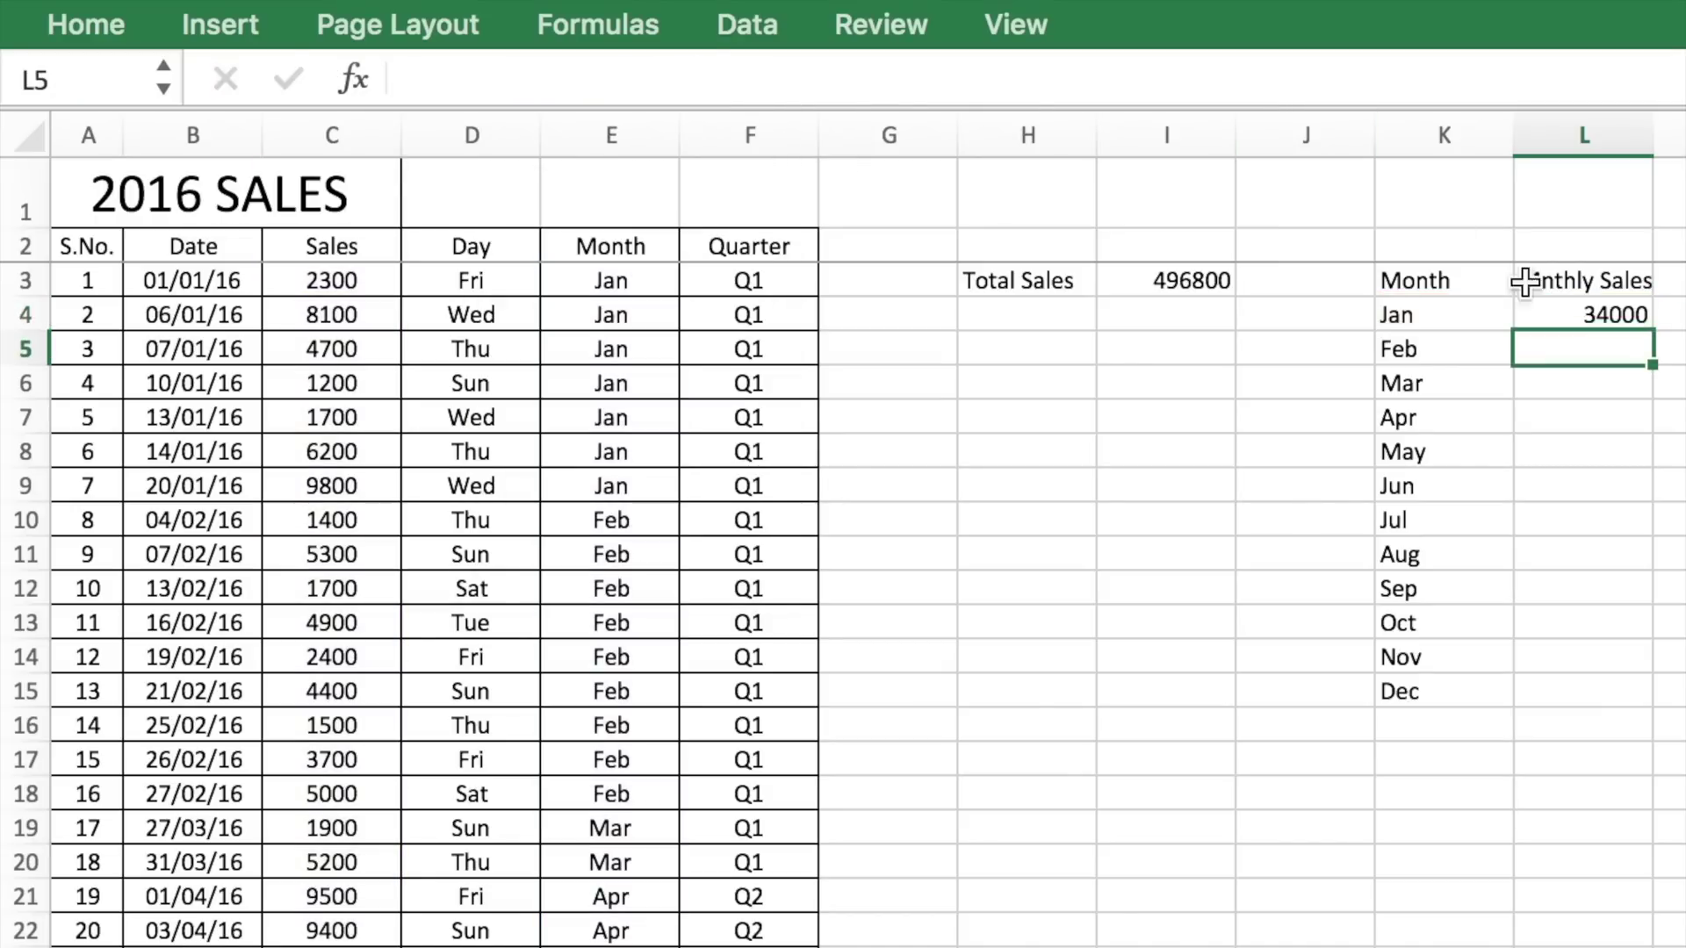
Make the E3:E102 and C3:C102 ranges in L4's SUMIF absolute
click(1577, 313)
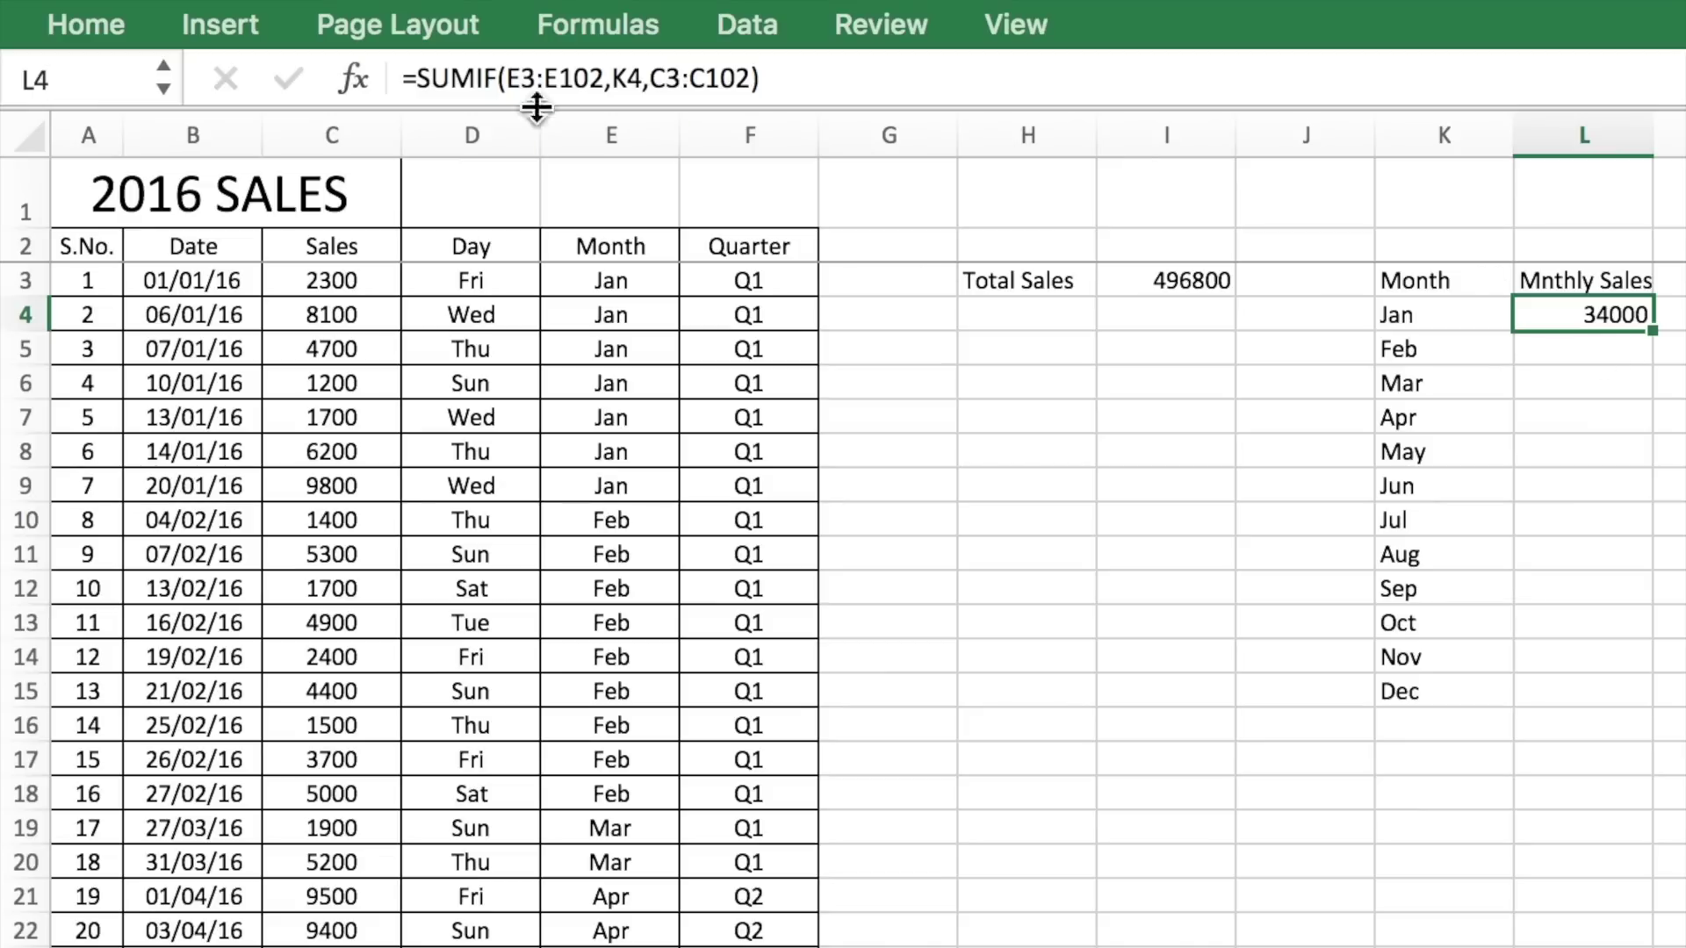
drag(504, 79, 591, 91)
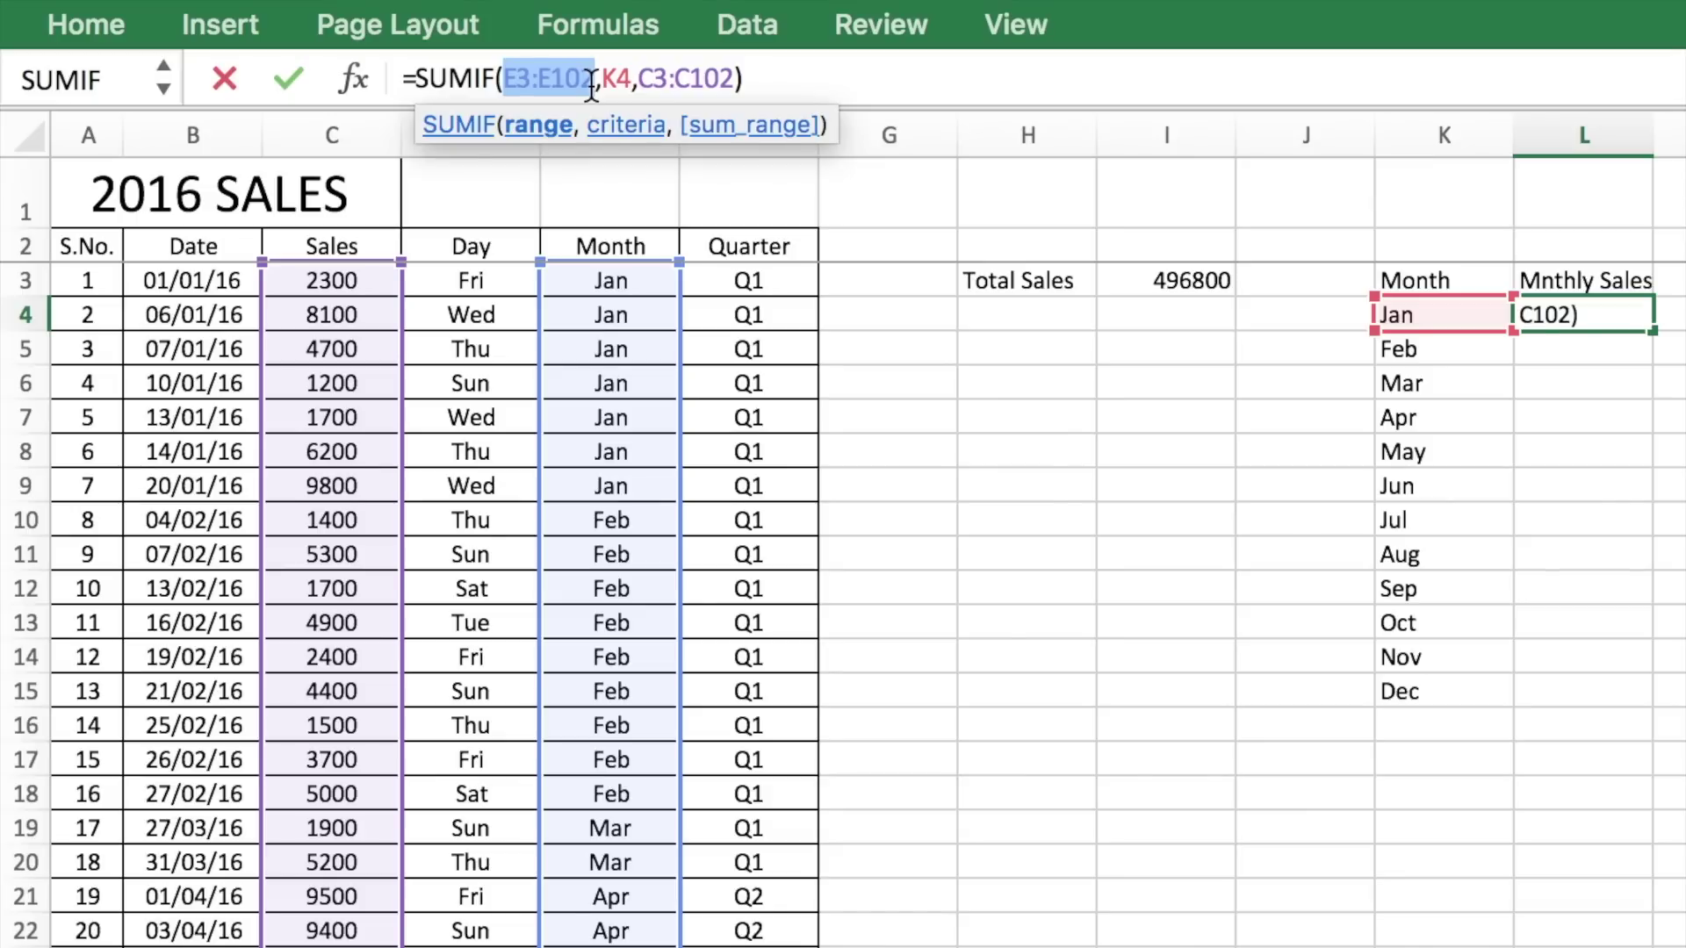
key(F4)
drag(698, 79, 793, 83)
key(F4)
key(Return)
Copy the January formula into L5:L15 to total Feb through Dec
click(1577, 314)
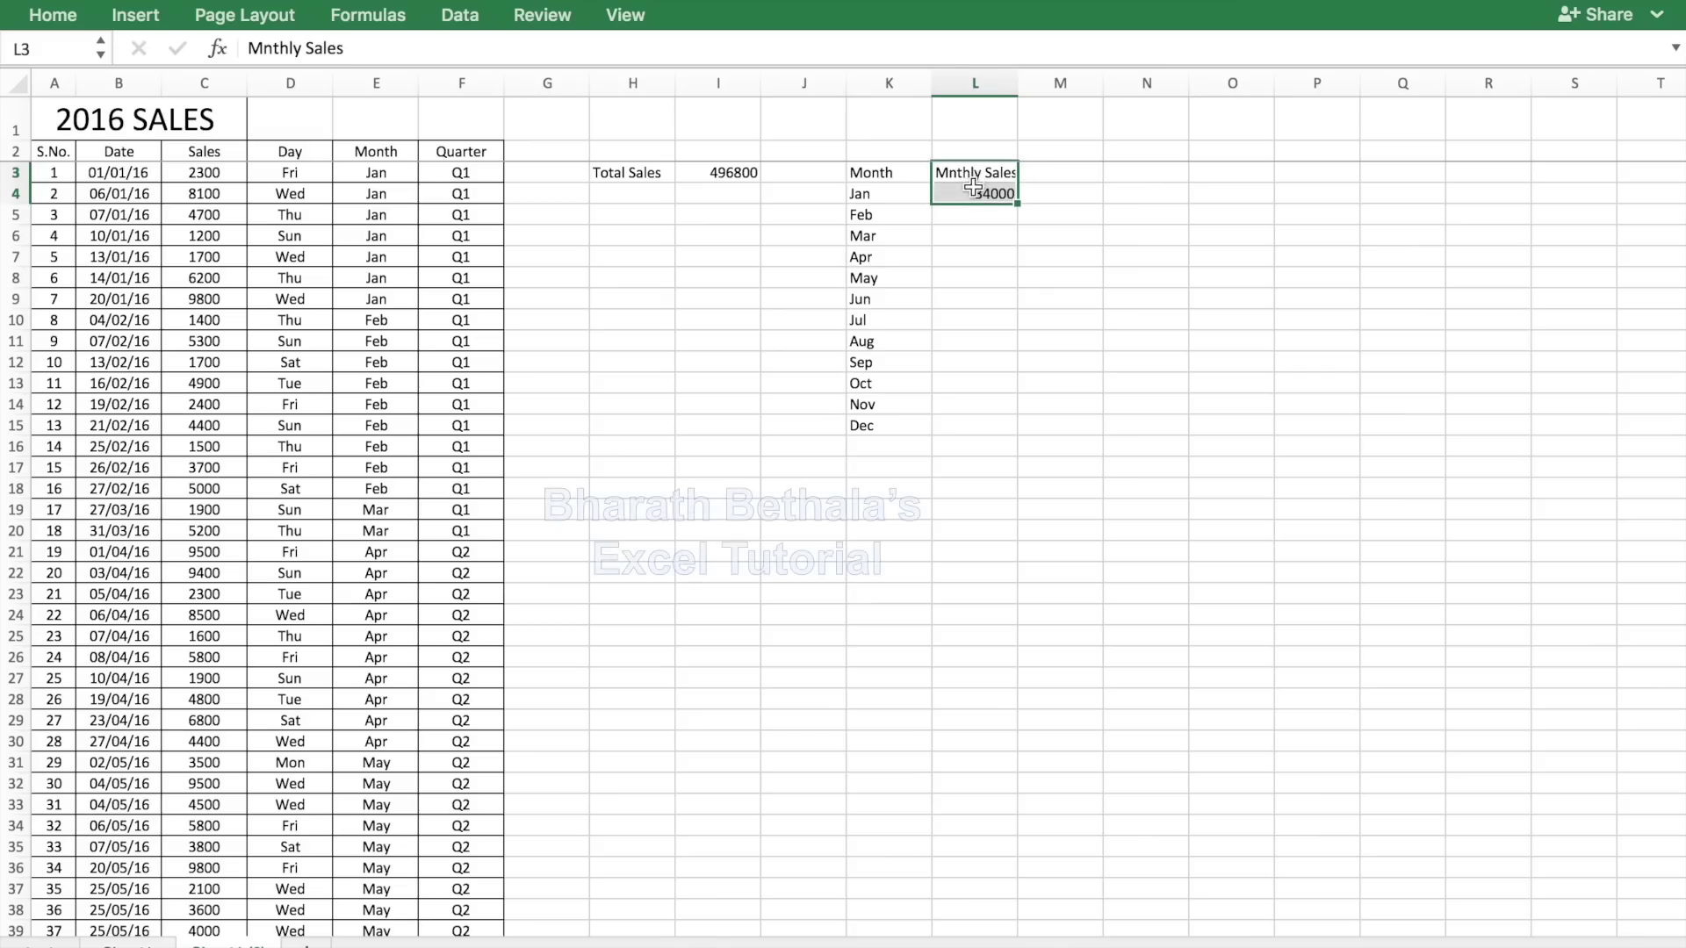
key(ctrl+c)
drag(972, 215, 949, 428)
key(ctrl+v)
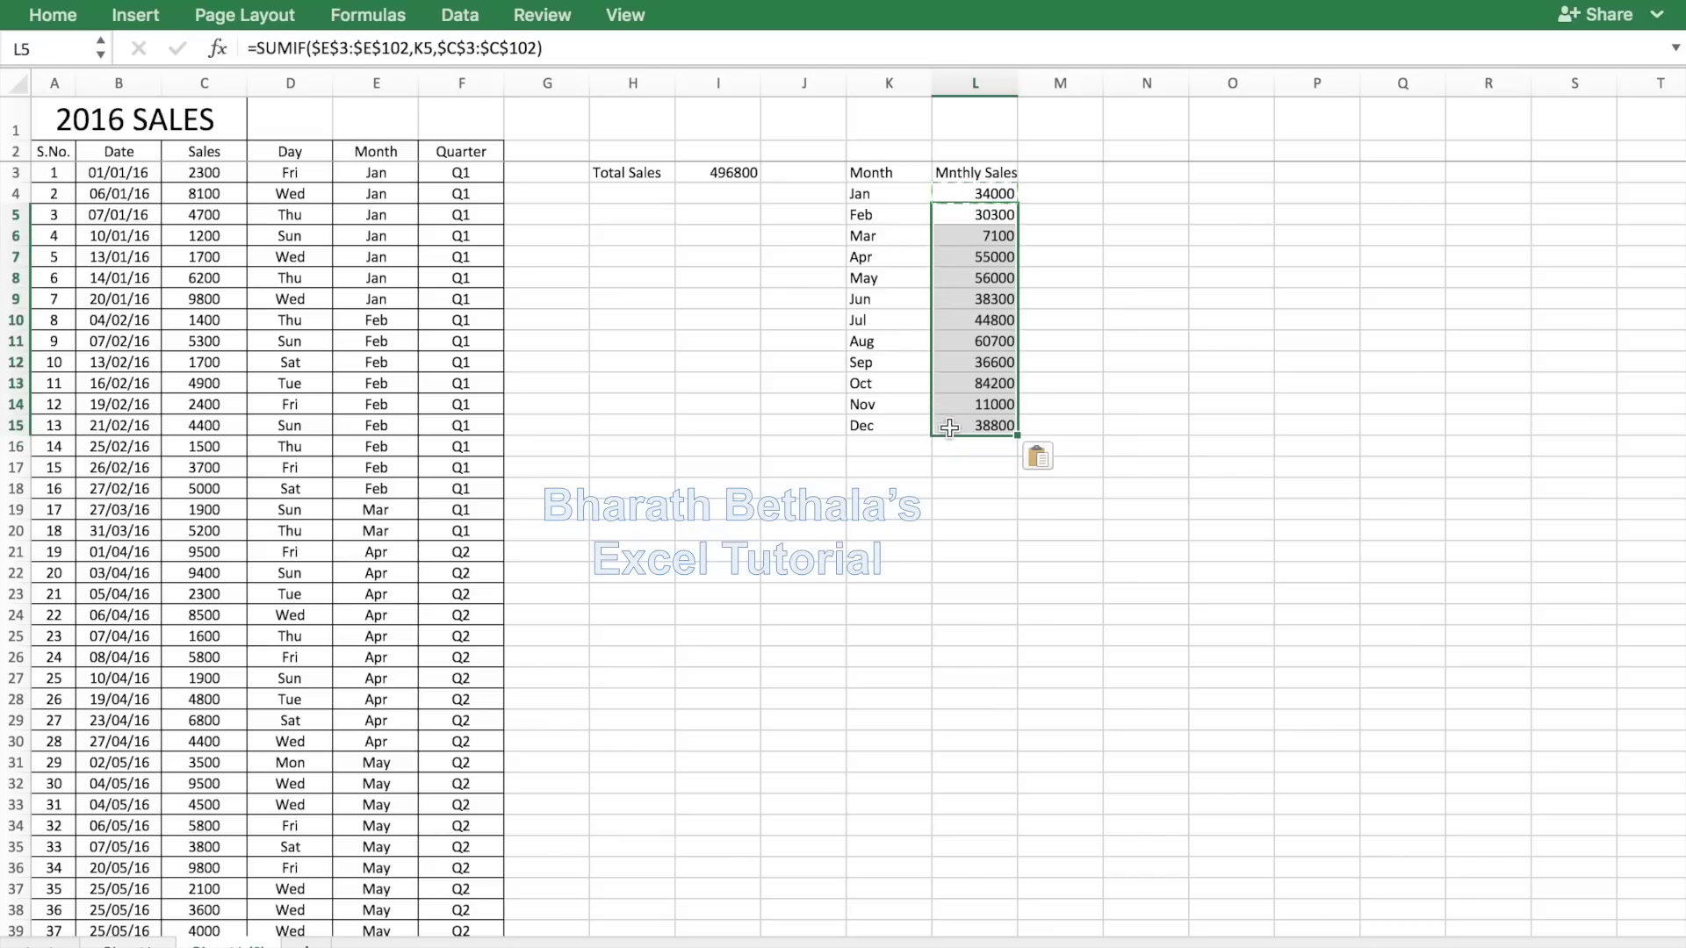
click(902, 176)
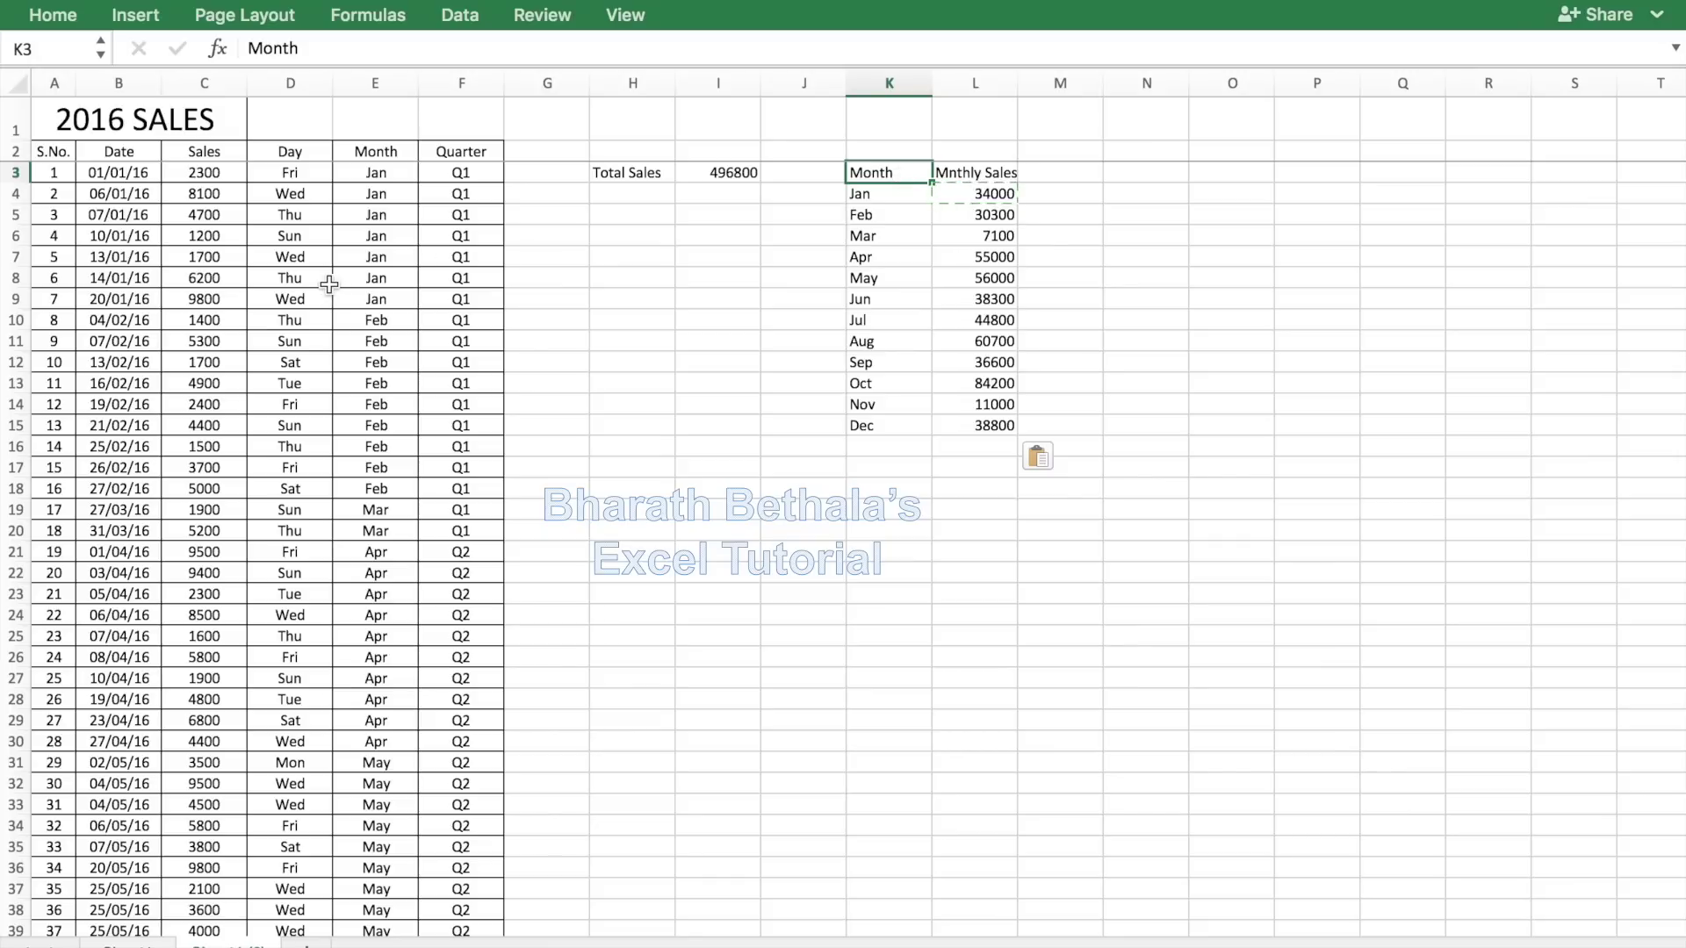
click(1131, 166)
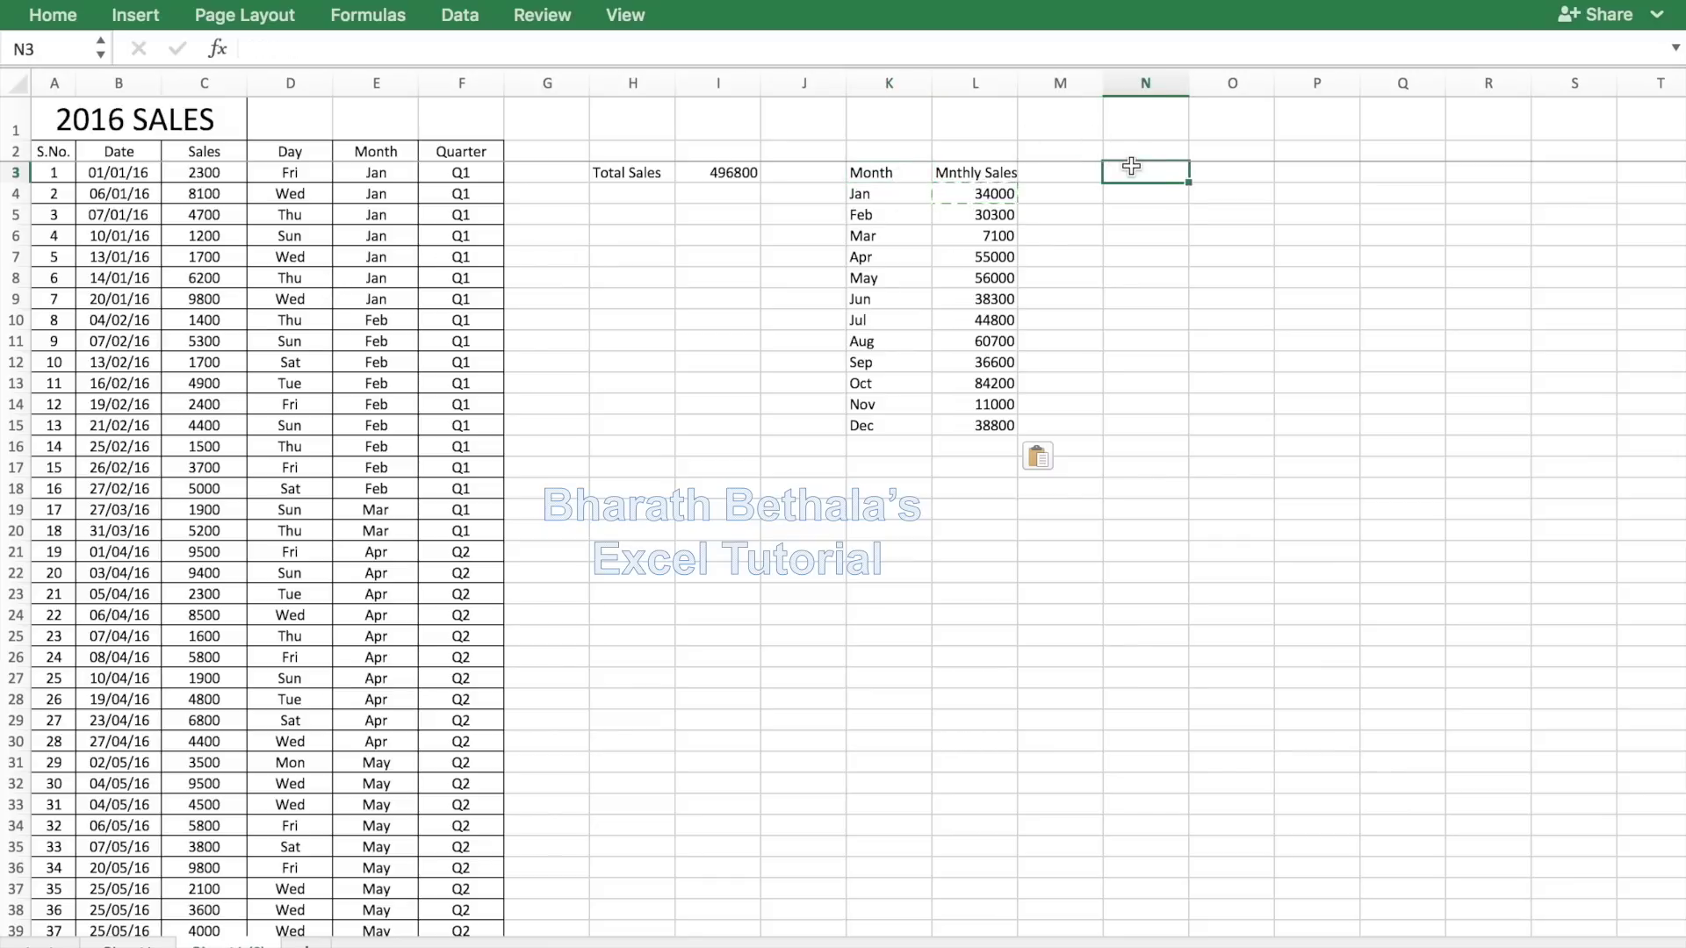
Enter Quarter and Qtrly Sales headings in N3 and O3
text(Quarter)
key(Tab)
text(Qtr)
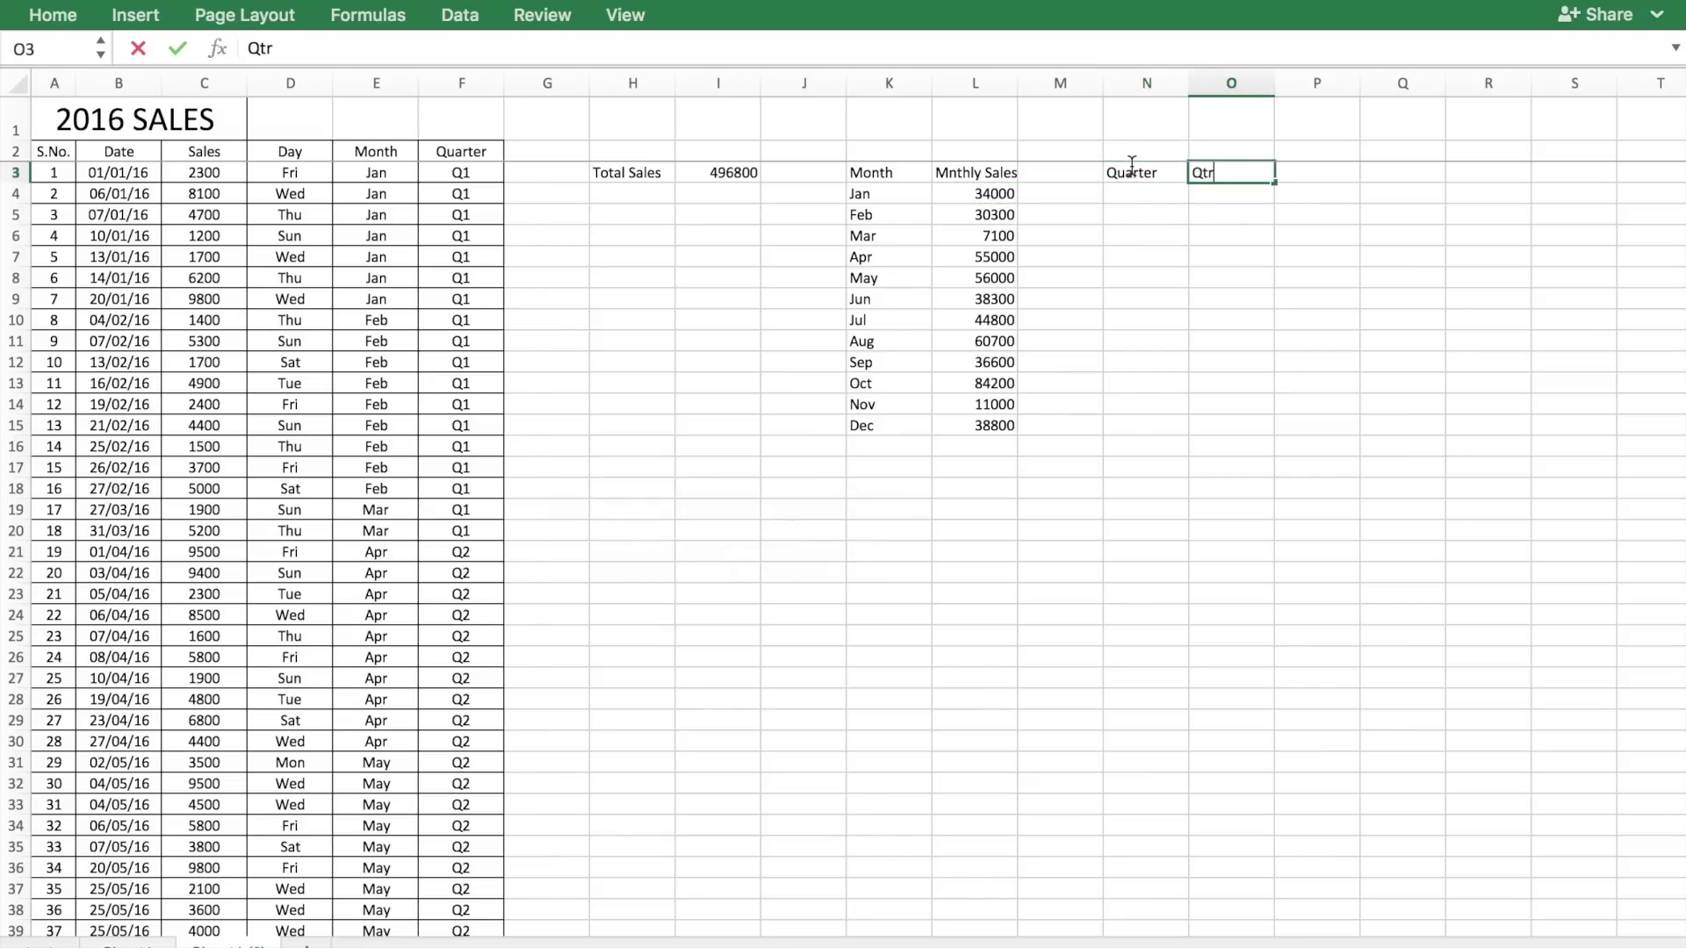
key(Return)
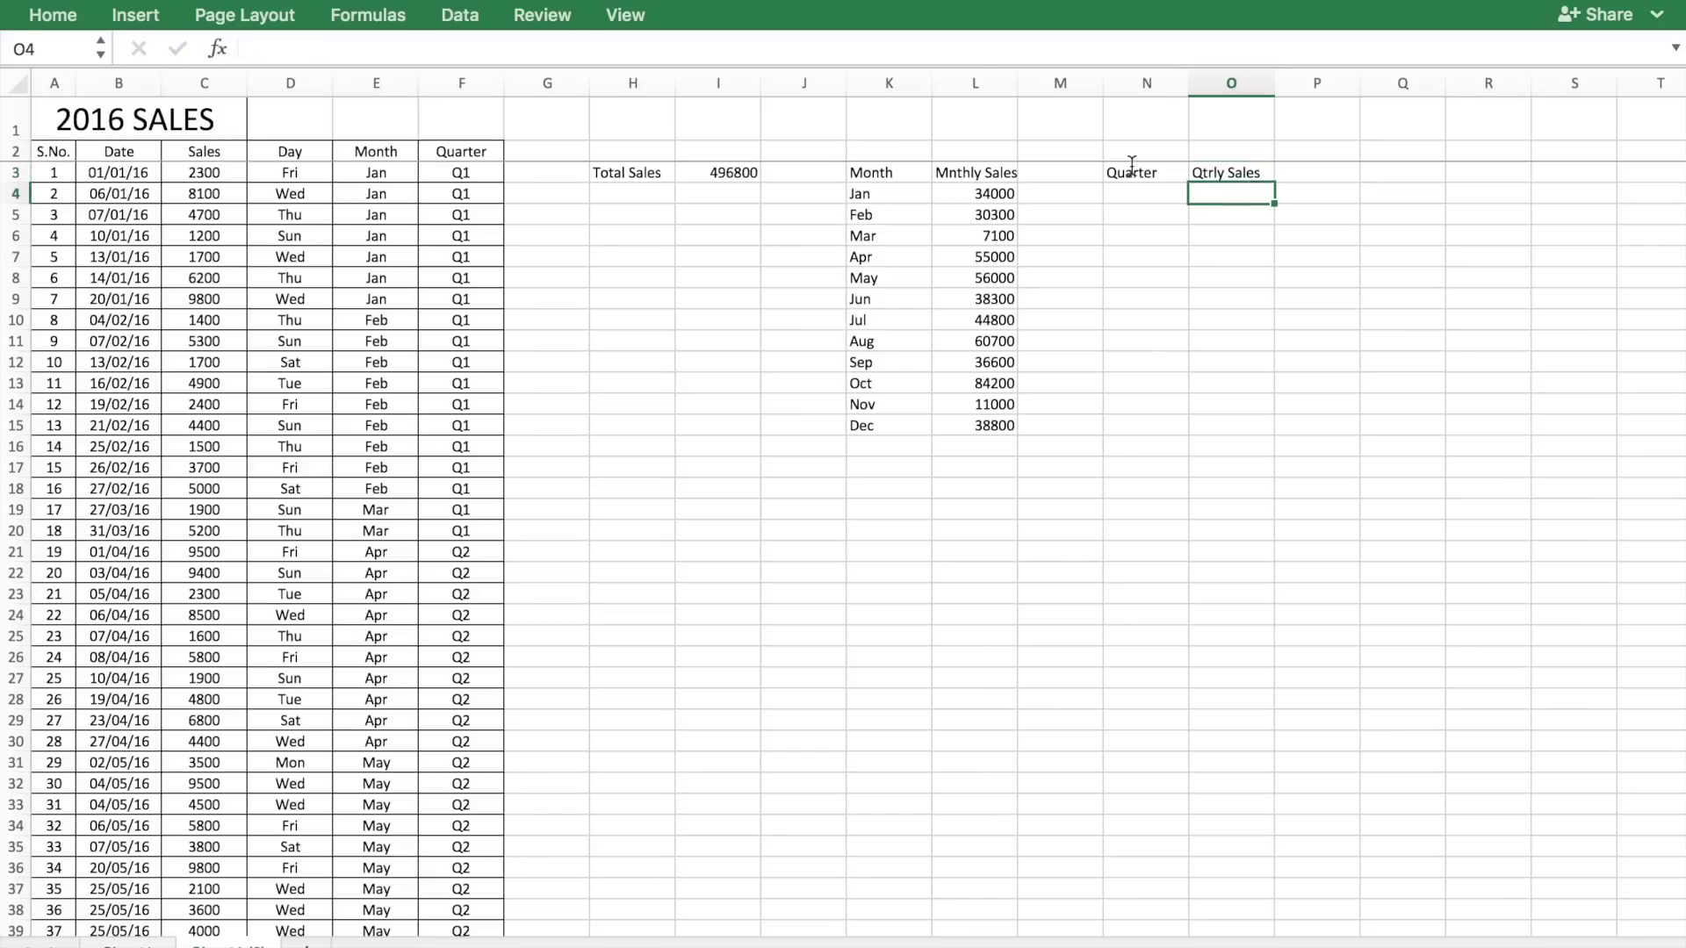
List Q1, Q2, Q3 and Q4 down N4:N7 under Quarter
click(1130, 187)
text(Q1)
key(Return)
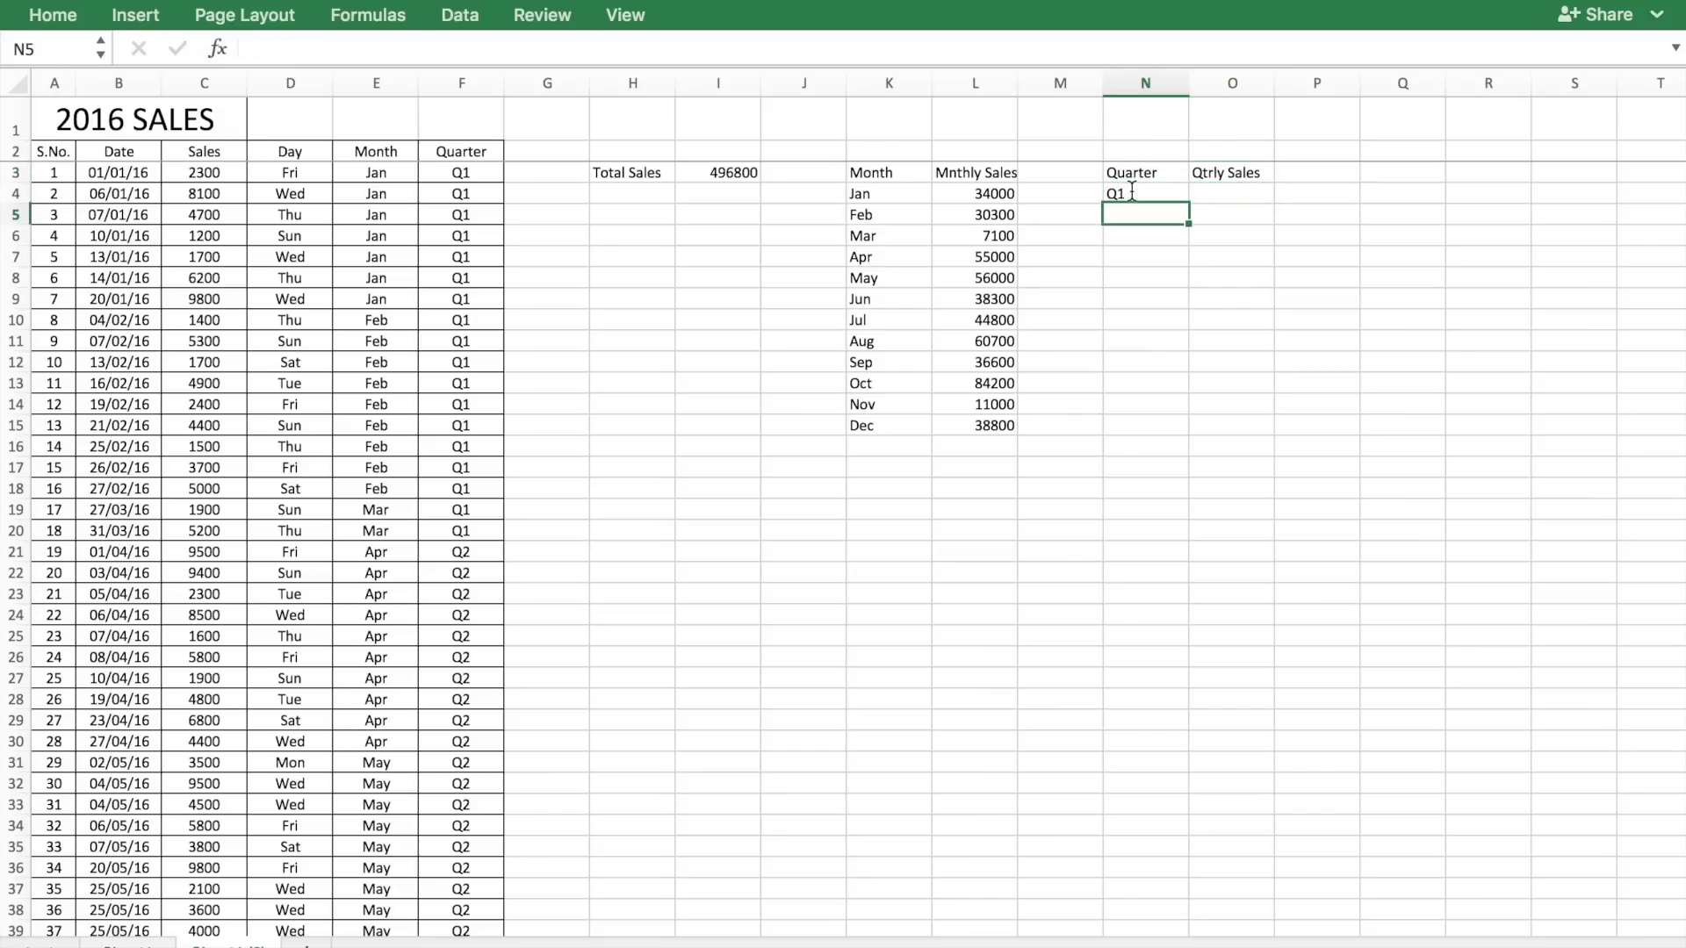
text(Q2)
key(Return)
text(Q3)
key(Return)
text(Q4)
key(Tab)
key(Up)
key(Up)
key(Up)
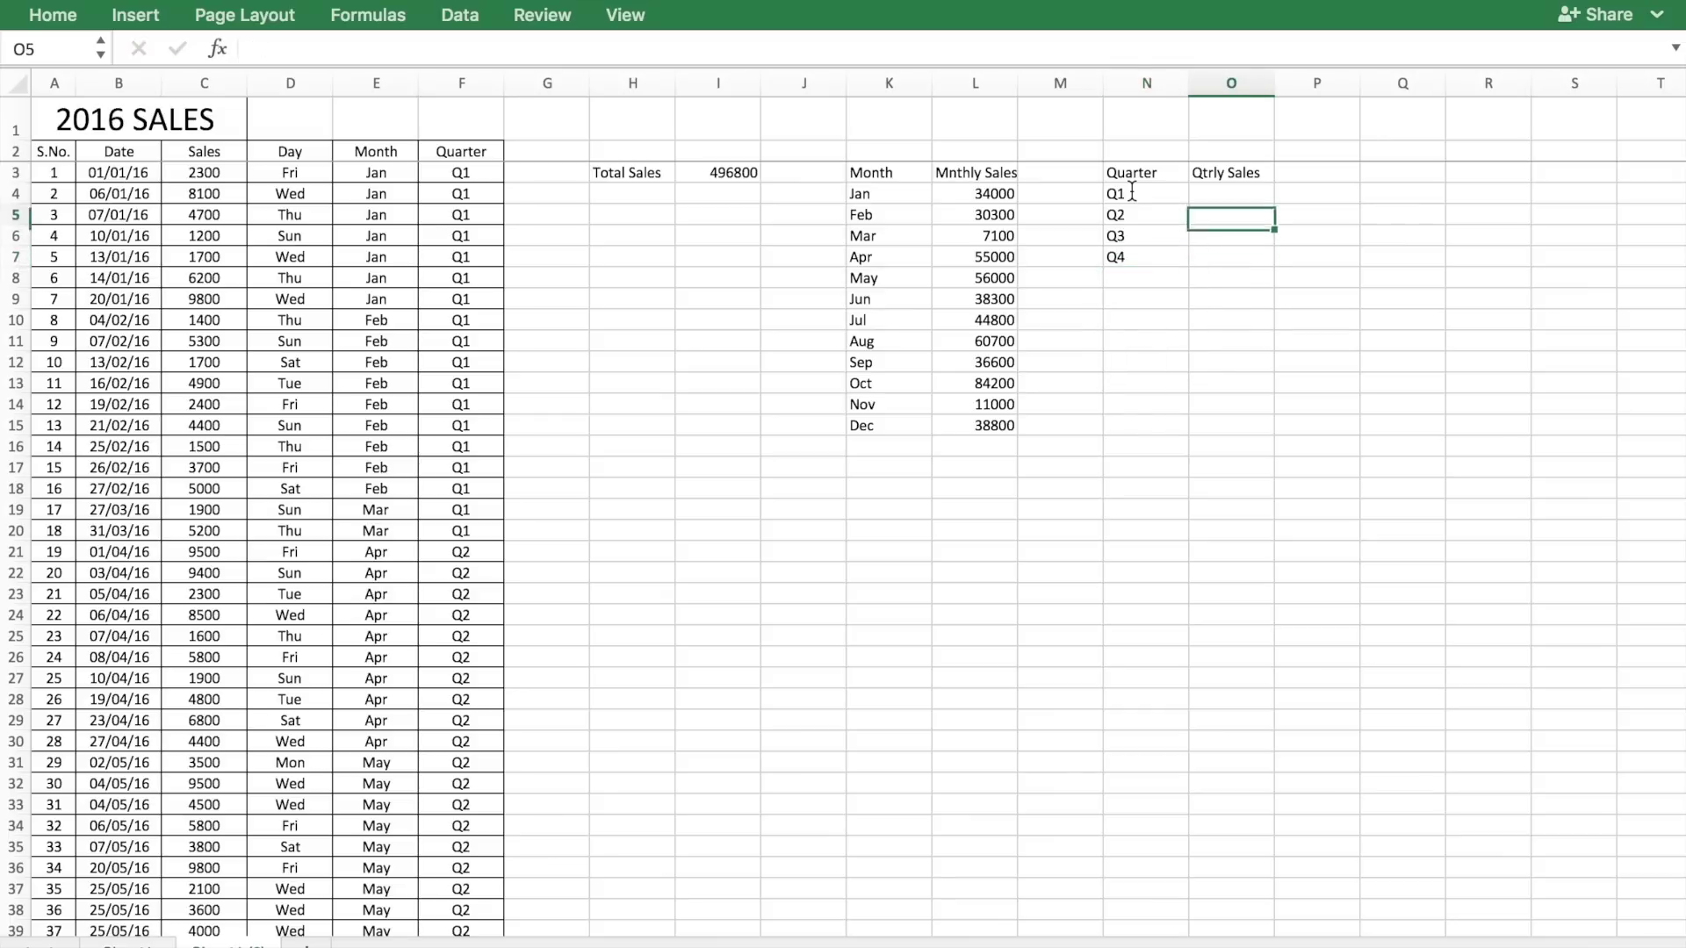
text(=sumif*)
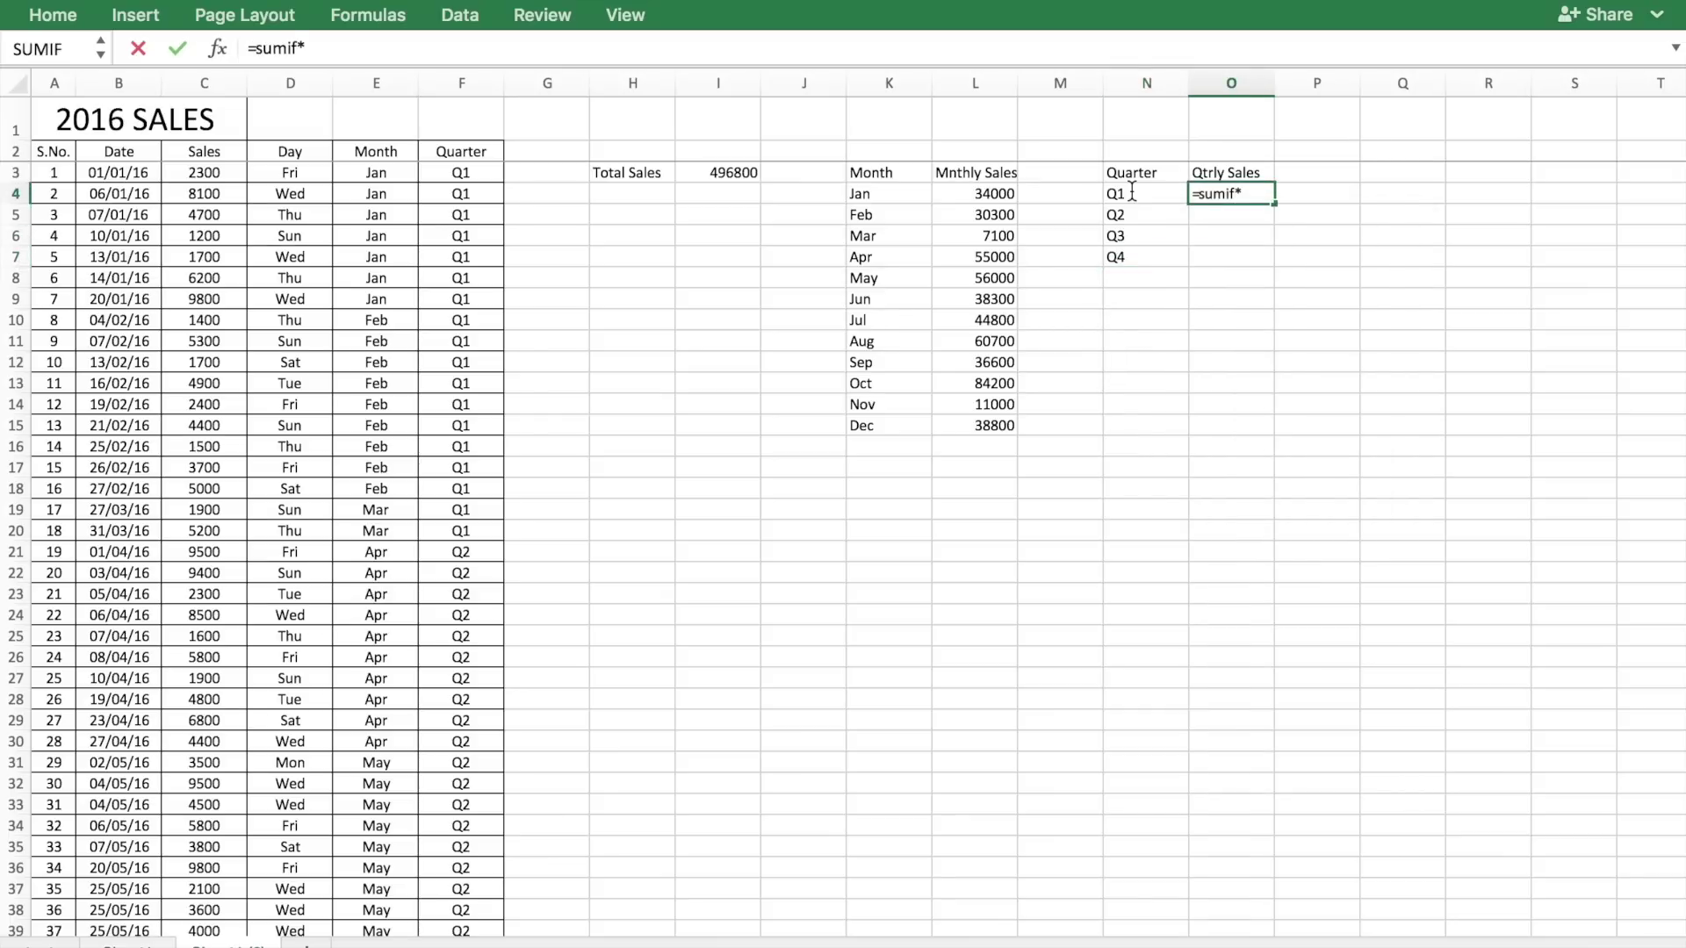
Build =SUMIF(F3:F102,N4,C3:C102) in O4 for the Q1 total
key(BackSpace)
text(()
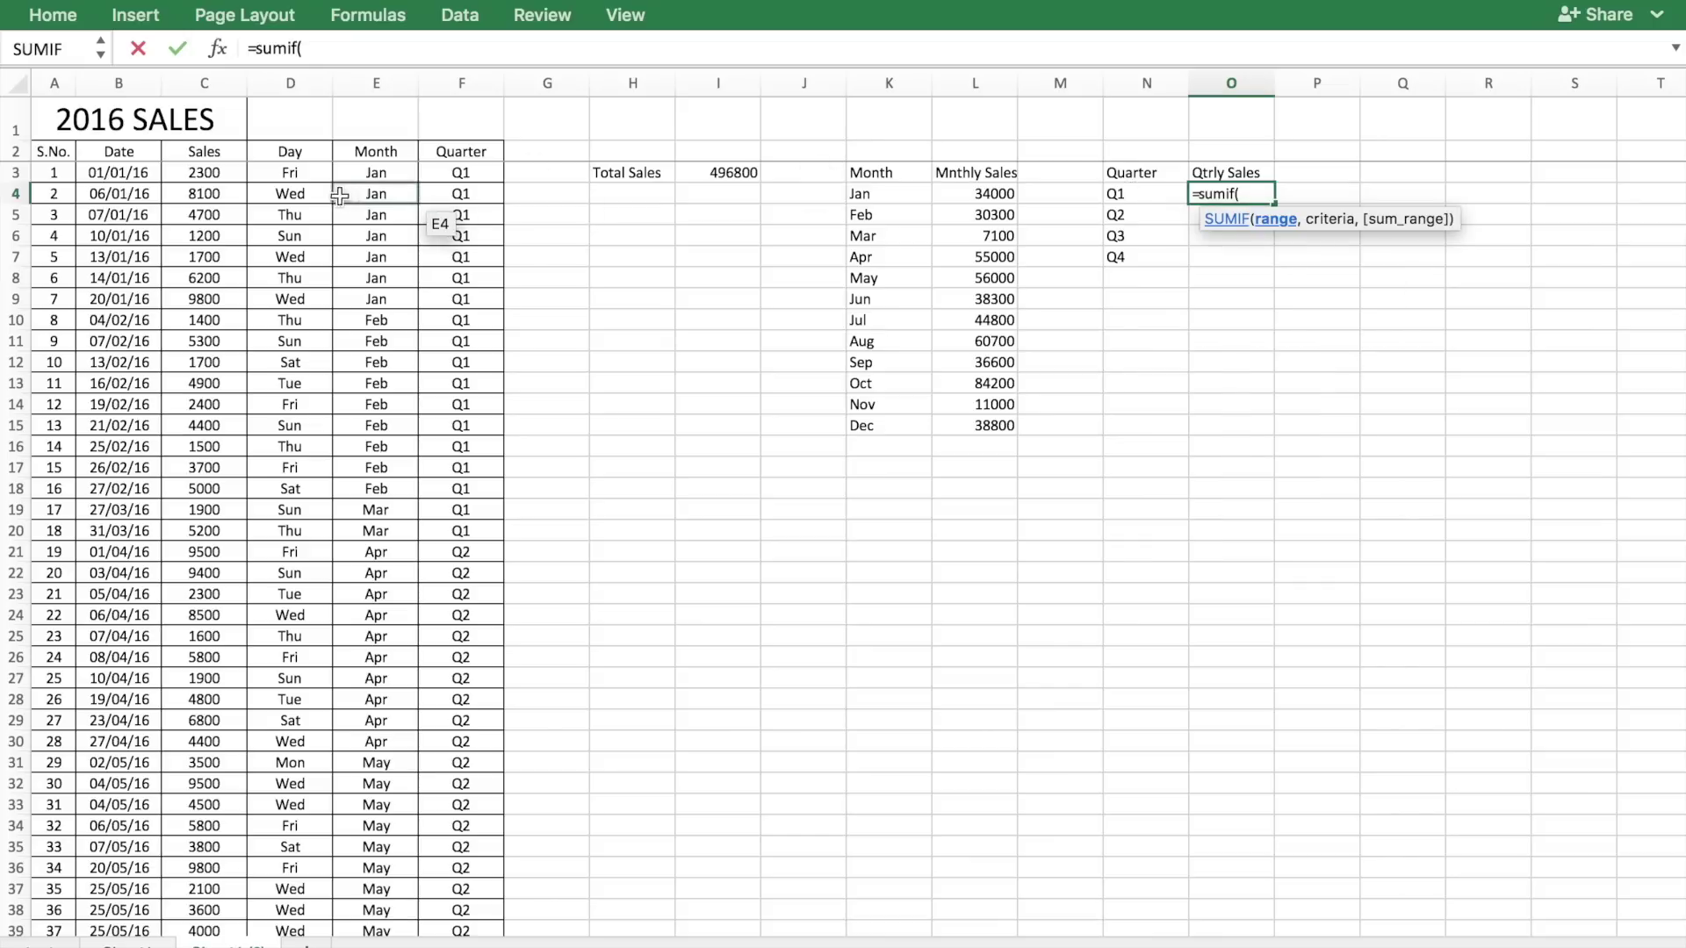
drag(461, 172, 463, 218)
click(354, 49)
key(BackSpace)
text(102,)
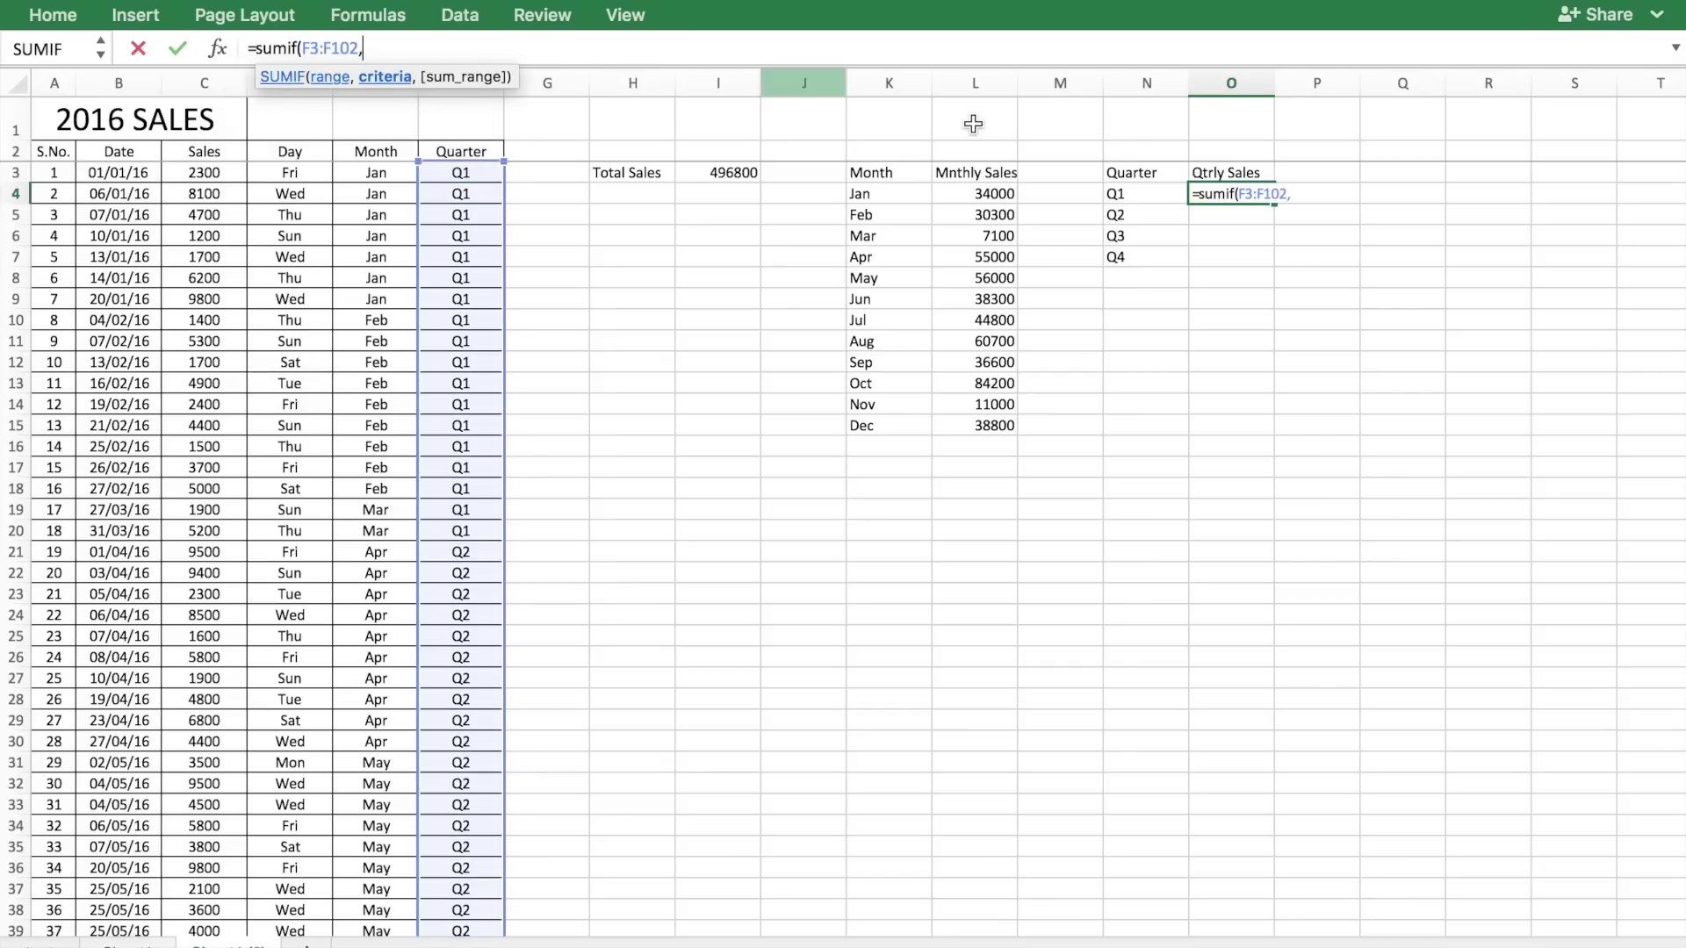
click(1152, 195)
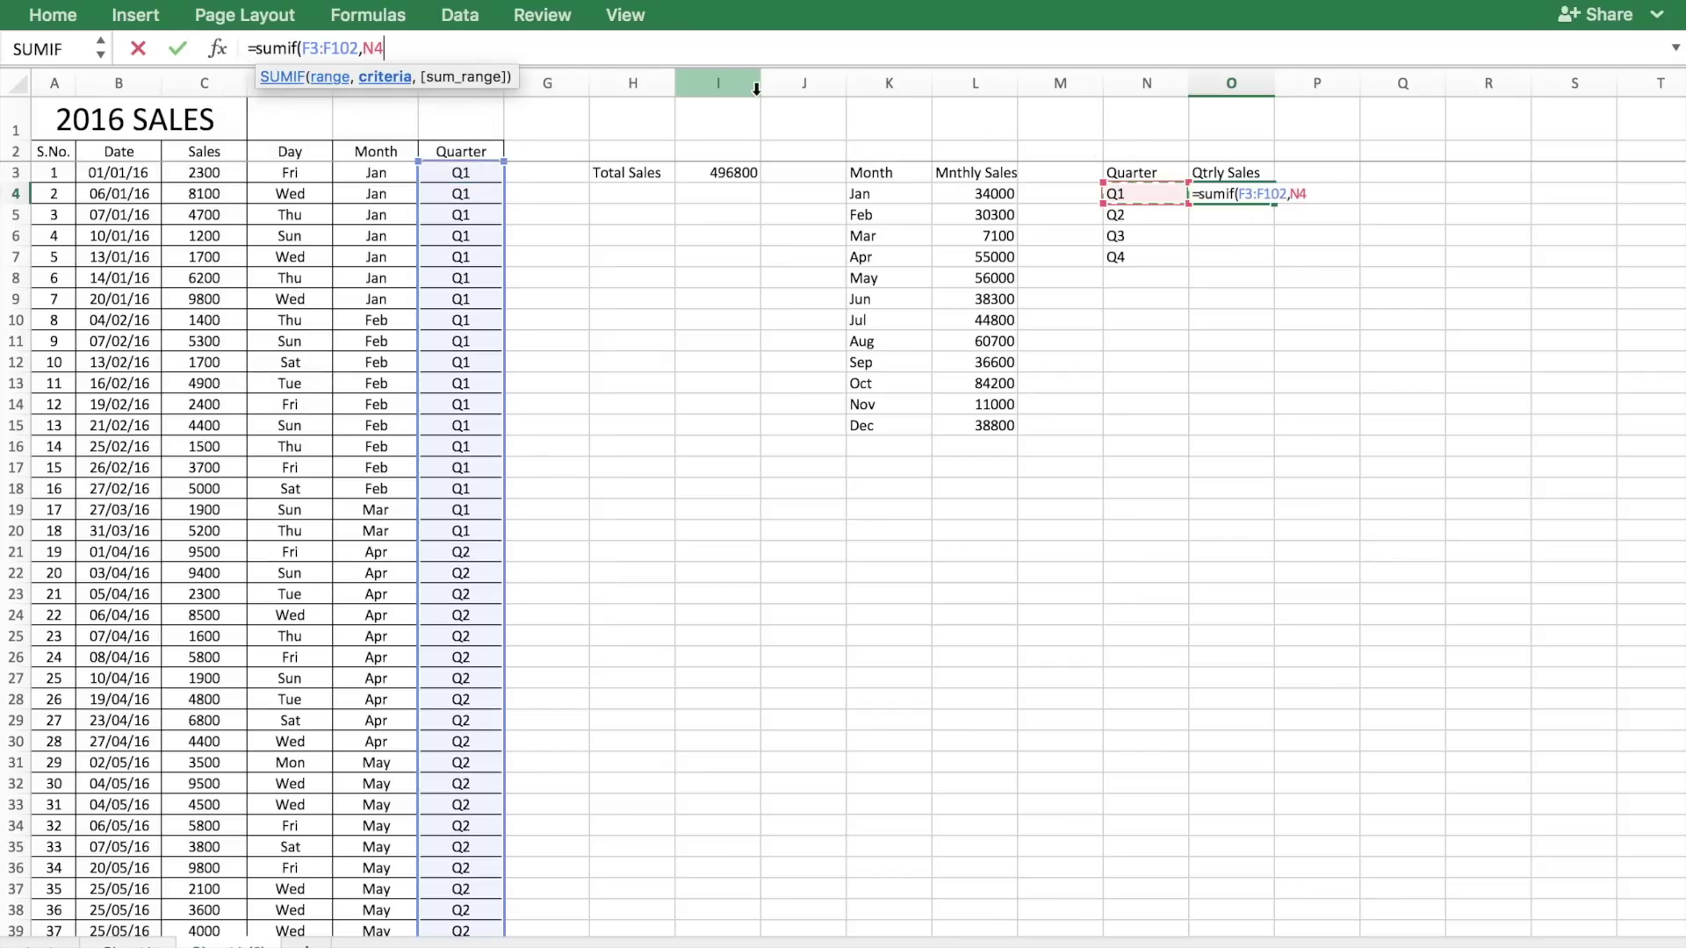
text(,)
drag(217, 167, 469, 67)
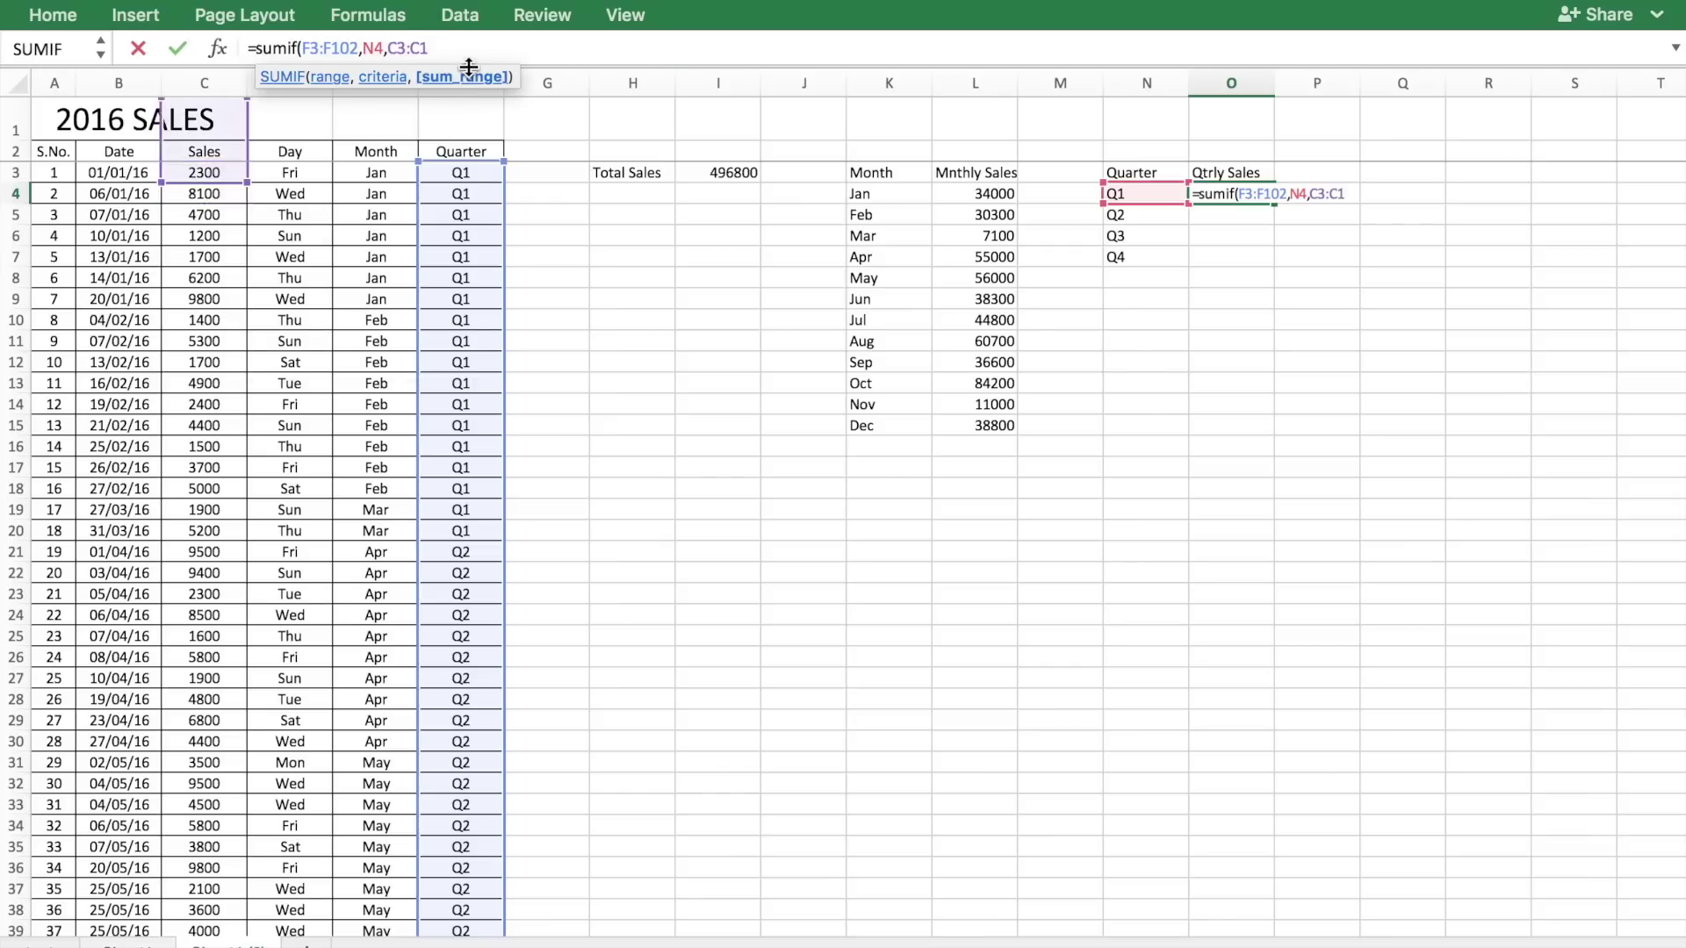
key(ctrl+shift+Down)
text())
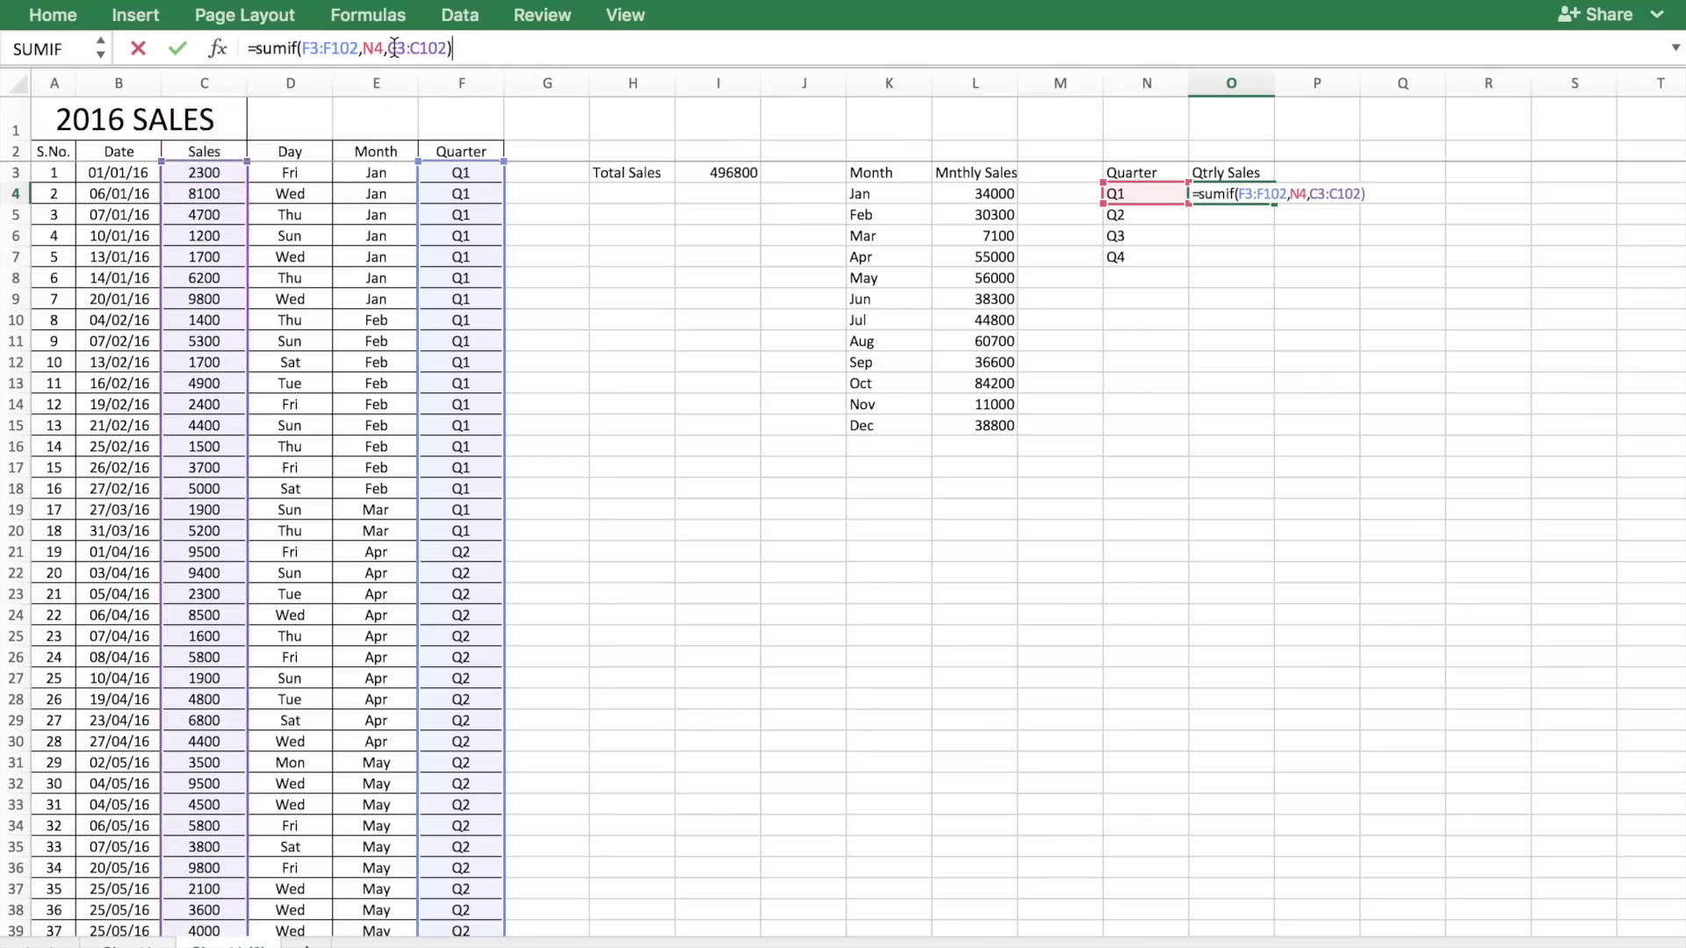
Make the Quarter and Sales ranges absolute and enter Q1's total of 71400
drag(404, 48, 446, 47)
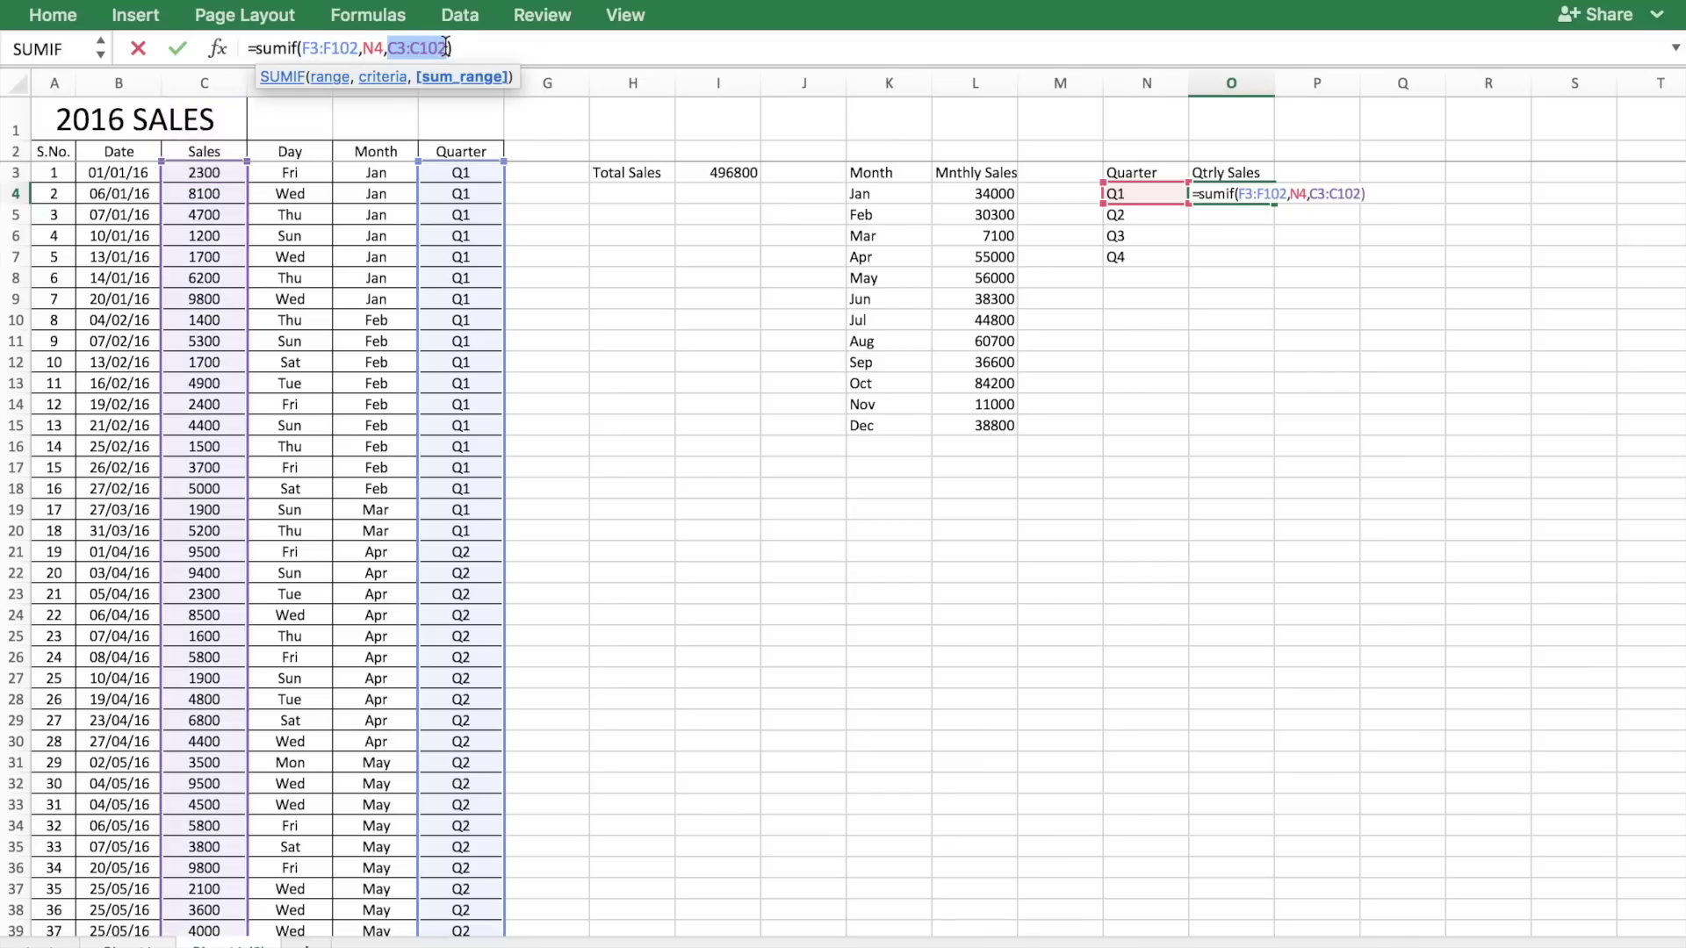
key(F4)
drag(302, 55, 348, 54)
drag(356, 55, 353, 56)
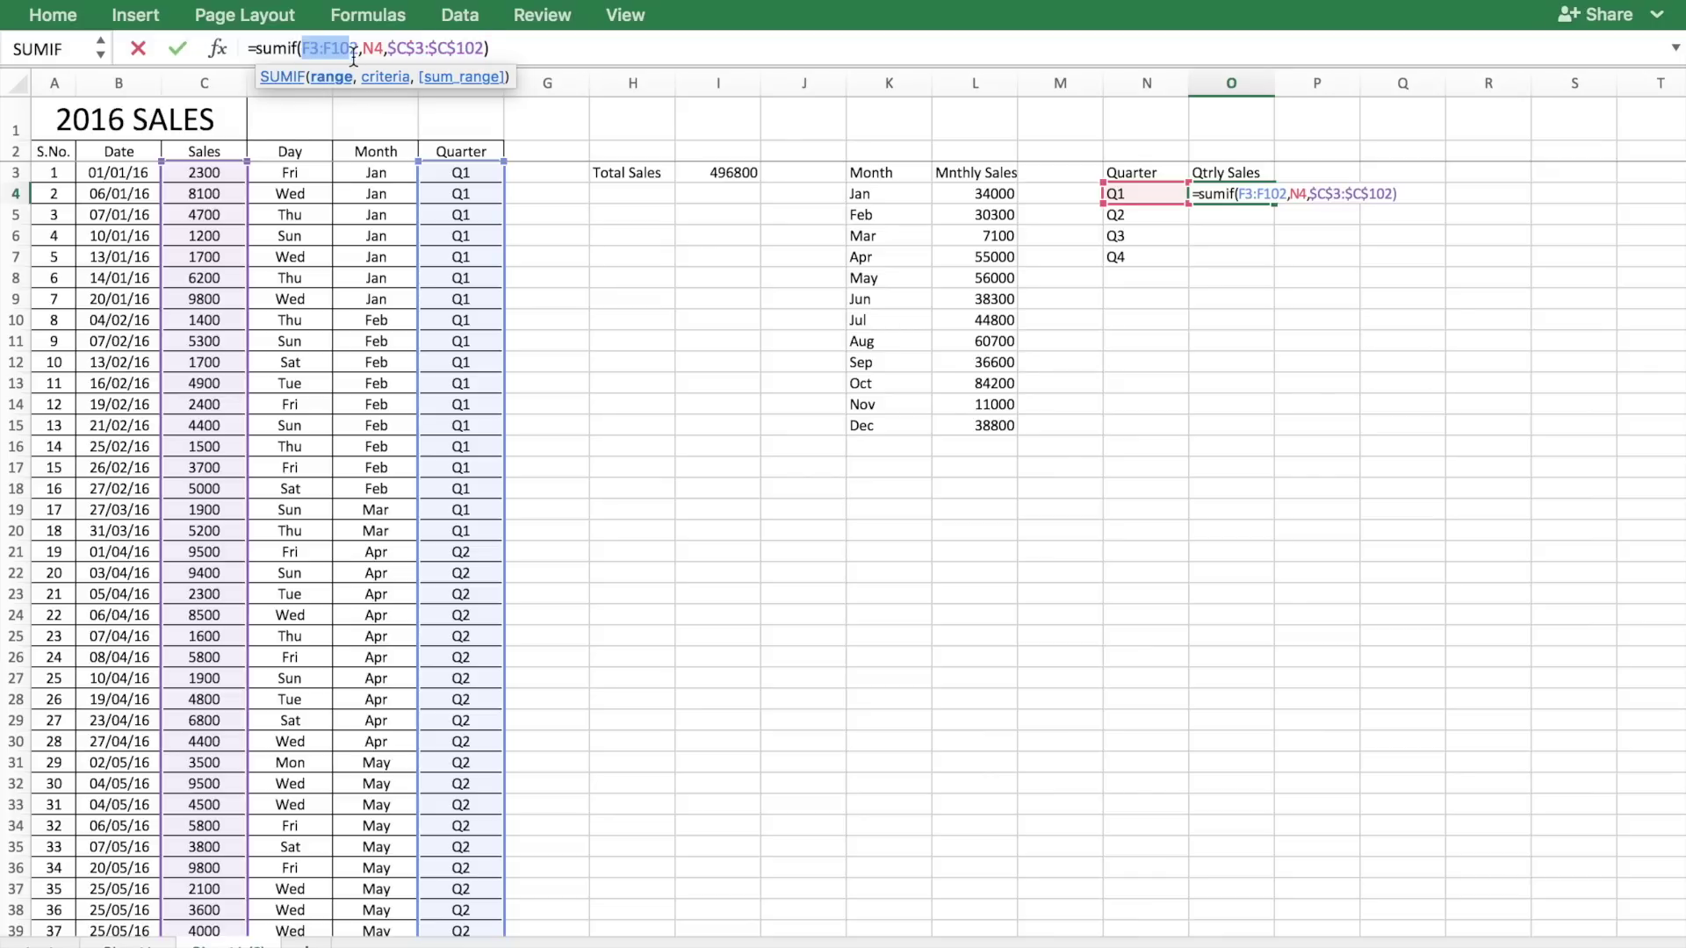
key(F4)
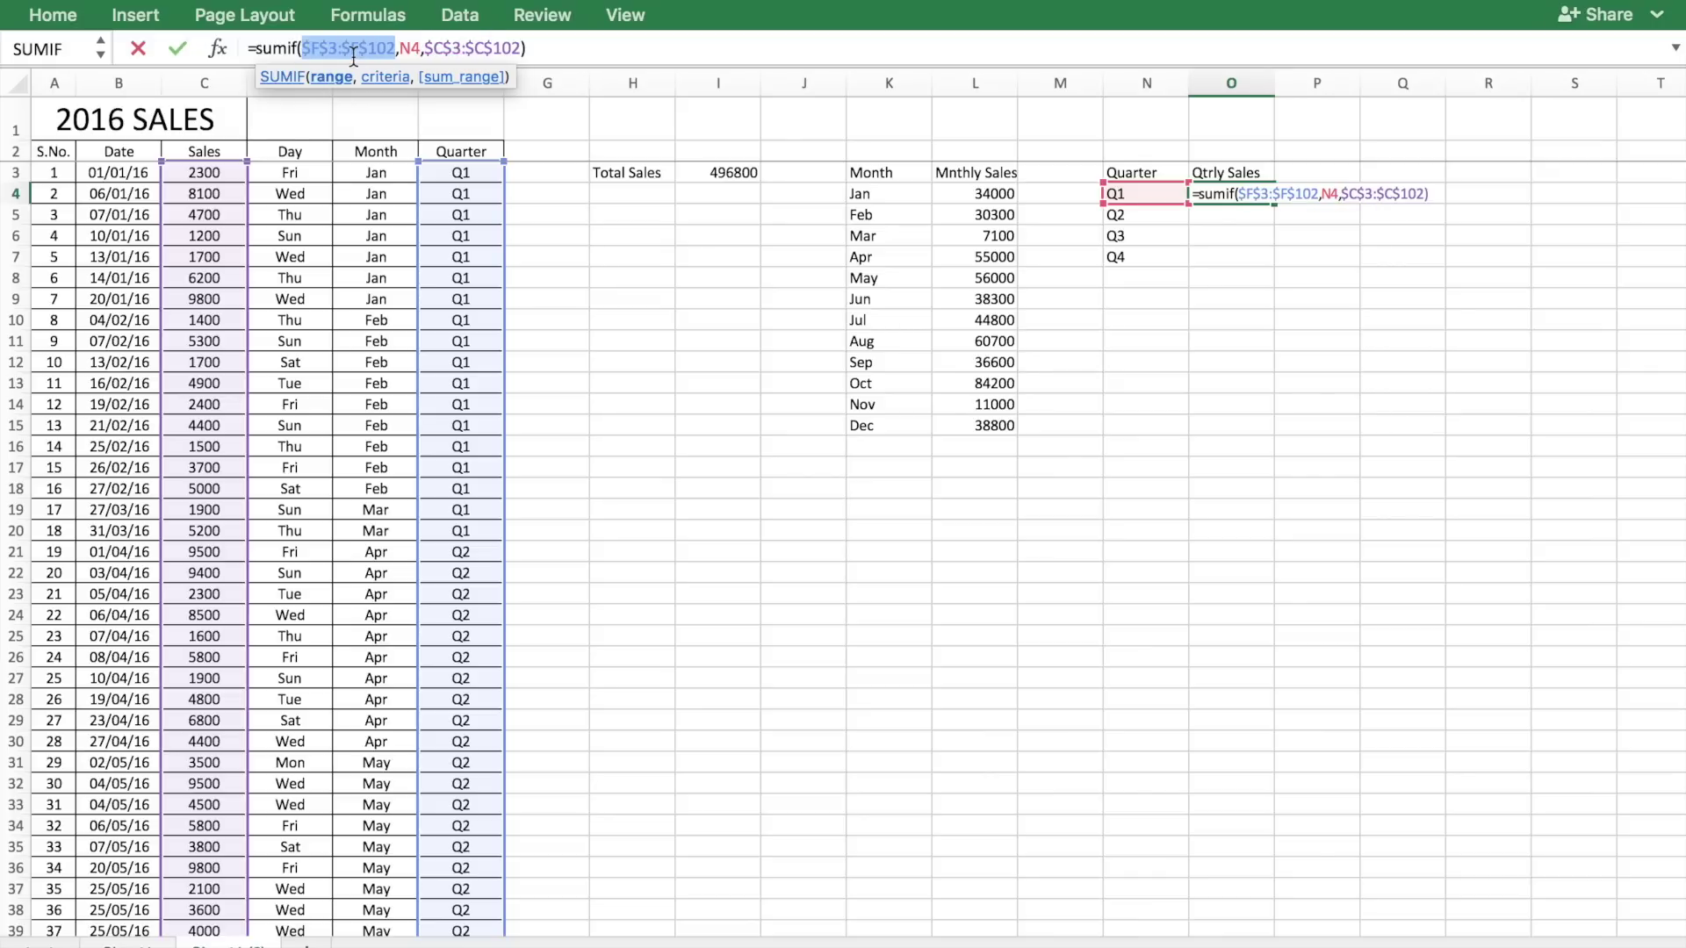
key(Return)
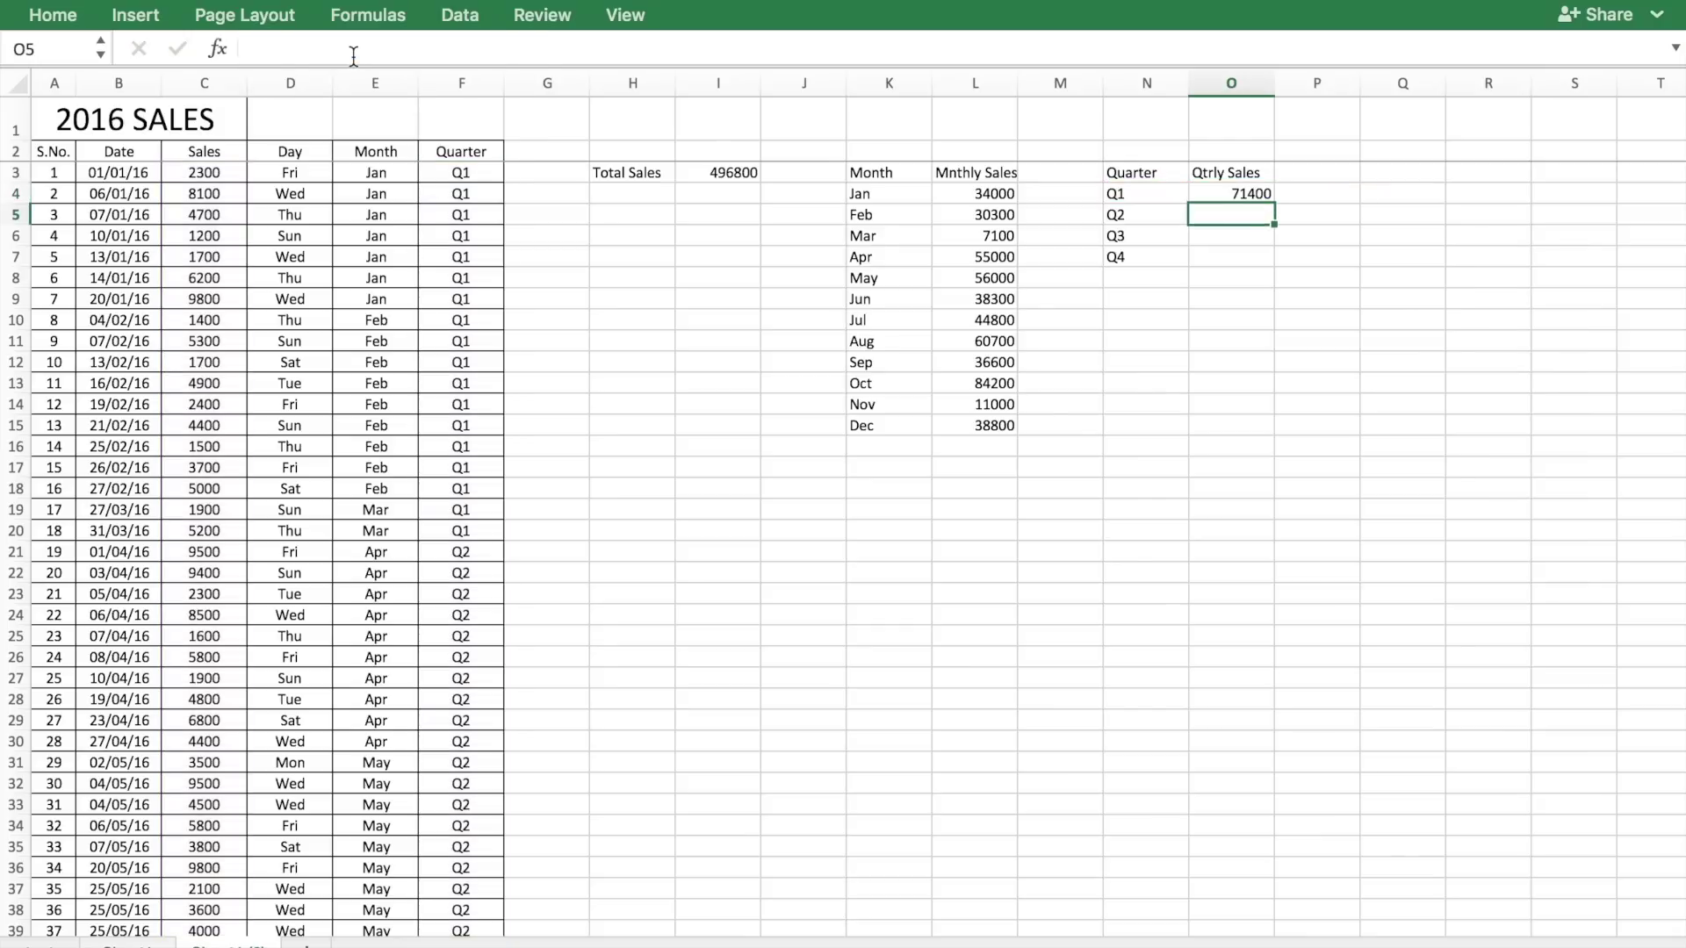
Paste the Q1 formula into O5:O7, giving 149300, 142100 and 134000
click(1215, 193)
drag(1216, 214, 1213, 253)
key(super+v)
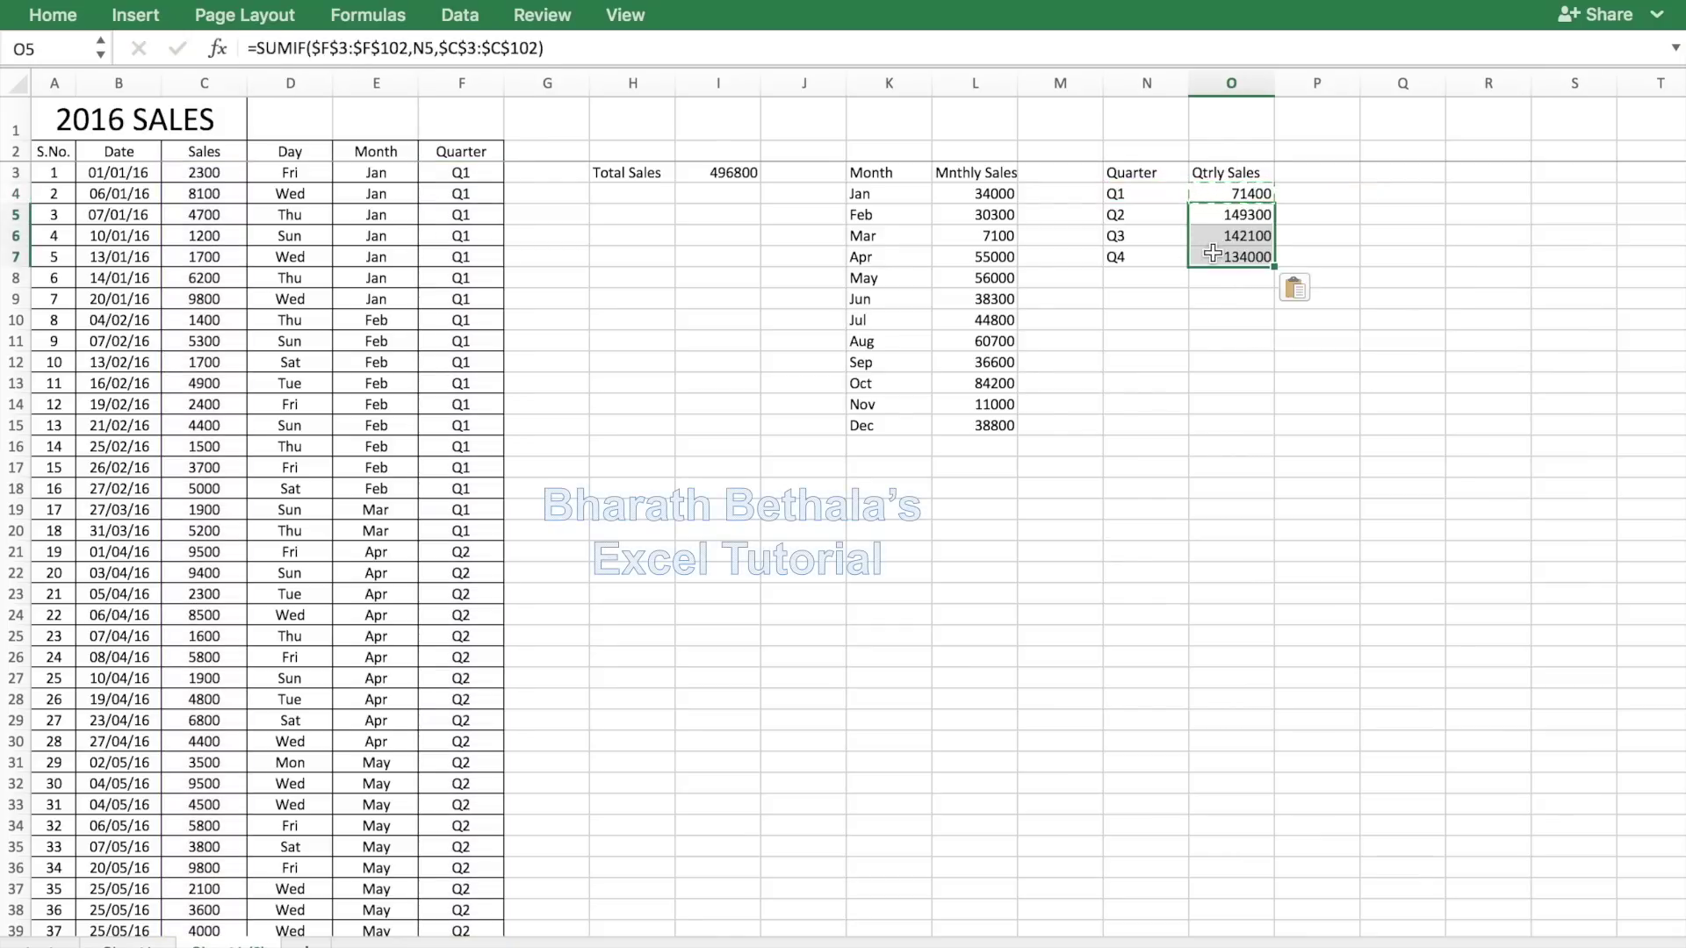
click(1395, 173)
Enter the Weekday and Day Sales headings with Sun through Sat below them in column Q
text(Week)
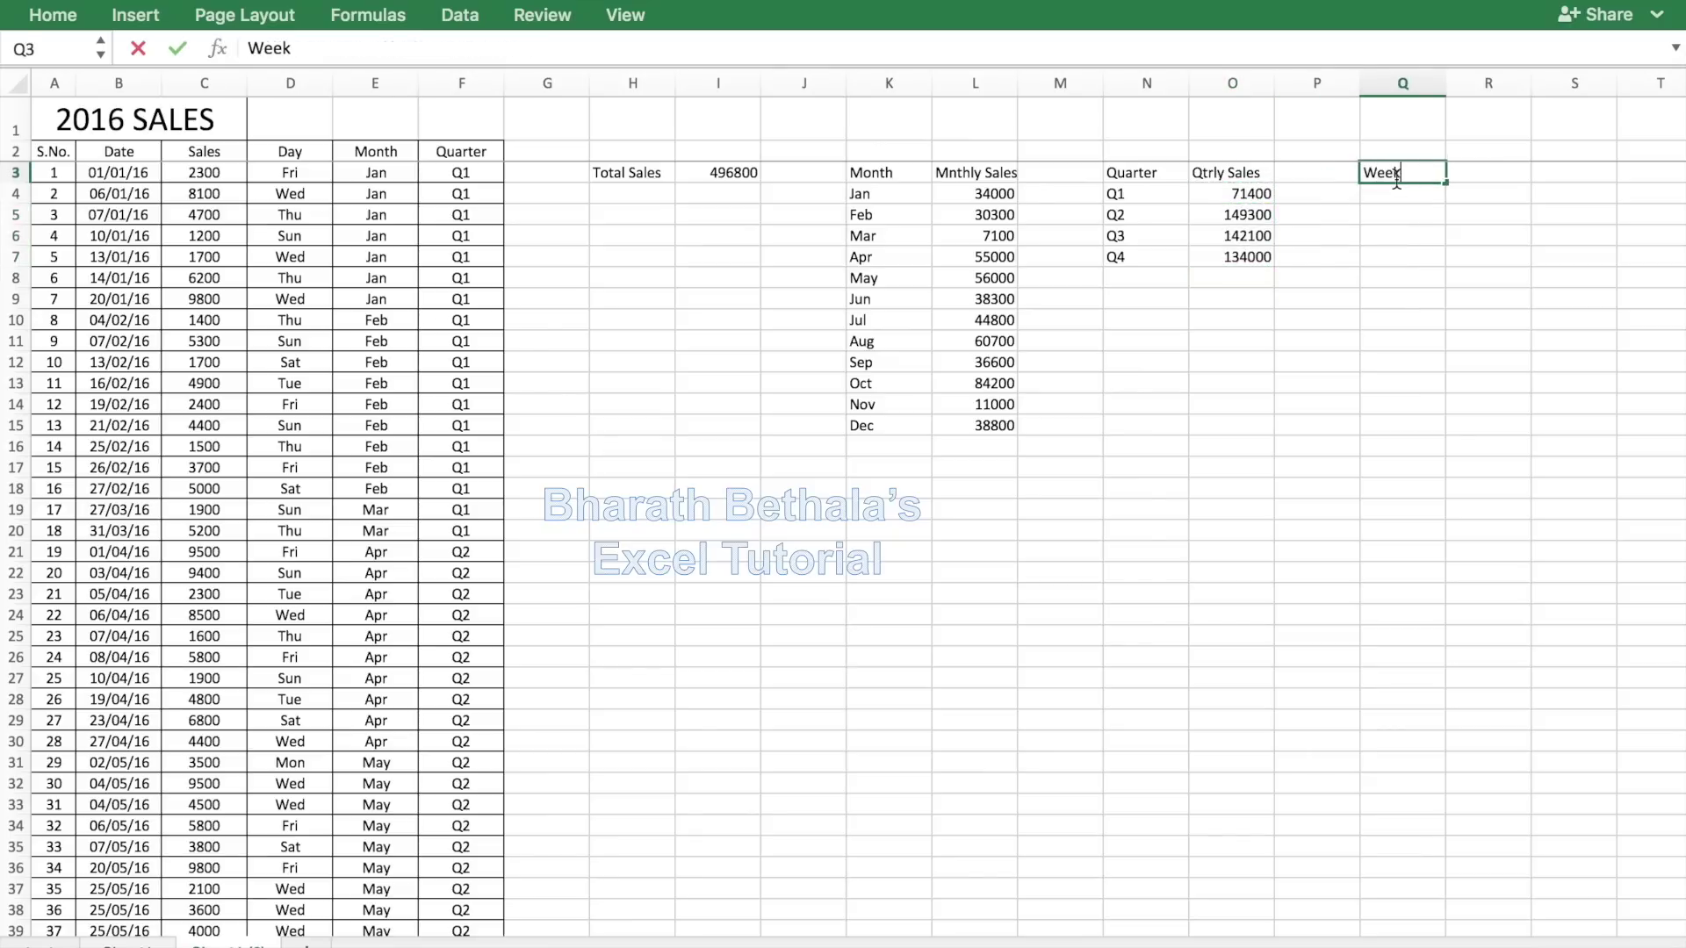
text(day)
key(Tab)
text(D)
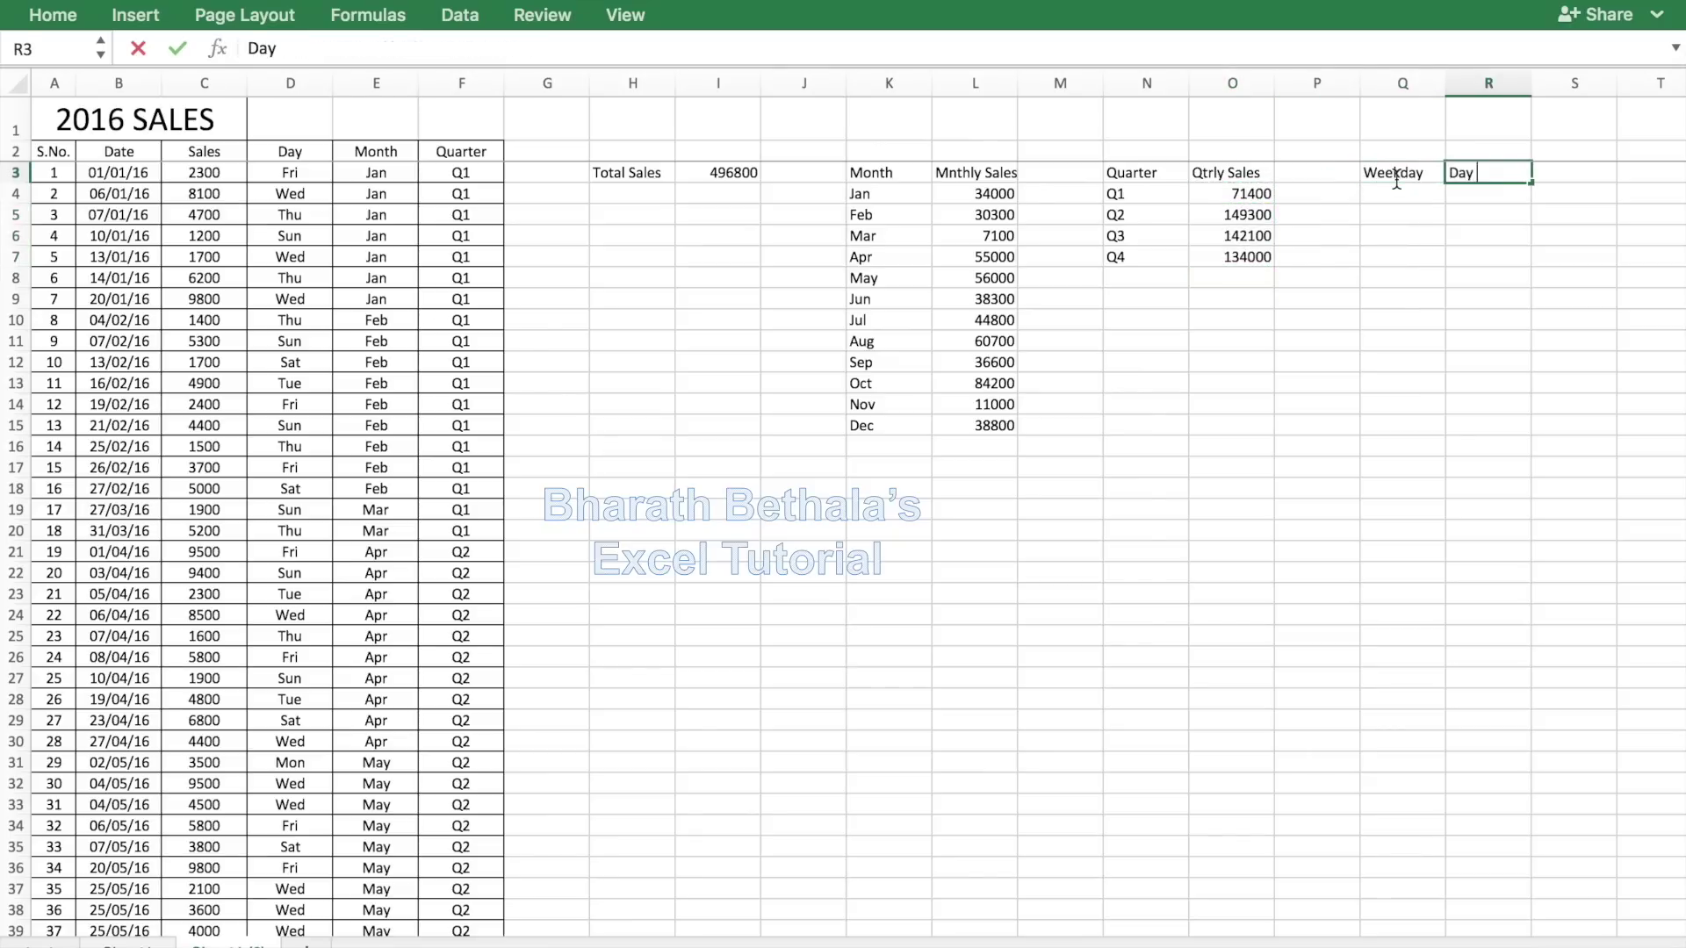
text(ay Sales)
key(Return)
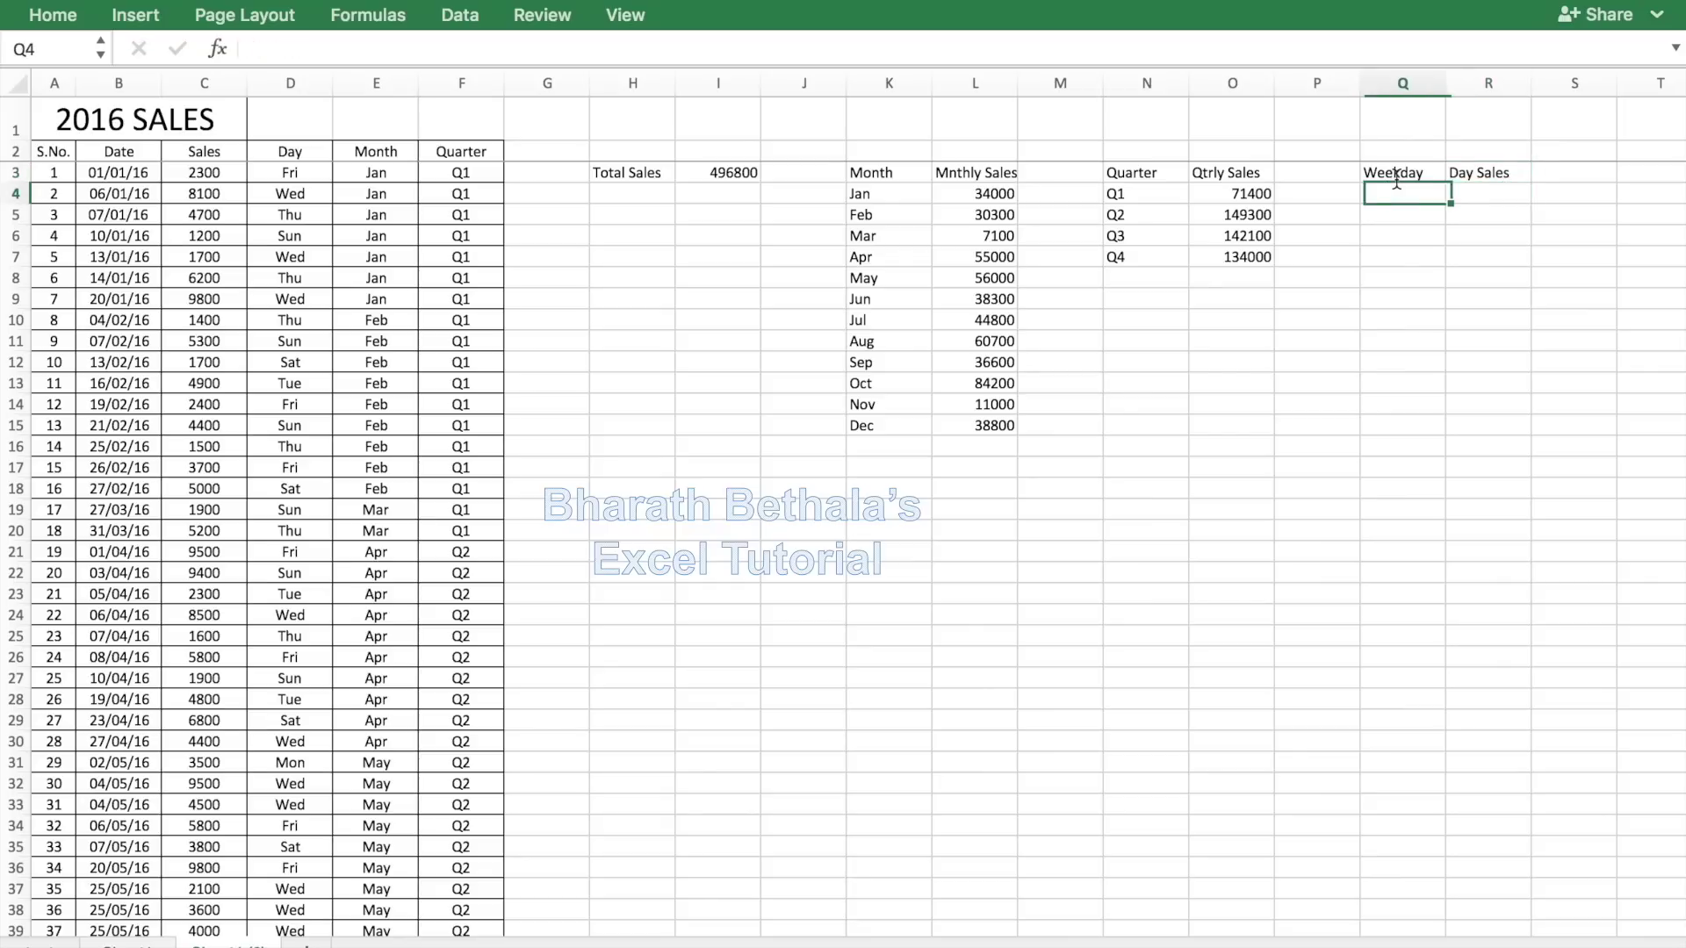
text(Sun)
key(Return)
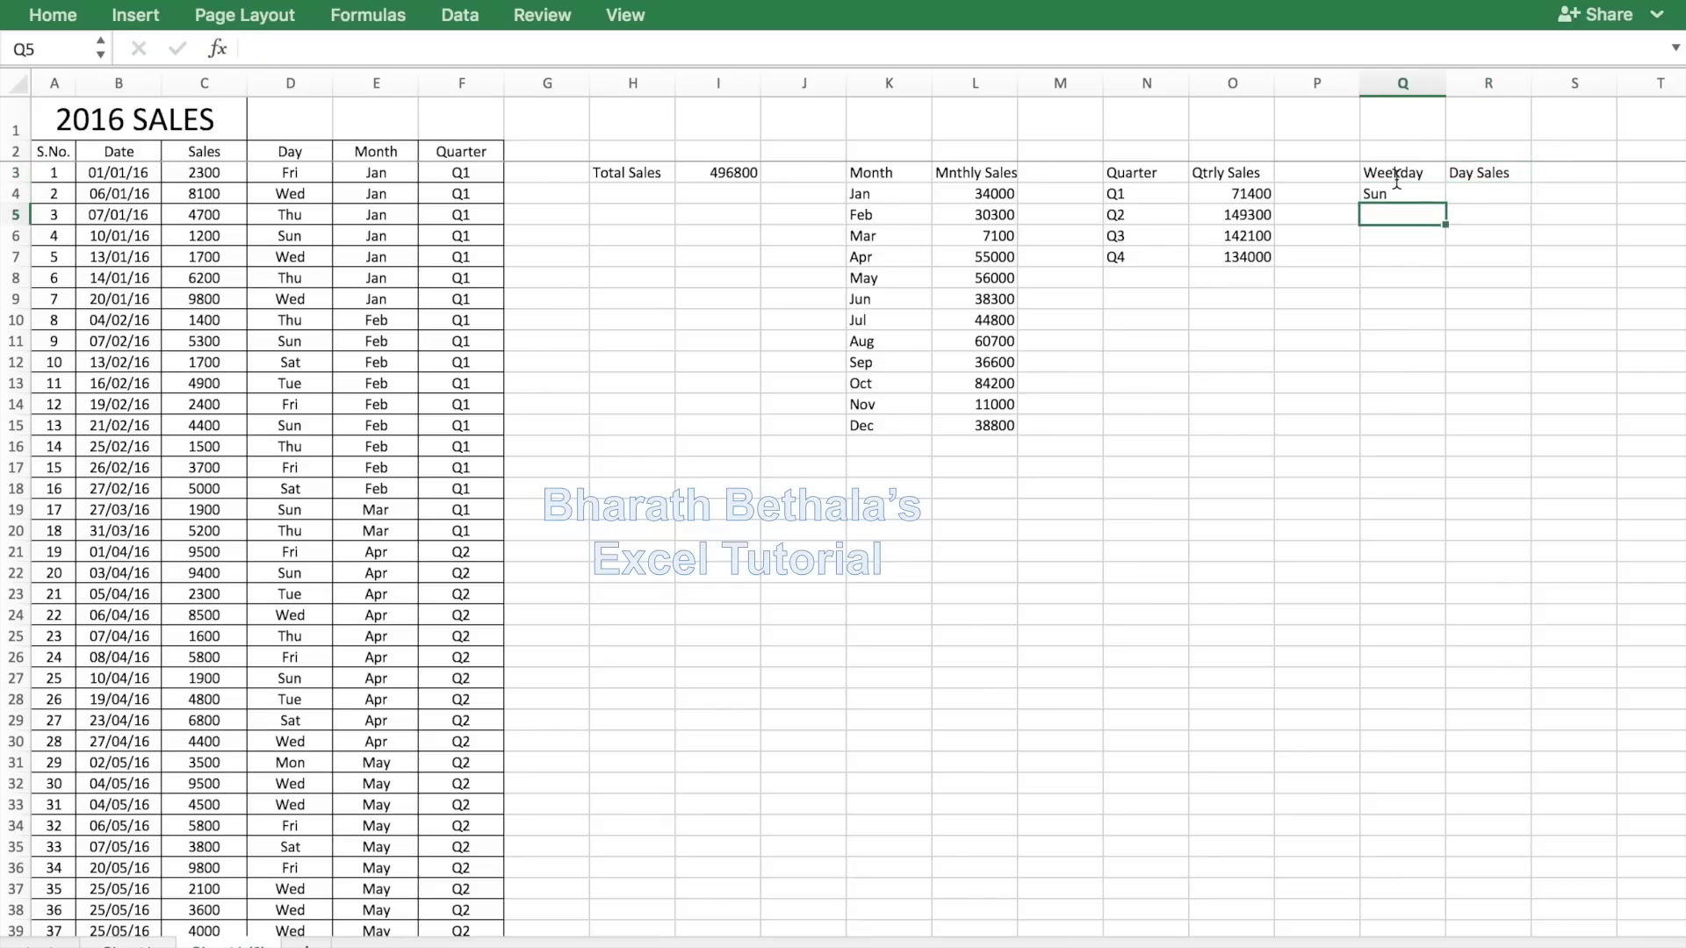
text(Mon)
key(Return)
text(Tue)
key(Return)
text(Wed)
key(Return)
text(Thu)
key(Return)
text(Fri)
key(Return)
text(Sat)
key(Return)
Enter =SUMIF($D$3:$D$102,Q4,$C$3:$C$102) in R4 to total Sunday's sales
click(1473, 193)
text(=sumif()
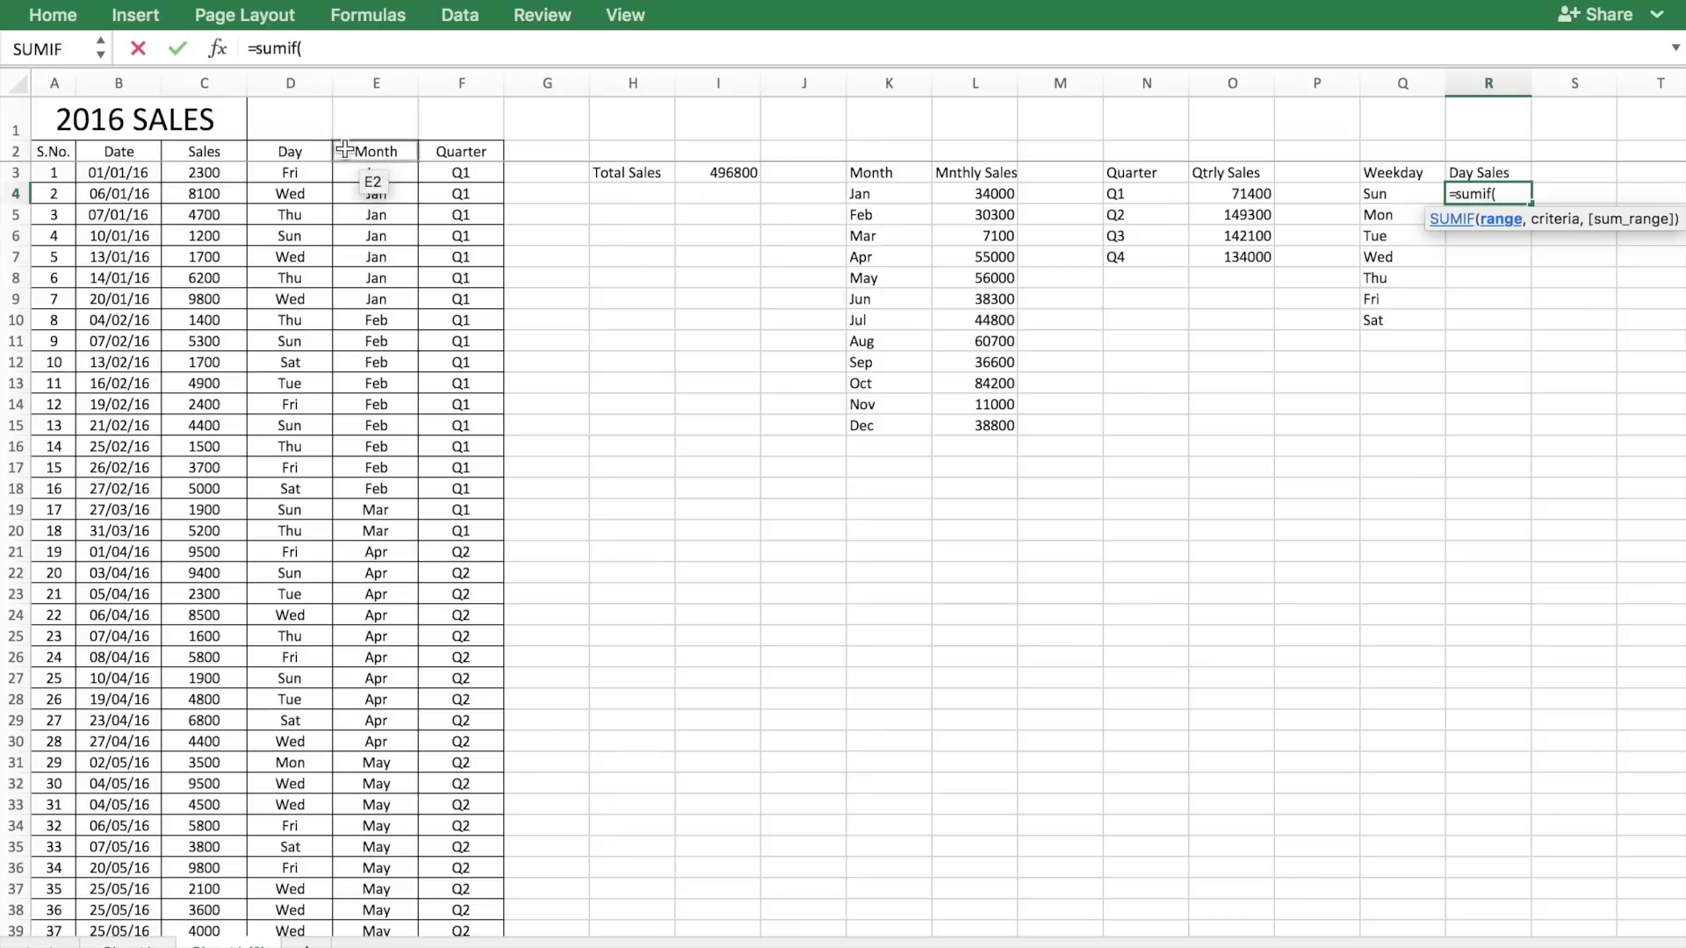
drag(289, 172, 324, 158)
key(ctrl+shift+Down)
text(,)
click(1397, 193)
text(,)
drag(215, 173, 217, 192)
key(ctrl+shift+Down)
text())
drag(391, 49, 453, 49)
key(F4)
drag(301, 50, 363, 49)
key(F4)
key(Return)
Fill the Day Sales formula down to R10, then select all three summary tables K3:R17
key(Up)
double_click(1532, 204)
click(888, 482)
drag(865, 174, 1492, 473)
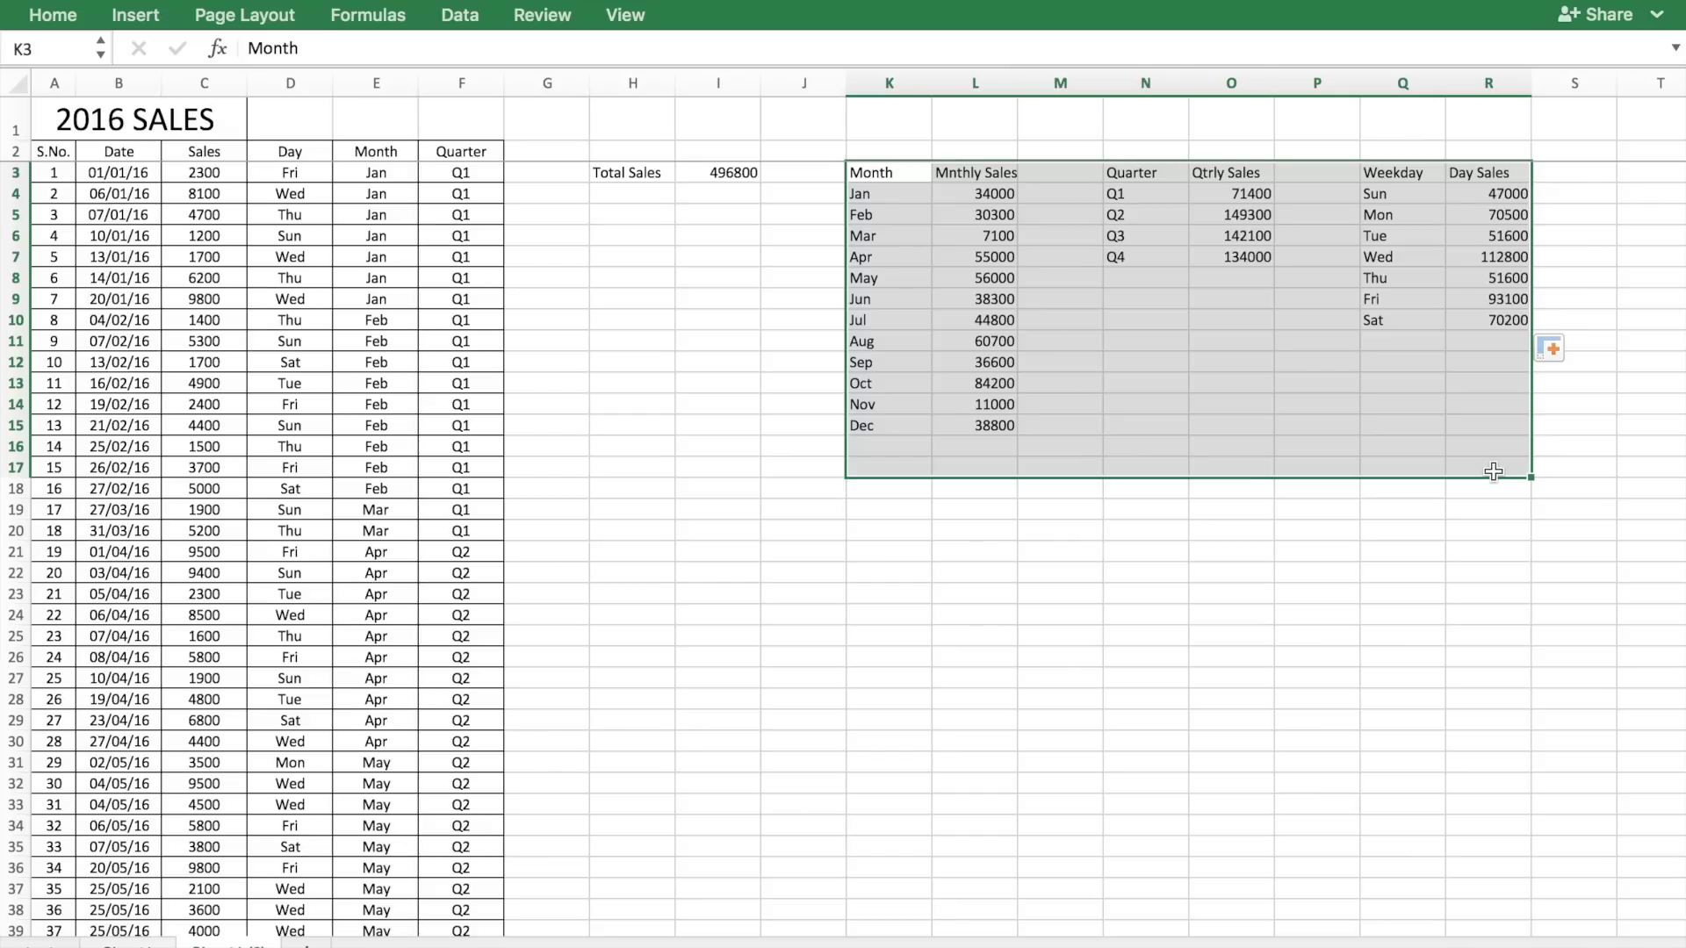
click(1656, 15)
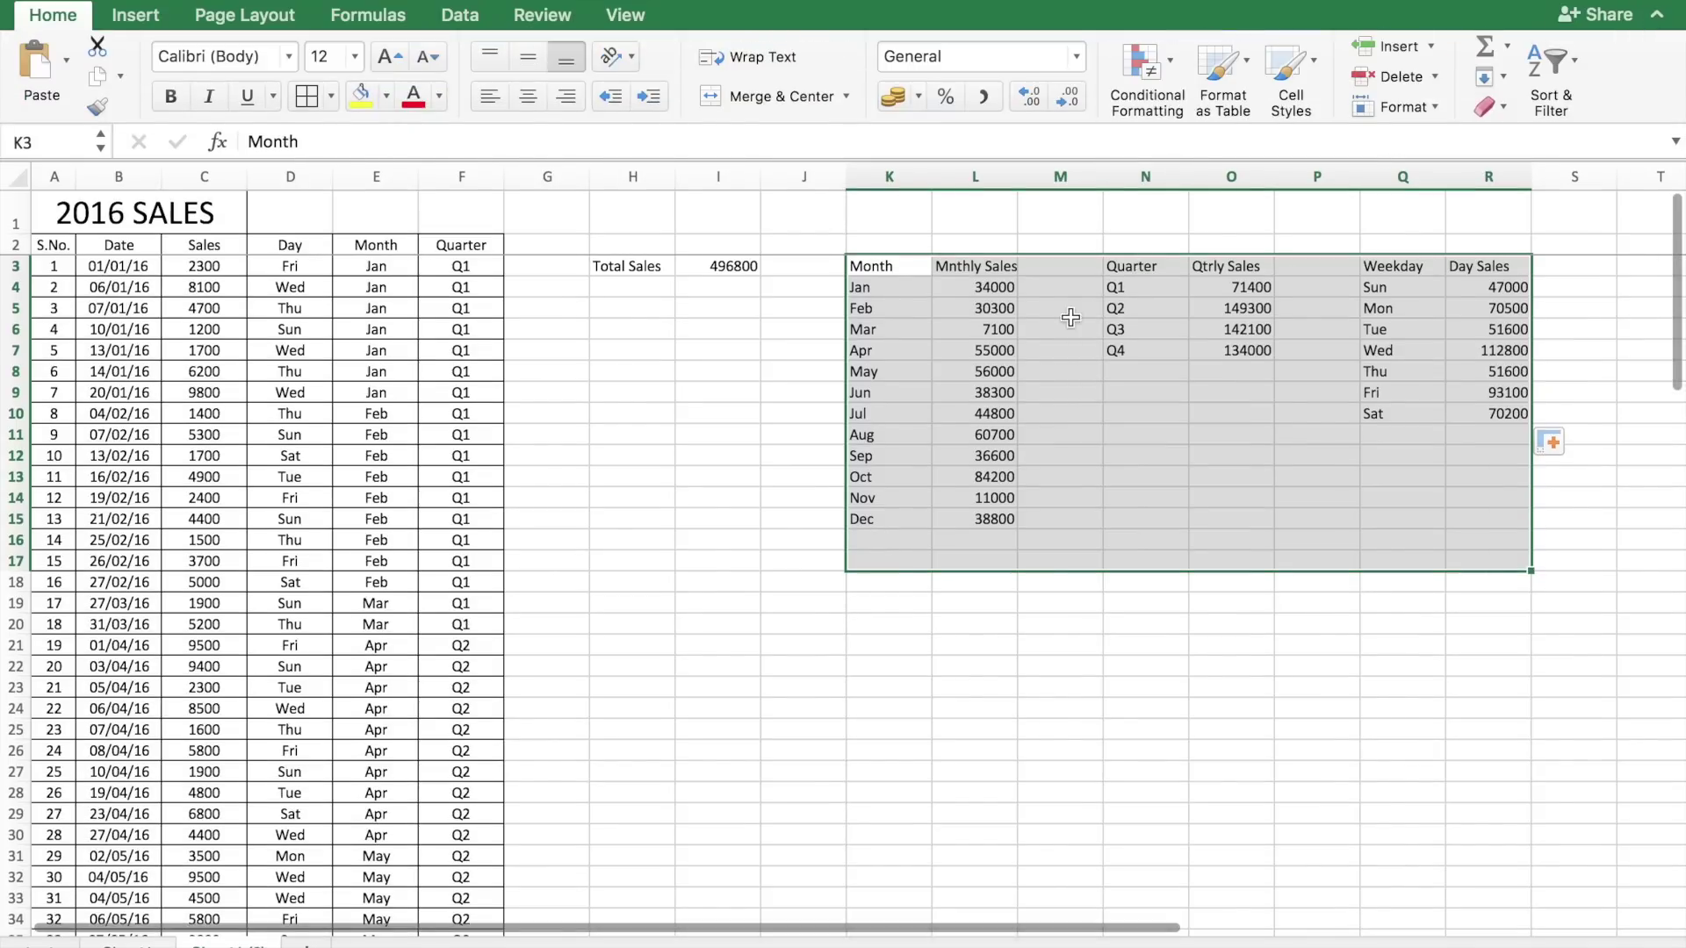
Insert a clustered column chart of the Month and Mnthly Sales data, positioned below the table
drag(876, 266, 948, 525)
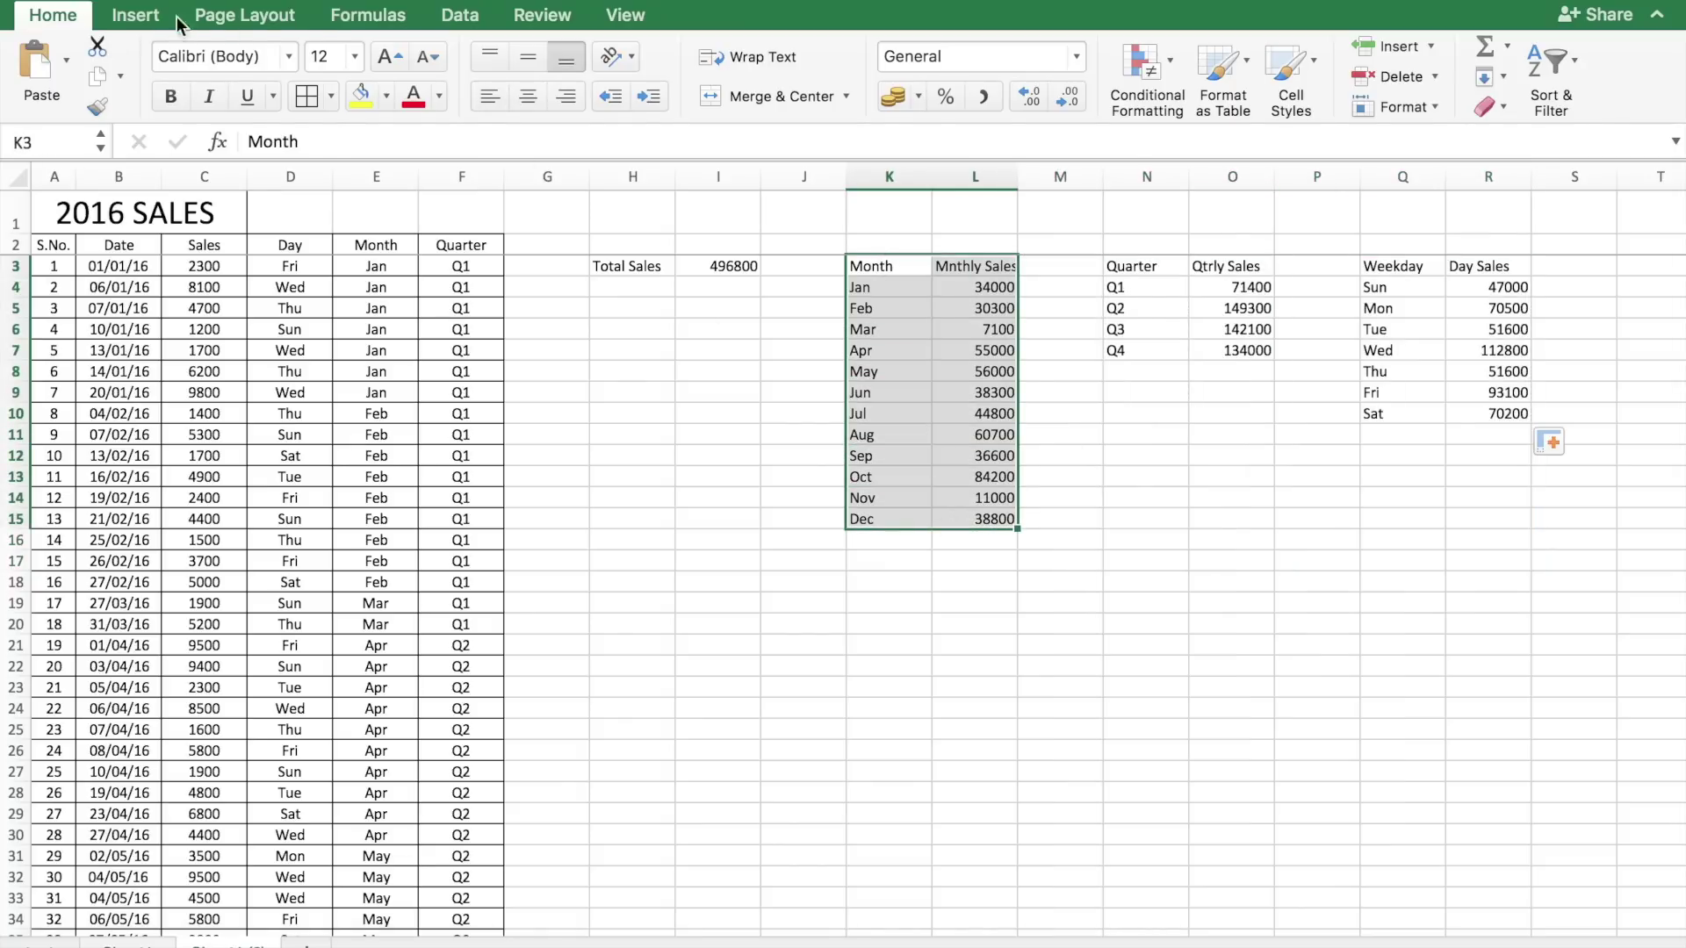
click(136, 15)
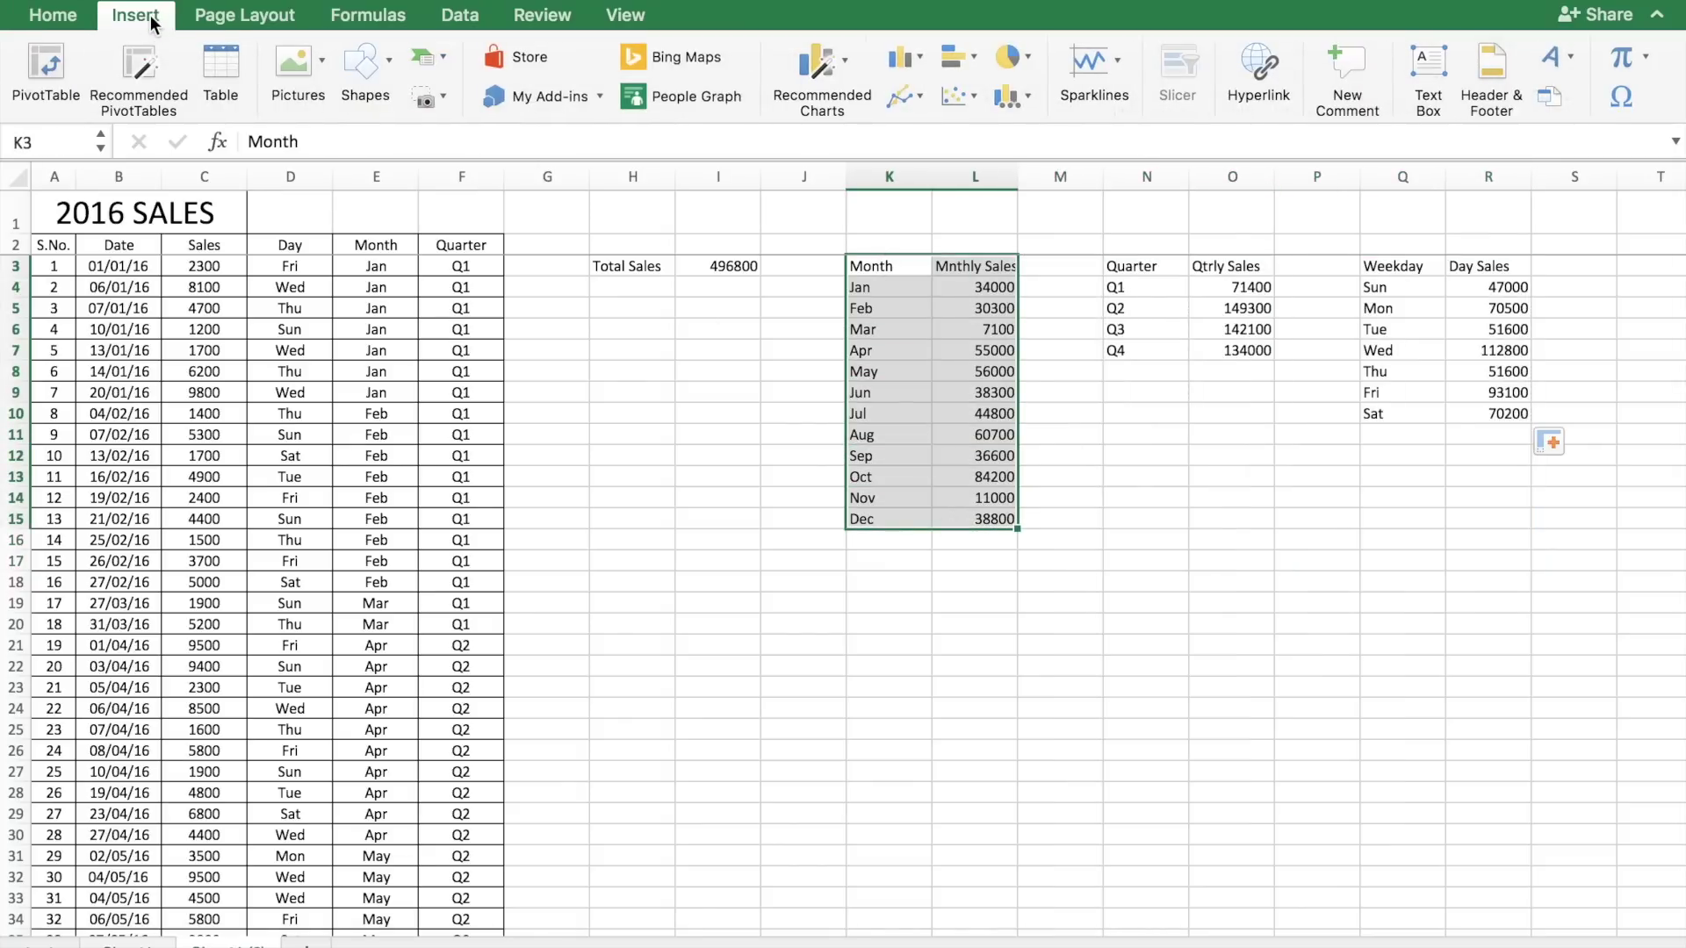
click(846, 63)
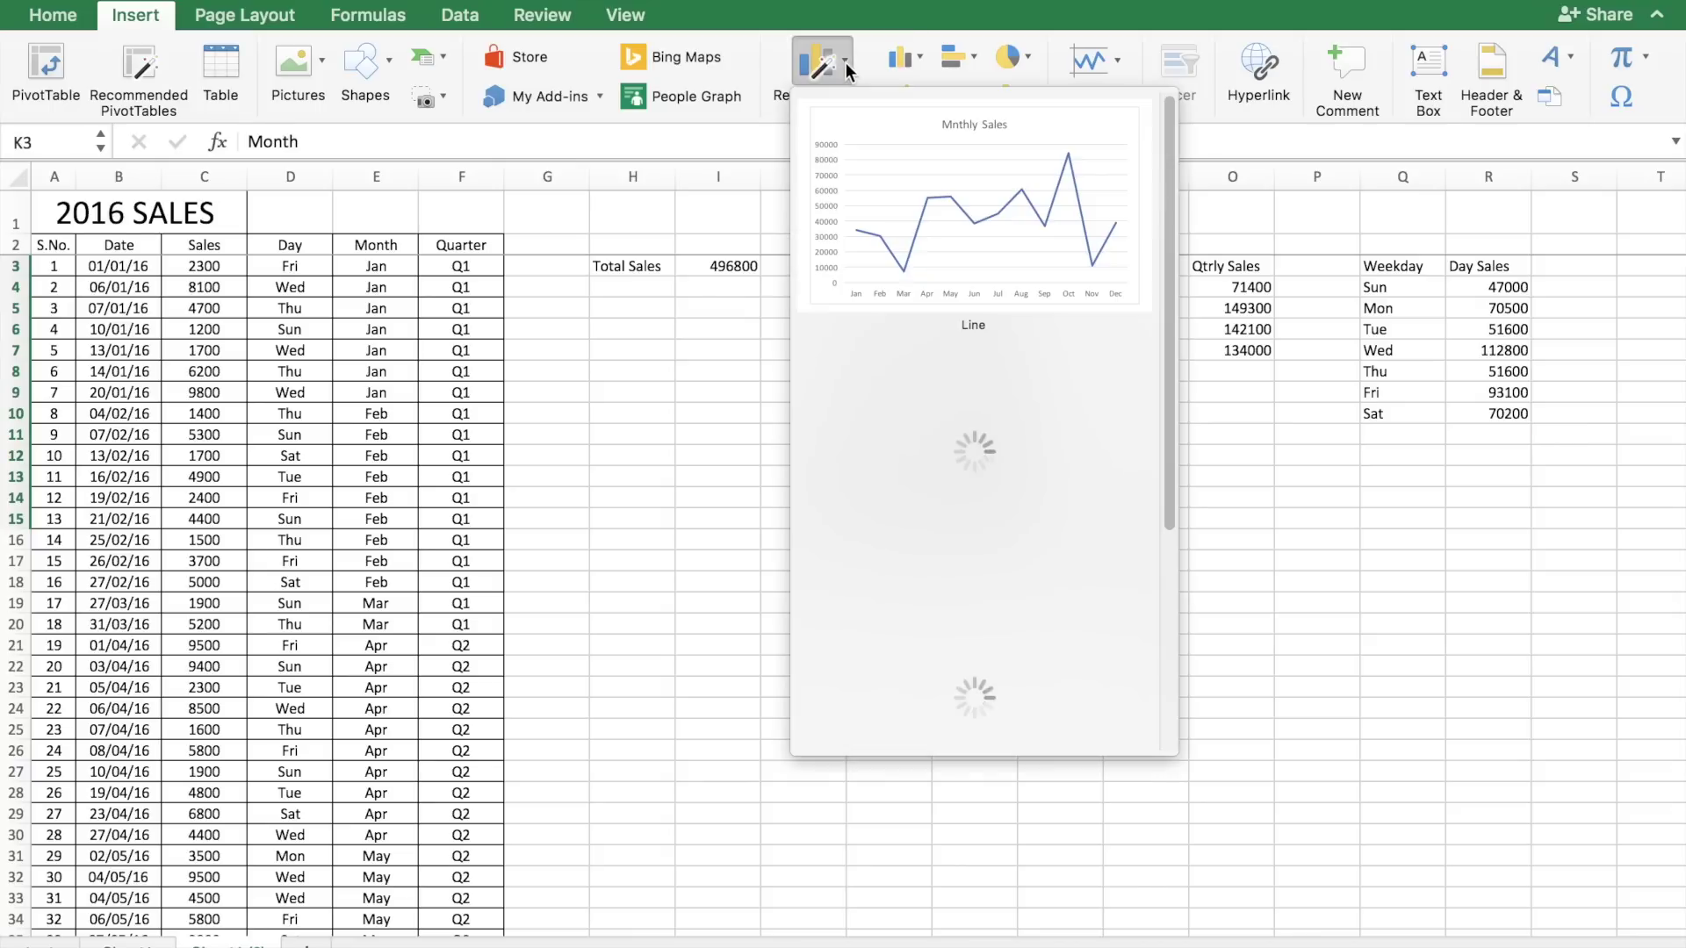
click(929, 420)
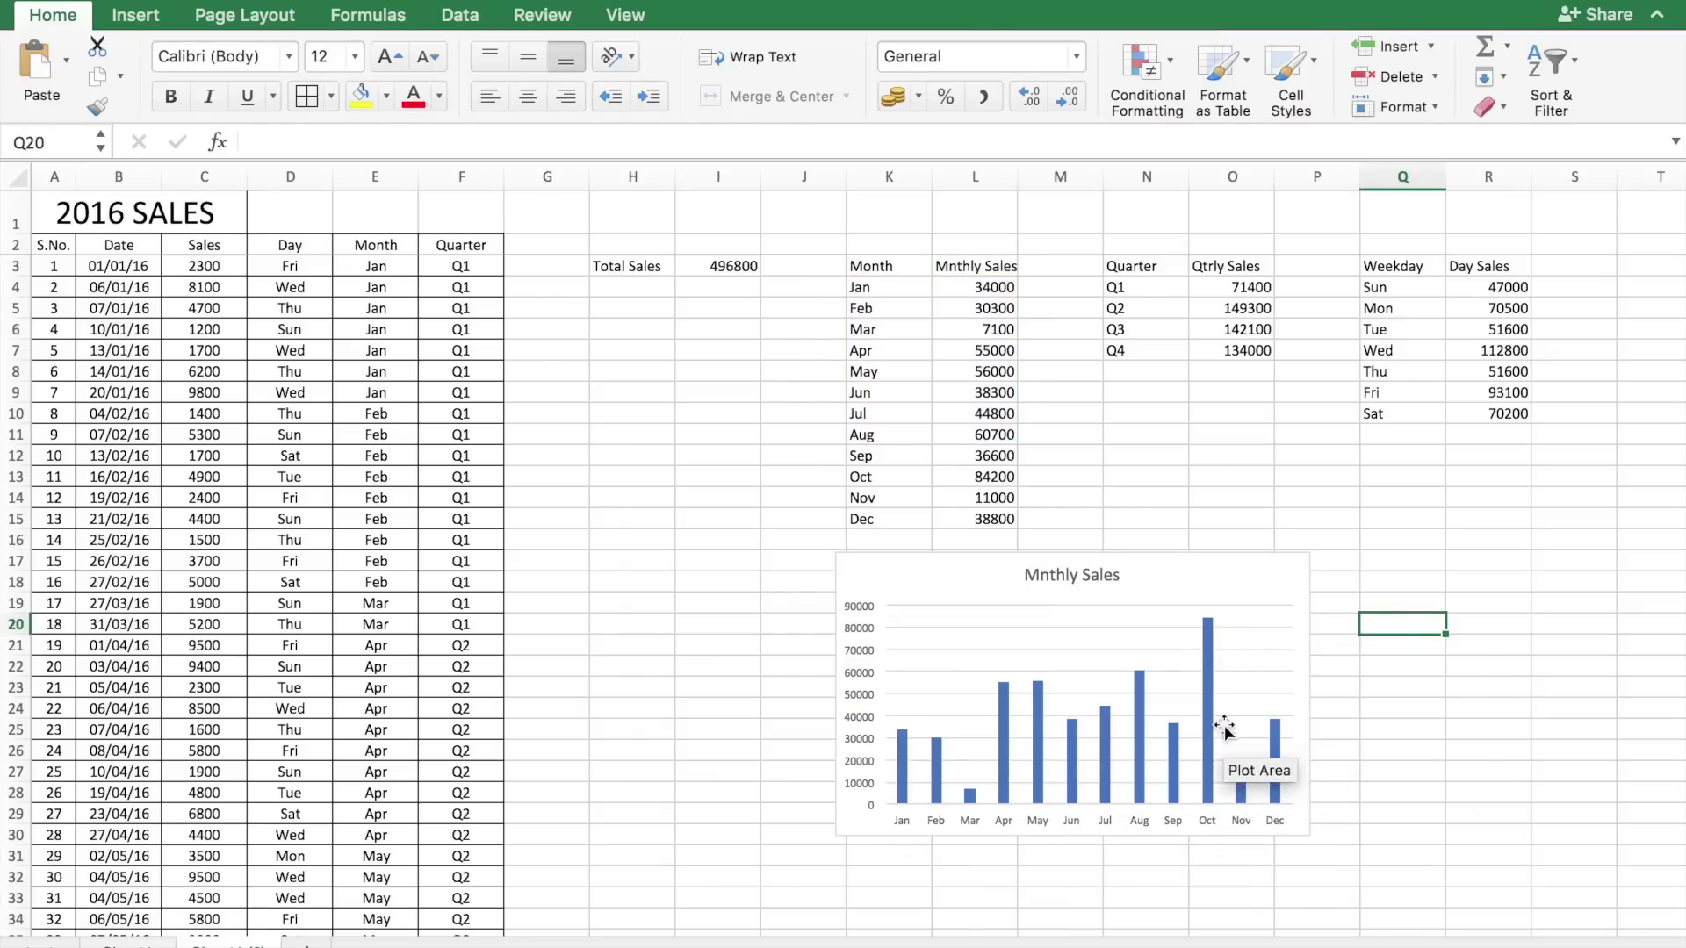
mouse_move(1208, 698)
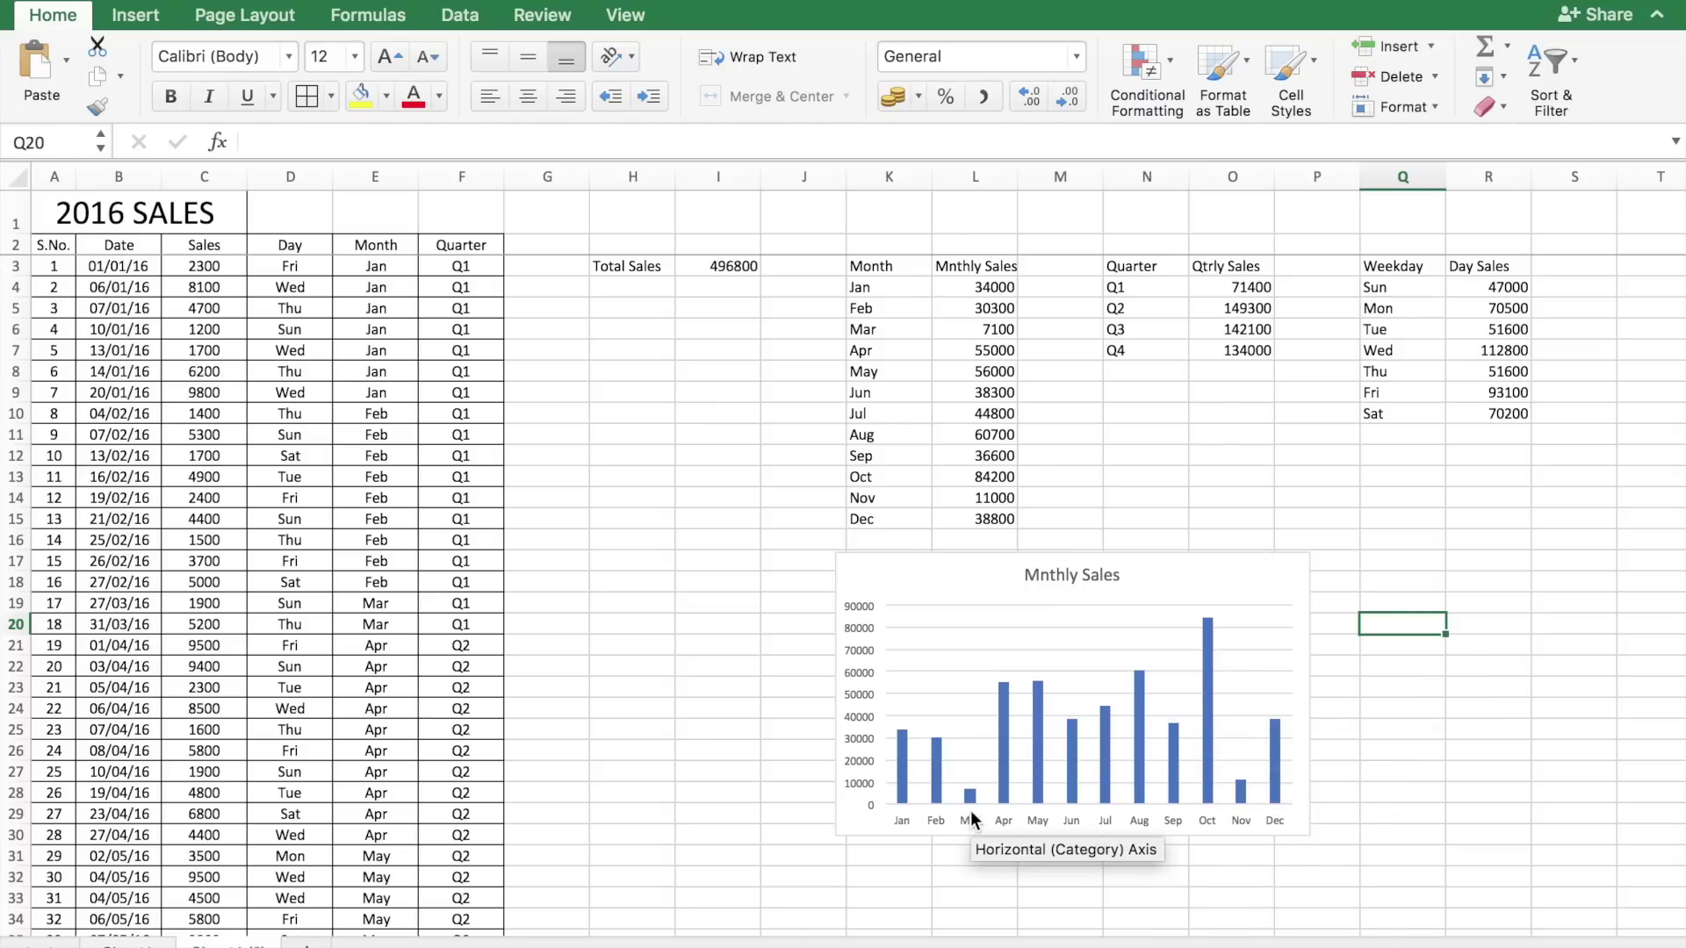
drag(971, 794, 978, 800)
click(1080, 512)
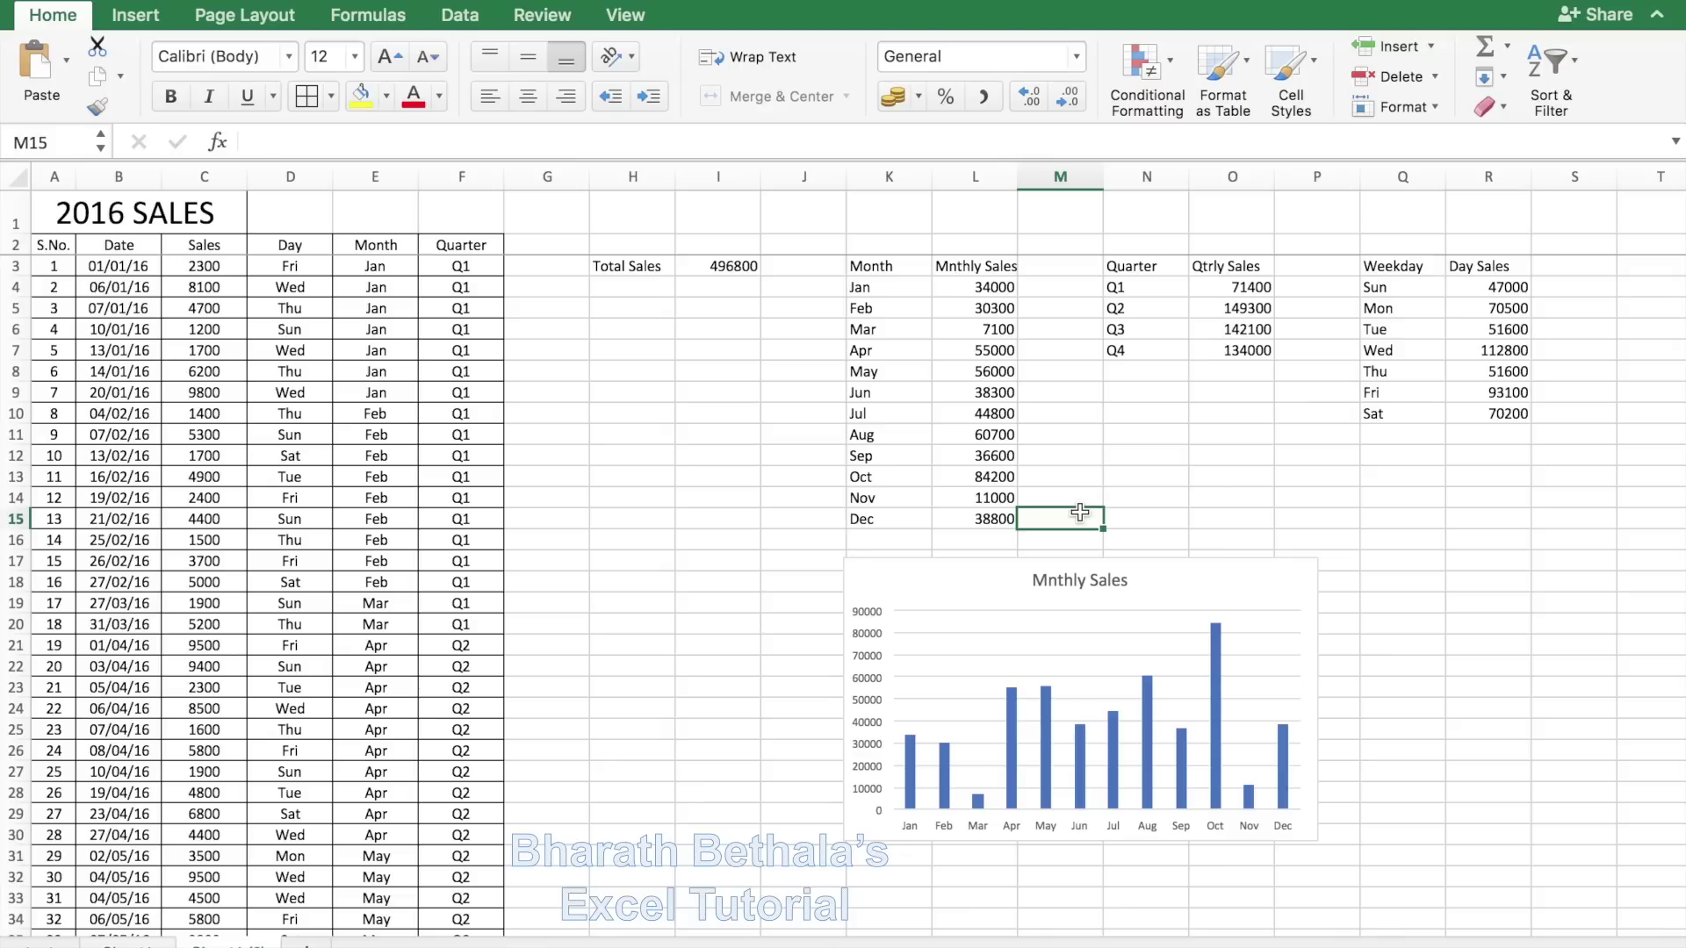
Insert a 3-D pie of monthly sales styled with month labels and percentages, placed beside the column chart
drag(870, 266, 984, 524)
click(145, 19)
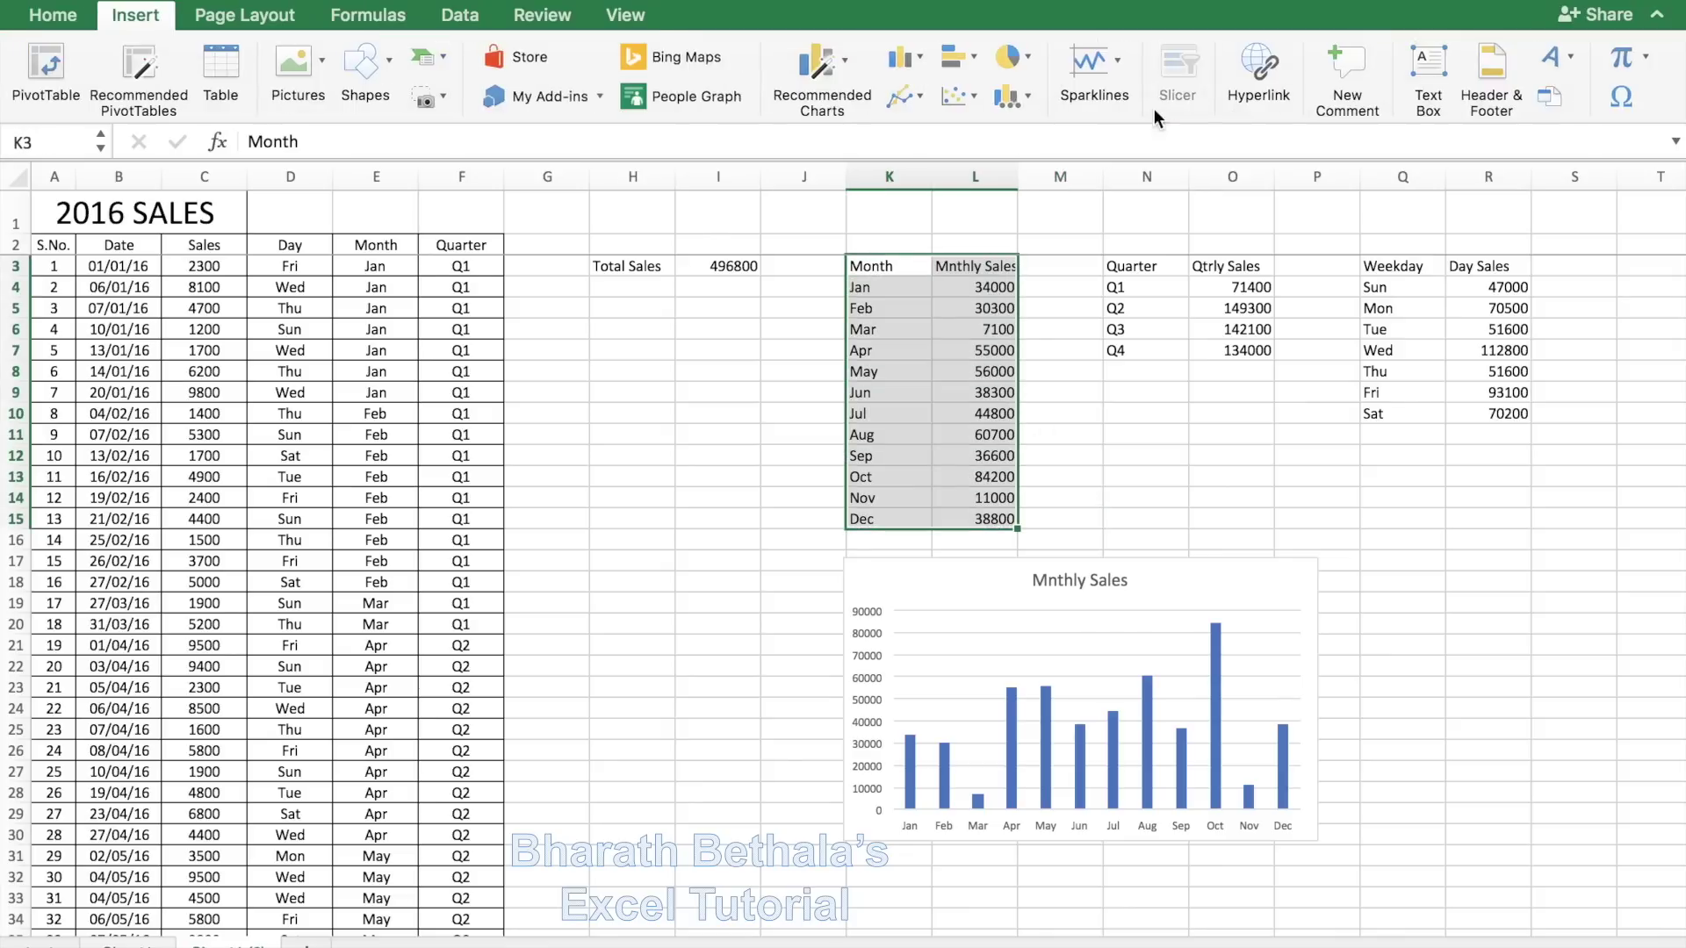
click(1025, 51)
click(1061, 299)
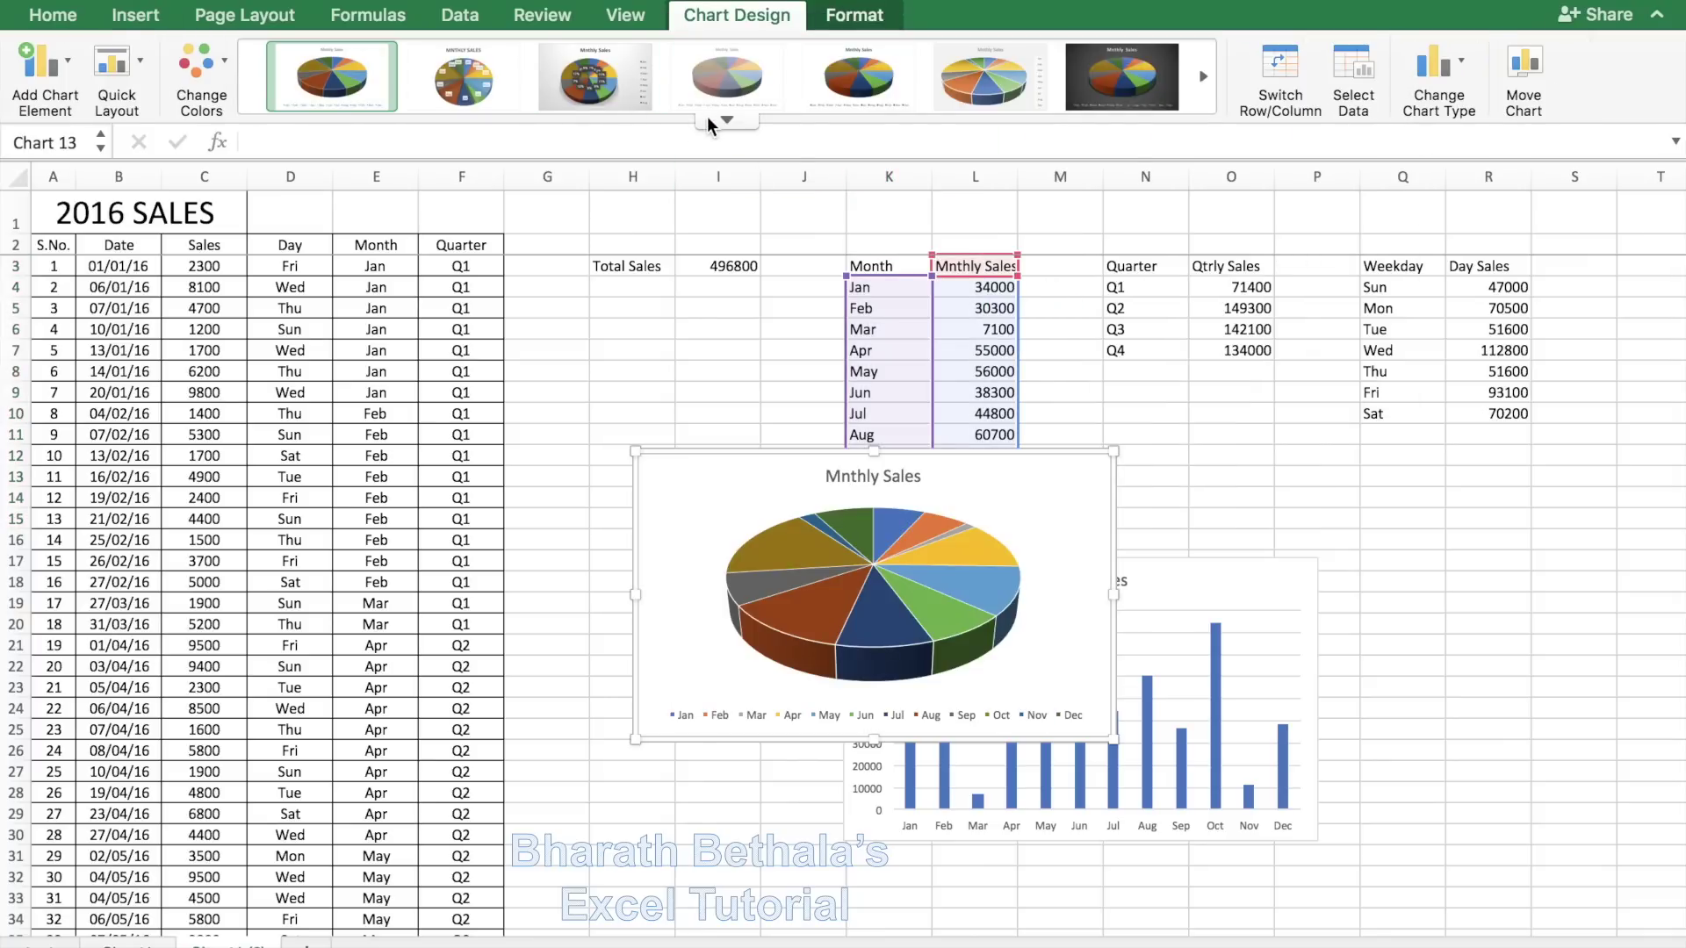
click(709, 116)
click(1025, 353)
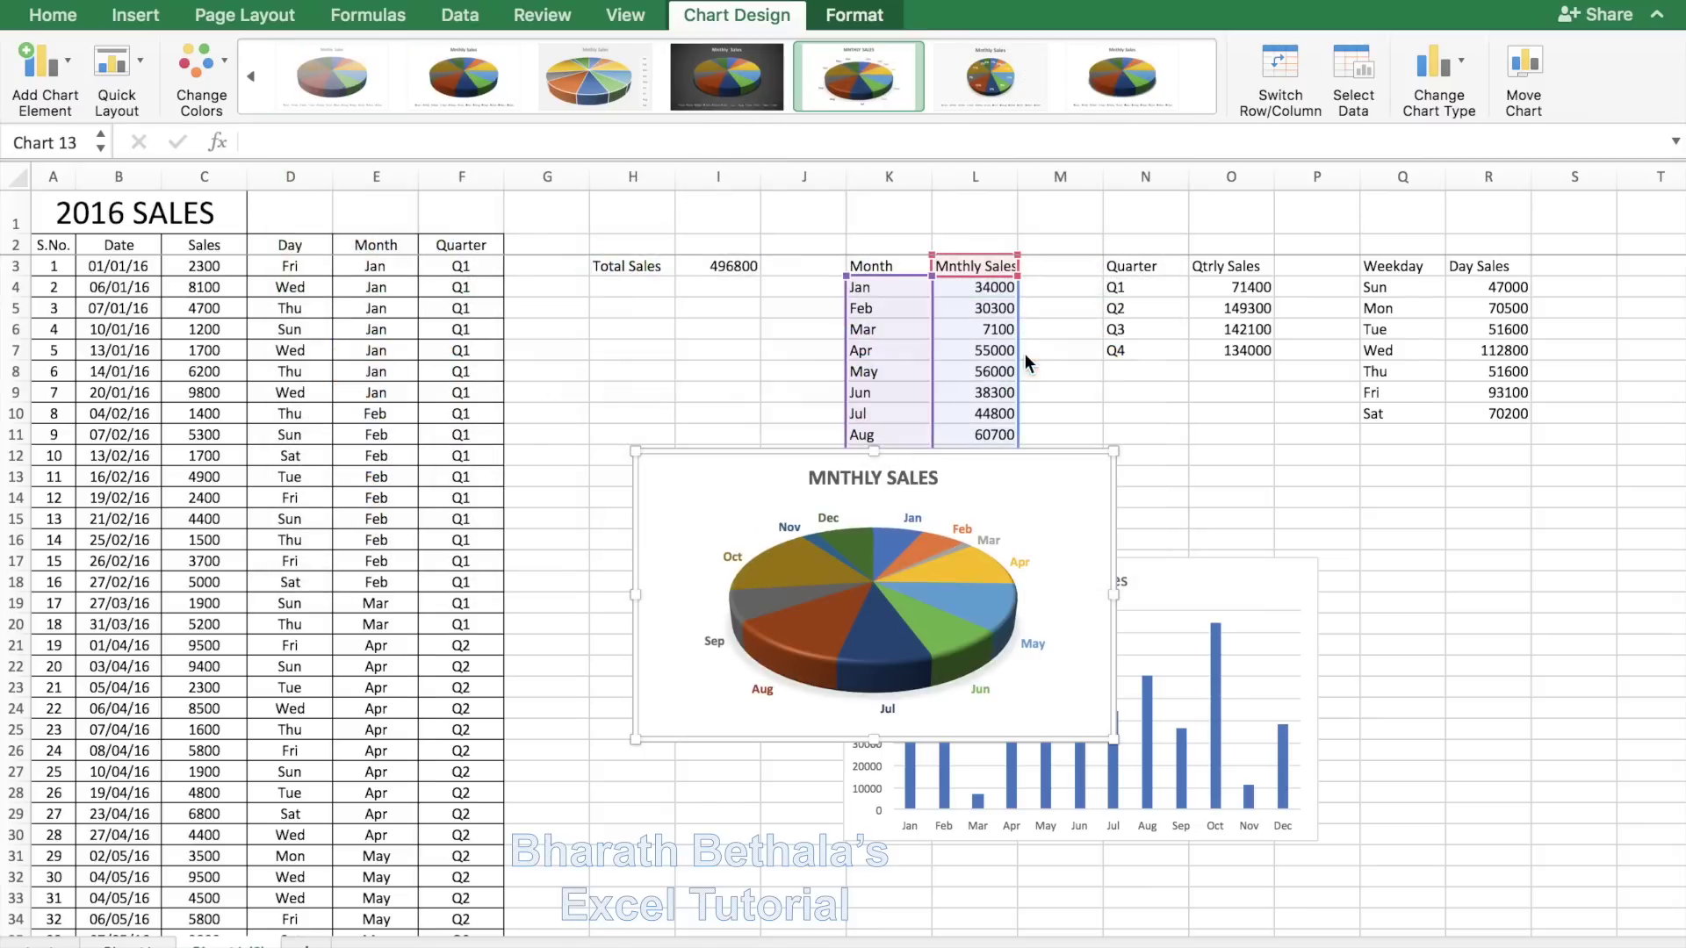
drag(714, 483, 1411, 594)
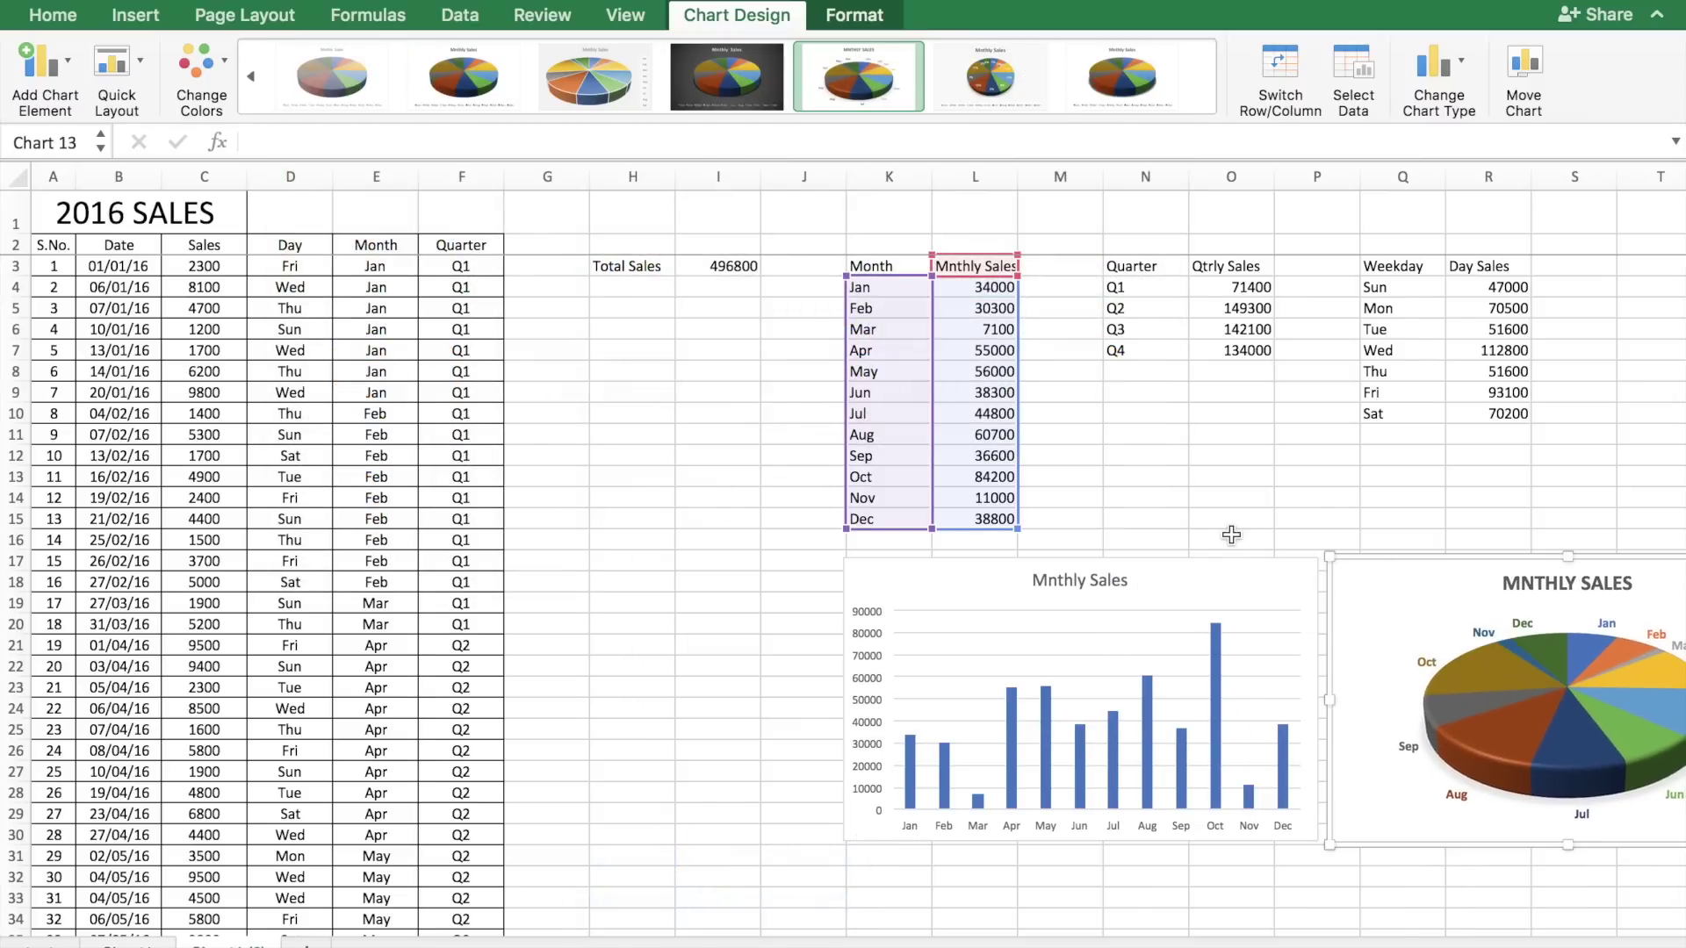
key(Escape)
scroll(1242, 790, right, 3)
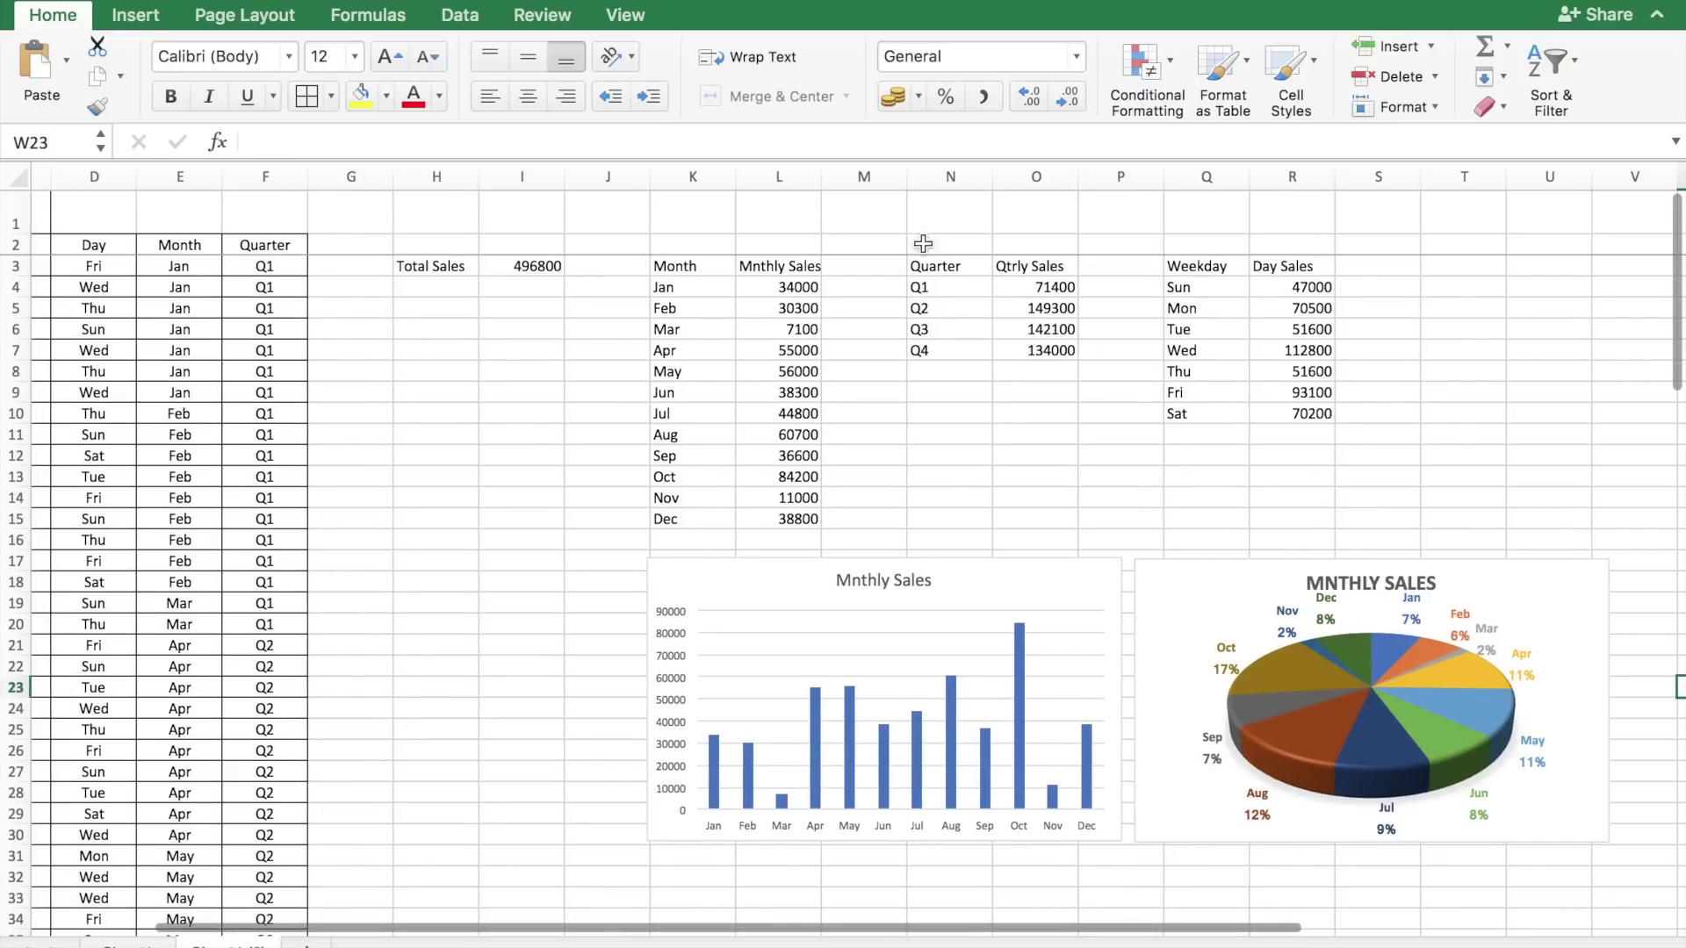
Insert a clustered column chart of the Quarter and Qtrly Sales data and move it down
drag(922, 261, 1010, 351)
click(135, 15)
click(841, 66)
click(1008, 258)
drag(981, 486, 1050, 879)
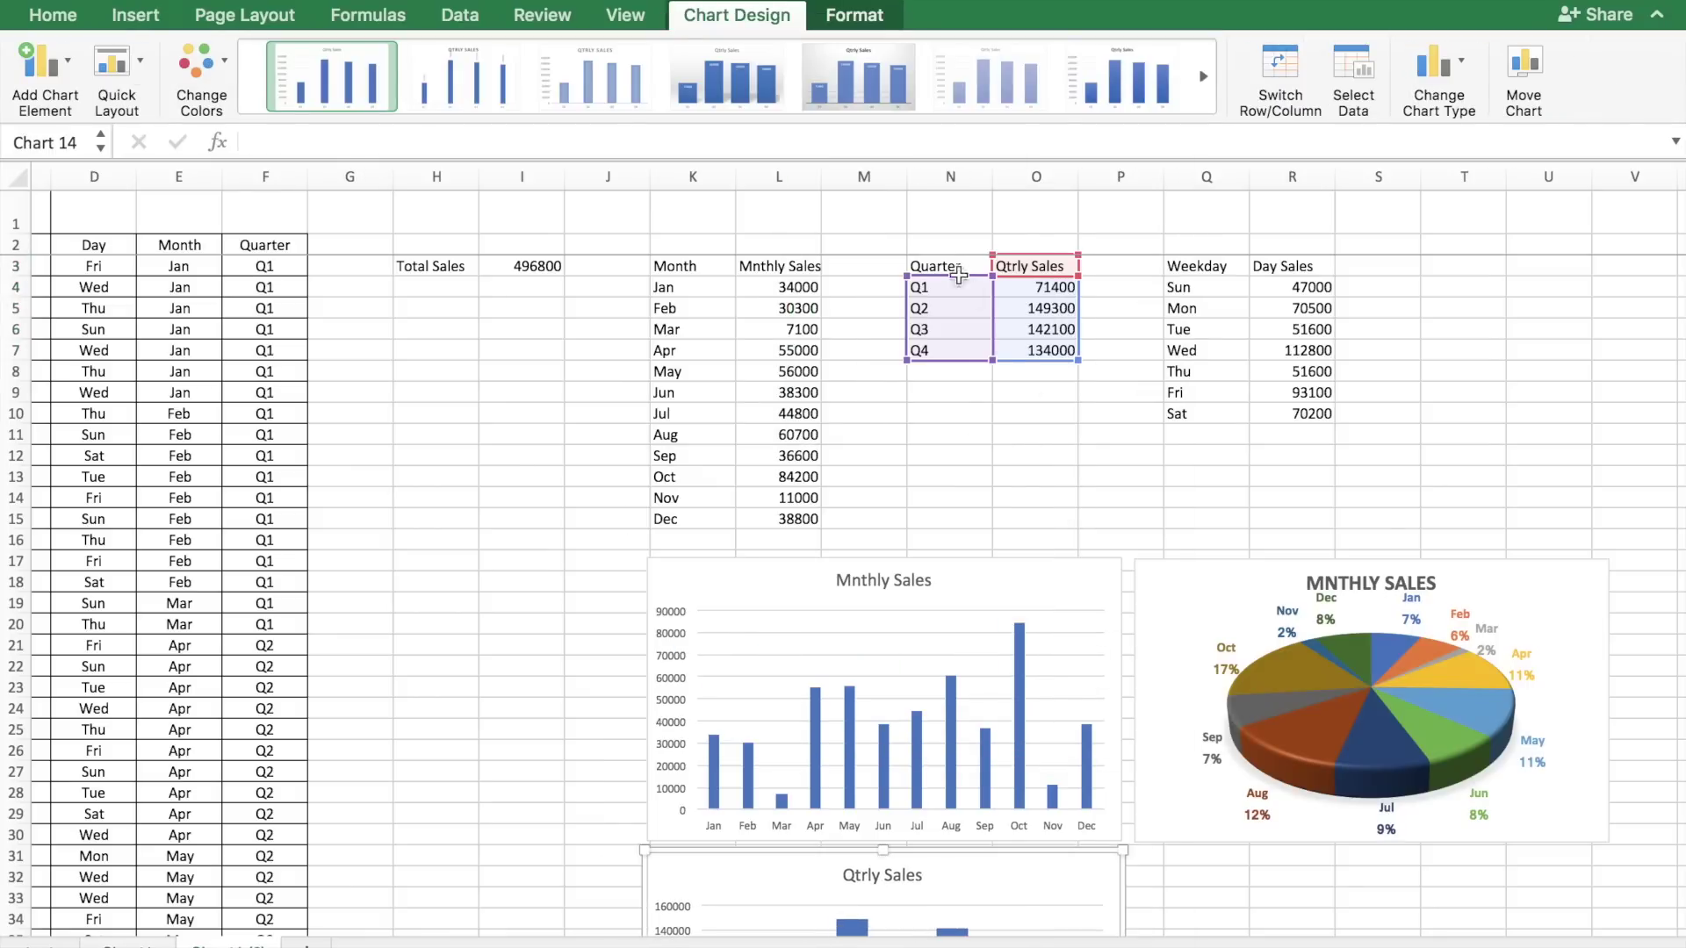
Add a 3-D pie of quarterly sales with quarter labels and percentages, placed below the monthly pie
drag(922, 263, 1036, 351)
click(148, 27)
click(1019, 58)
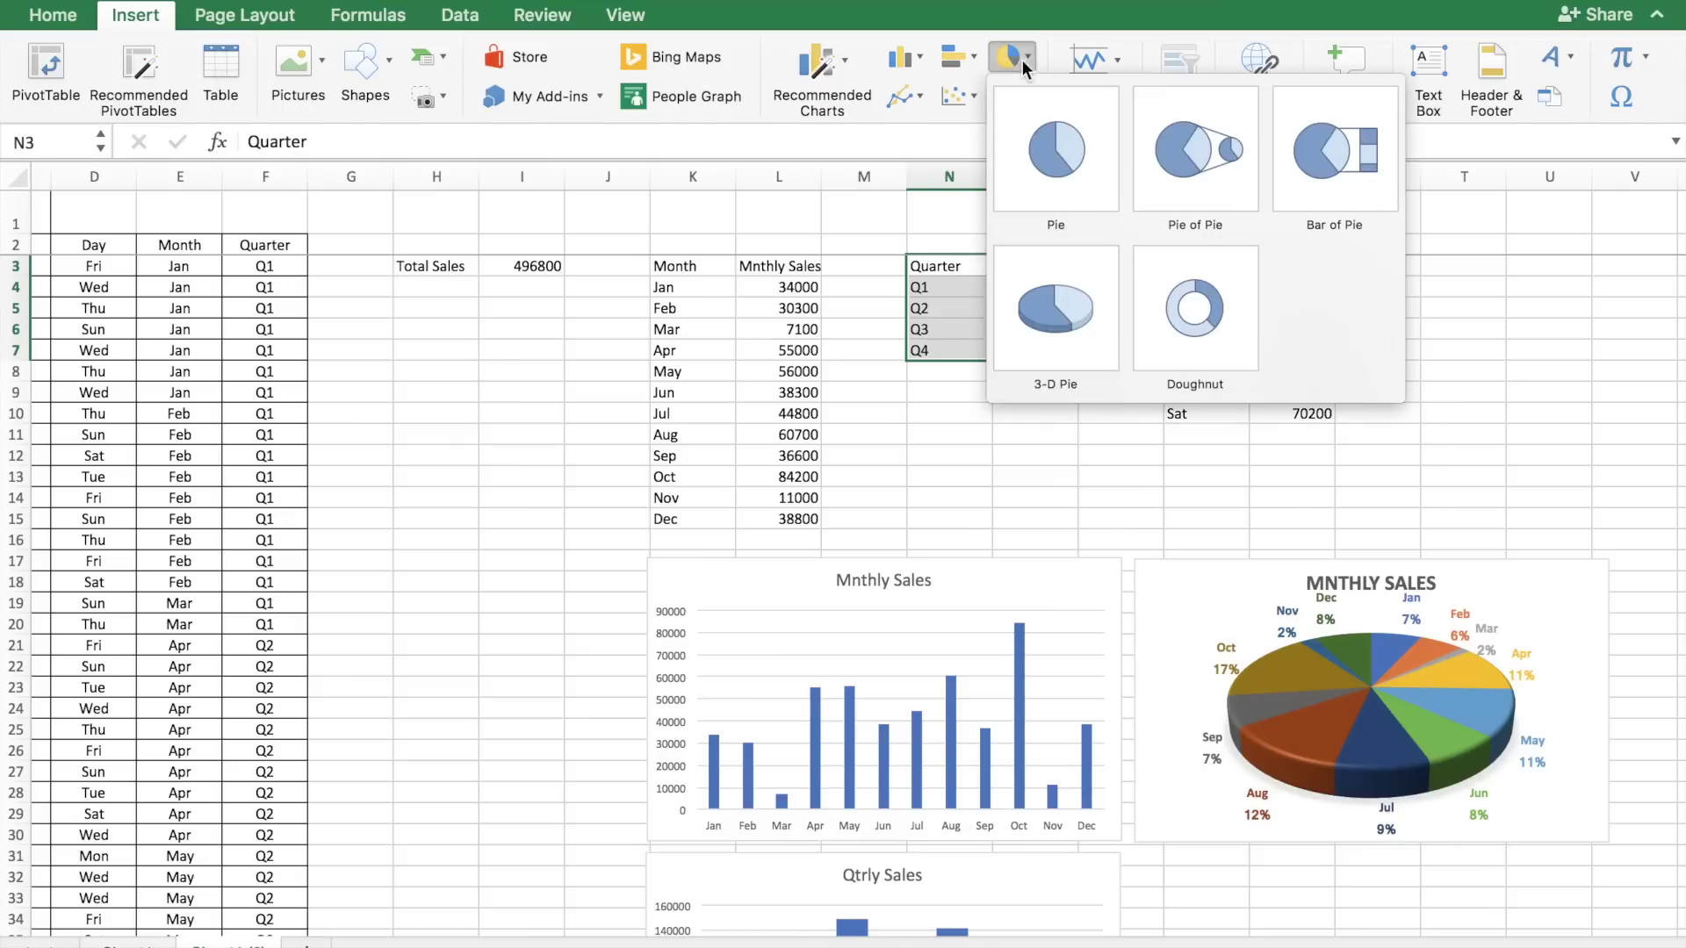
click(1057, 316)
click(726, 119)
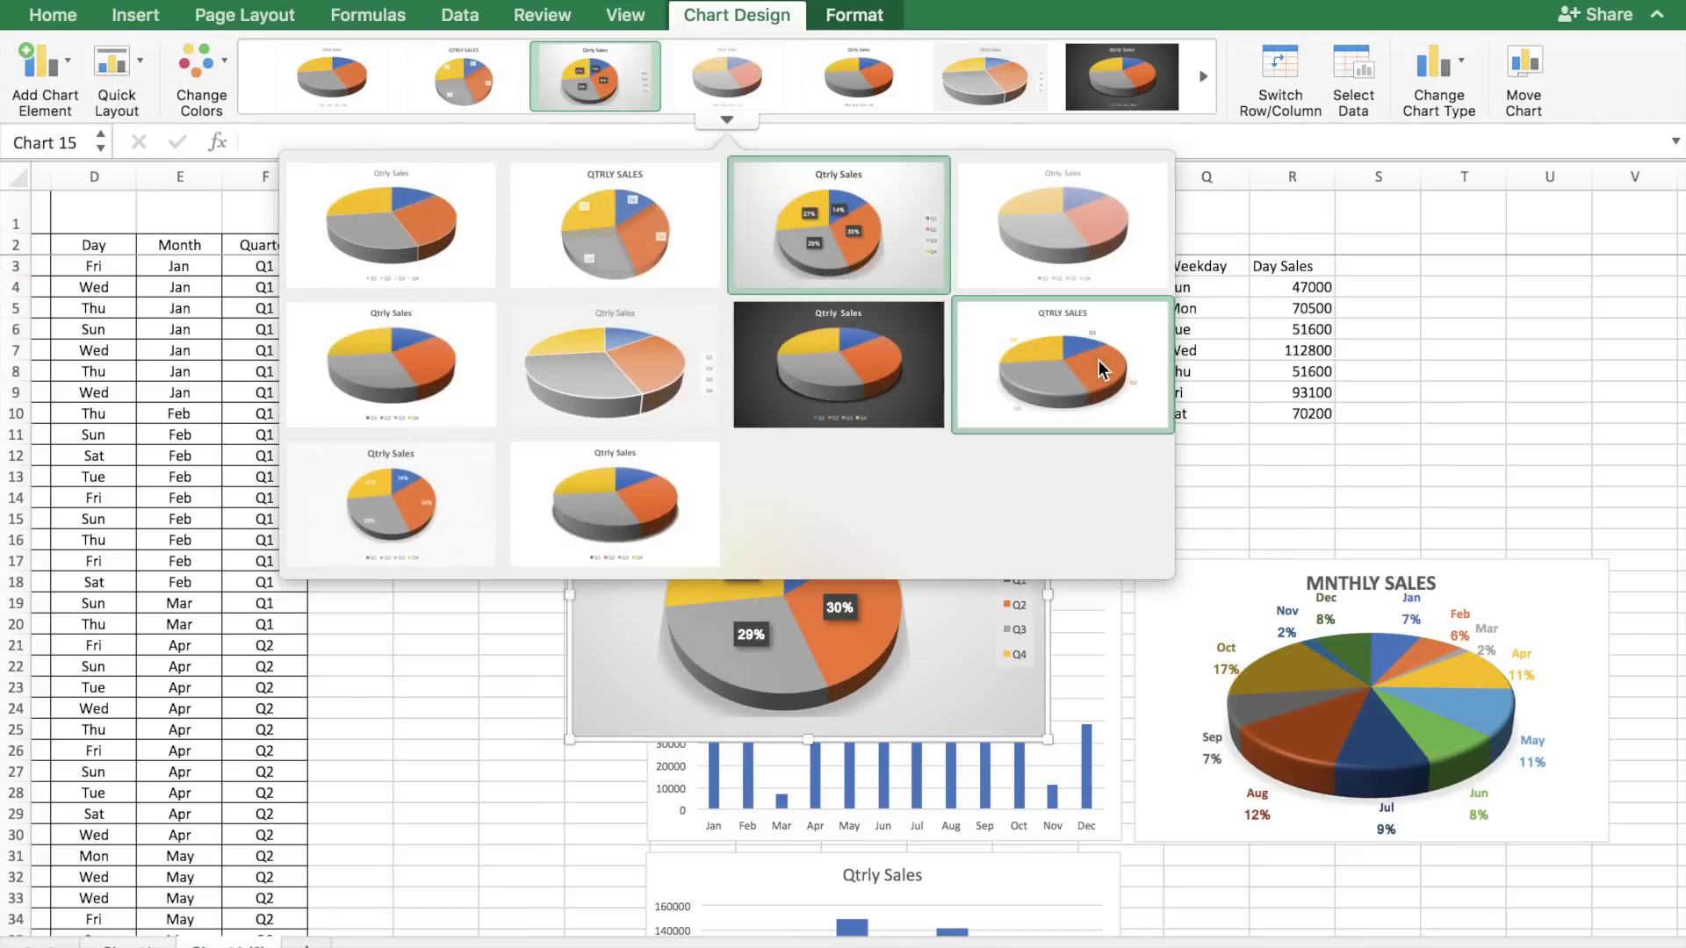
click(1084, 365)
drag(932, 552, 1499, 929)
scroll(1190, 381, up, 1)
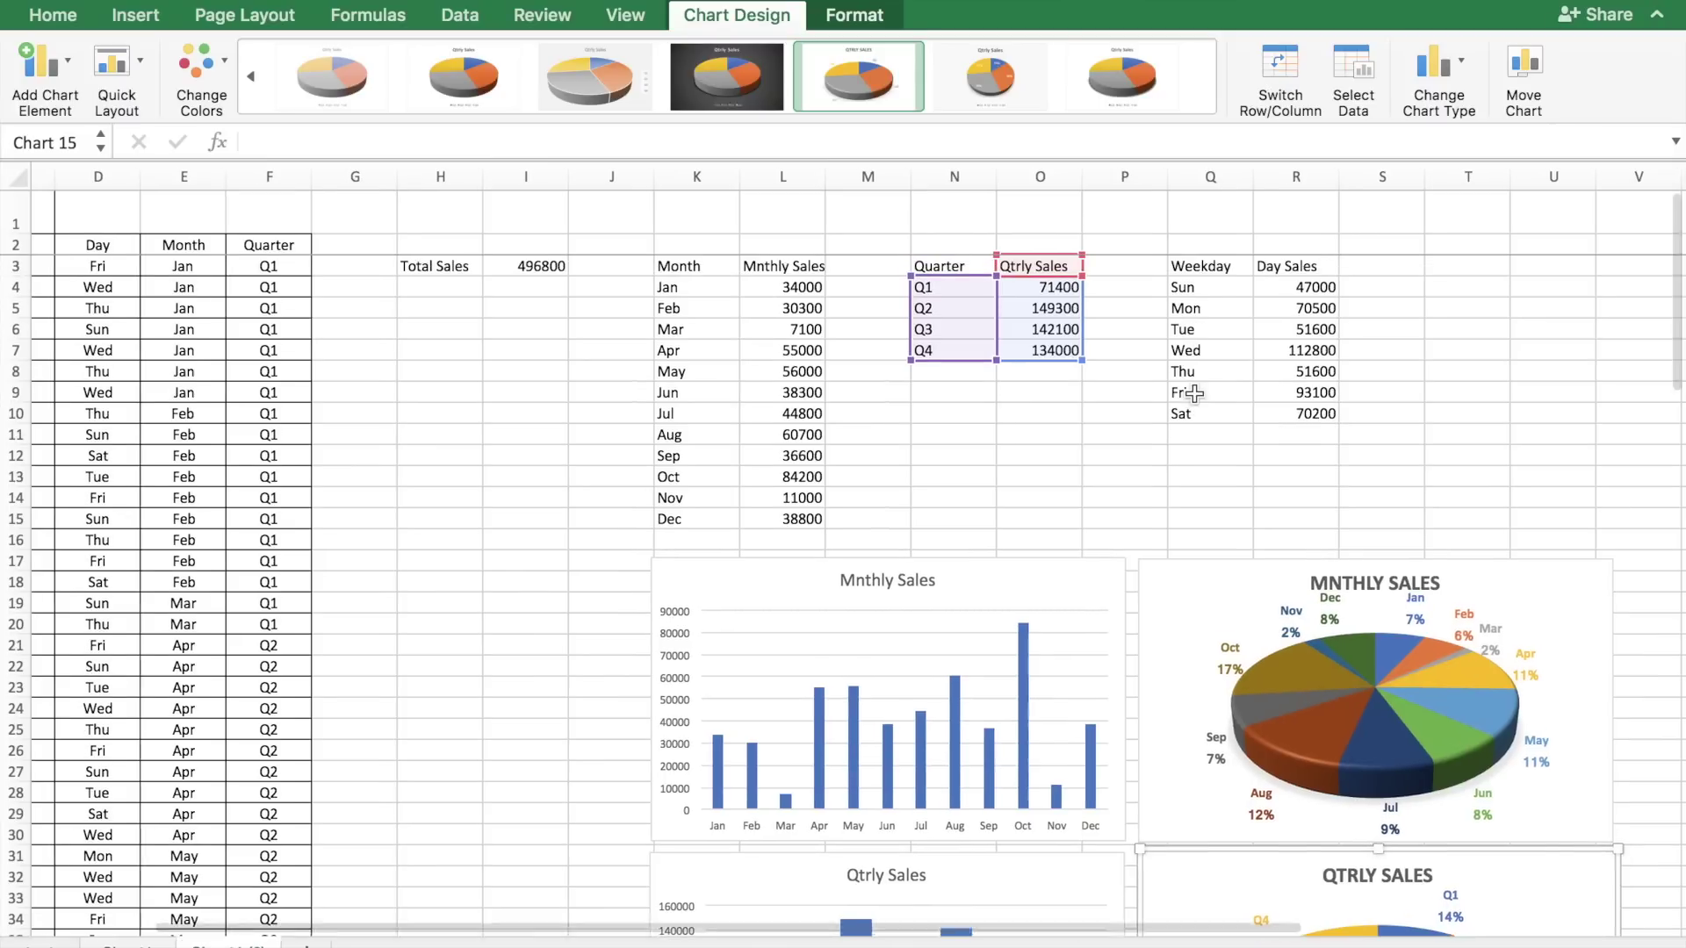
Insert a column chart of the Weekday and Day Sales data and drag it below the quarterly charts
drag(1247, 265, 1314, 413)
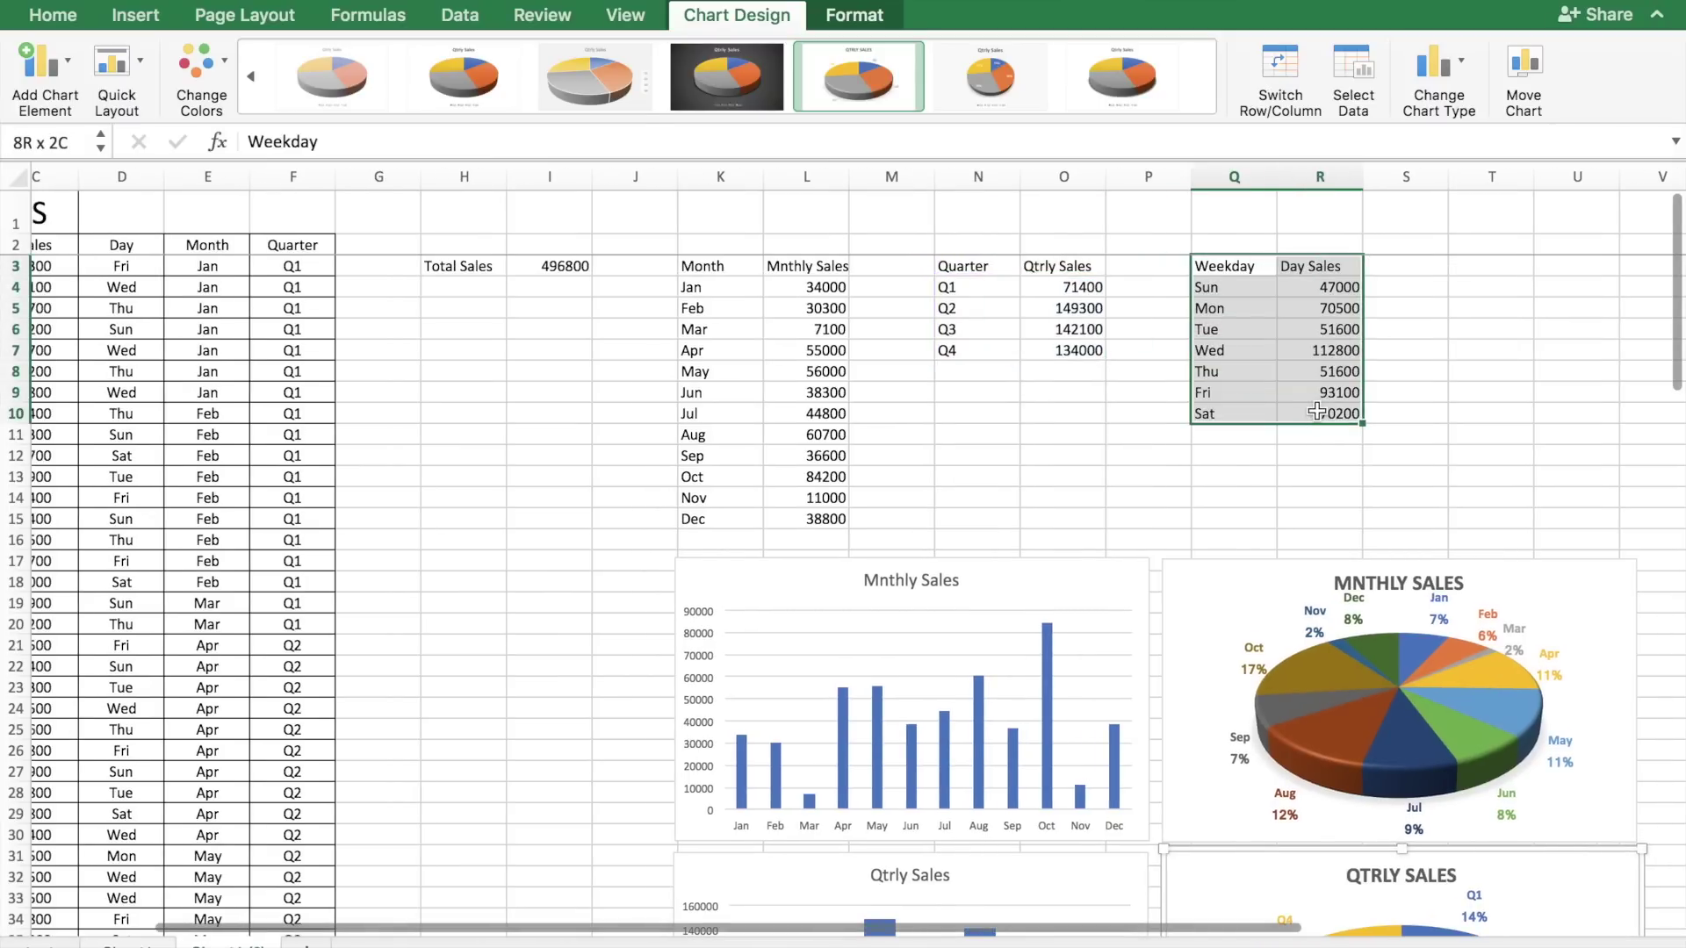
click(143, 25)
click(820, 56)
click(870, 180)
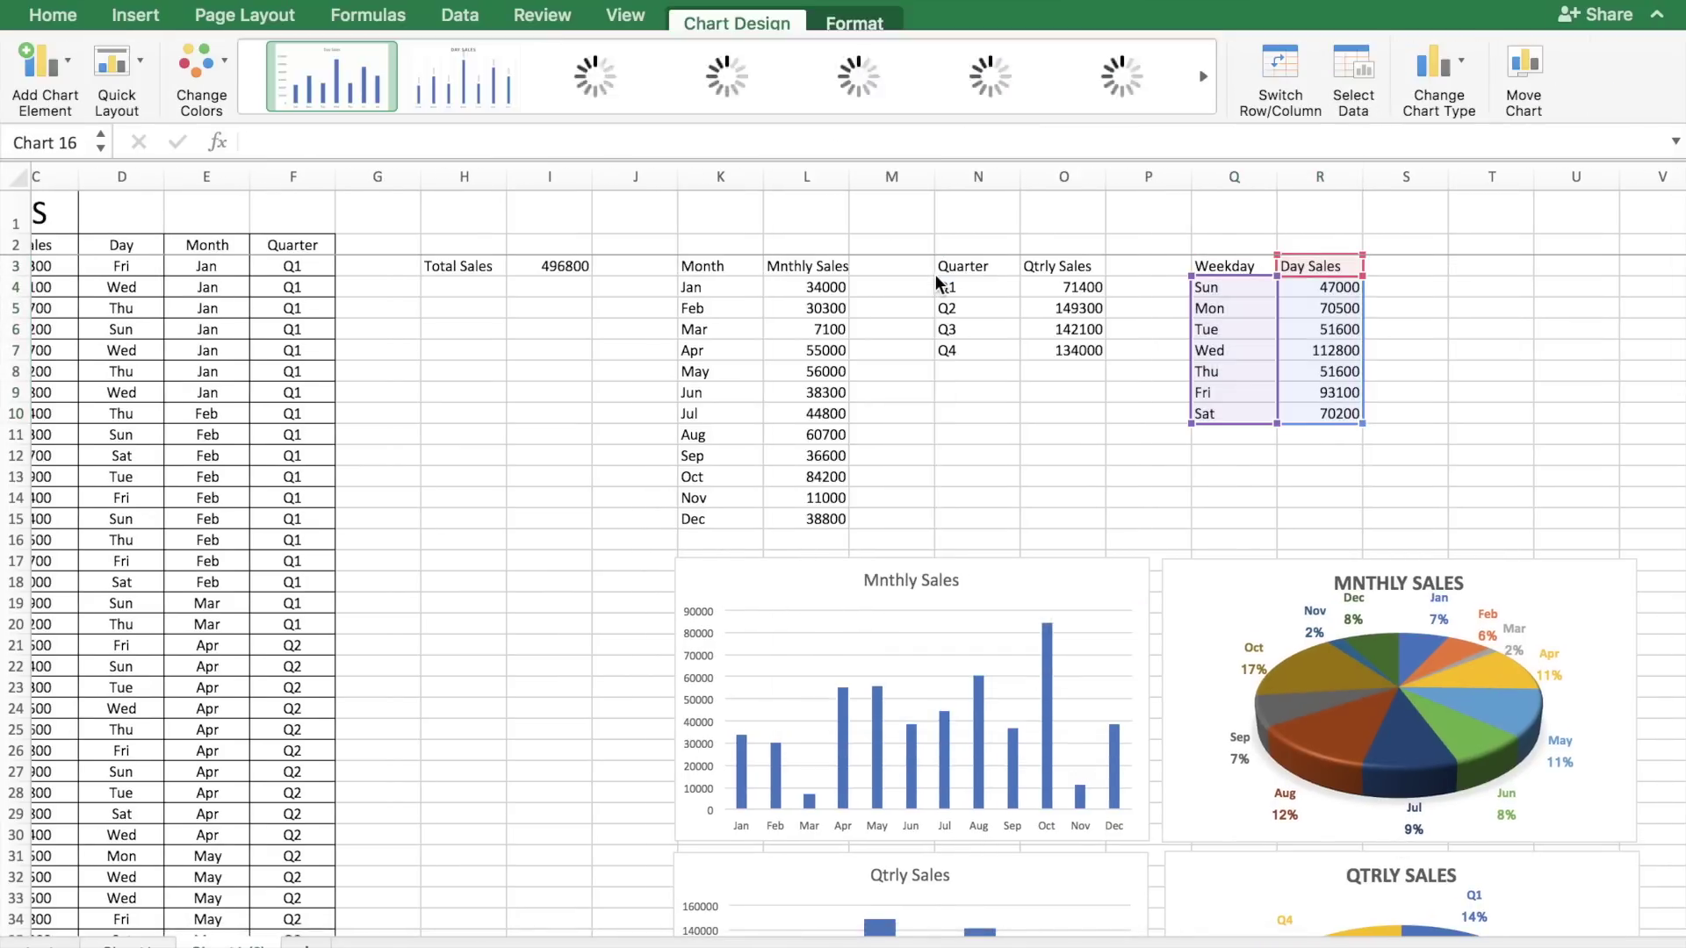
scroll(929, 331, down, 5)
drag(929, 332, 1069, 693)
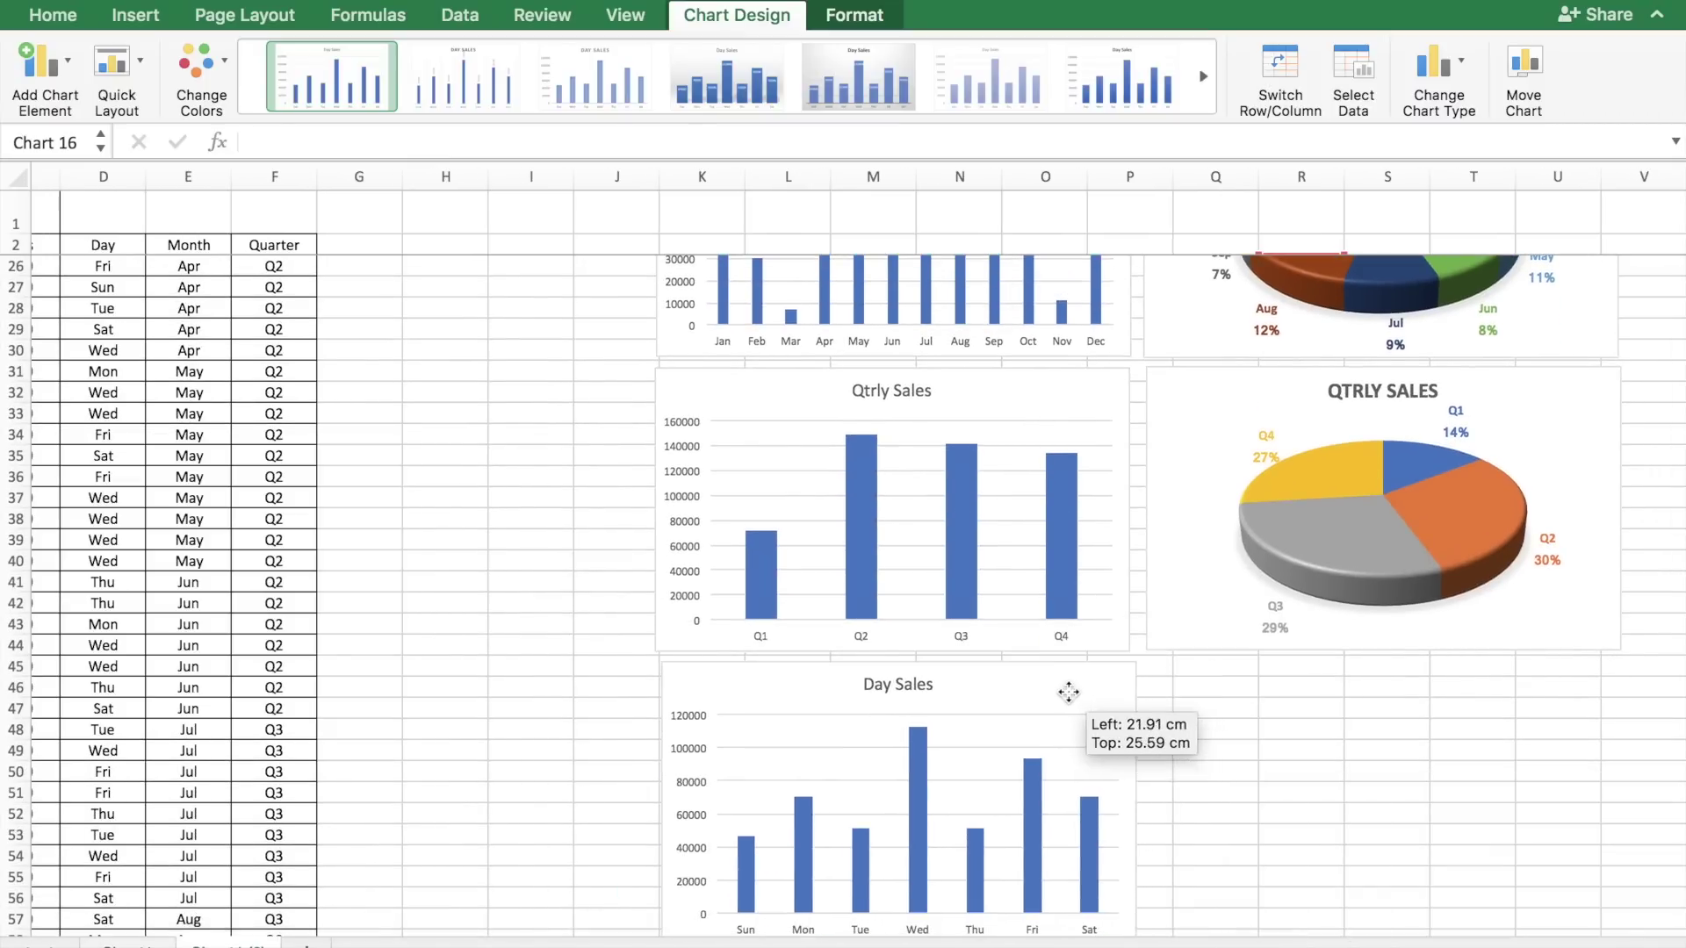
Add a 3-D pie of day sales with a labelled style, placed below the quarterly pie
key(super+z)
key(super+z)
click(123, 17)
click(1024, 64)
click(1014, 215)
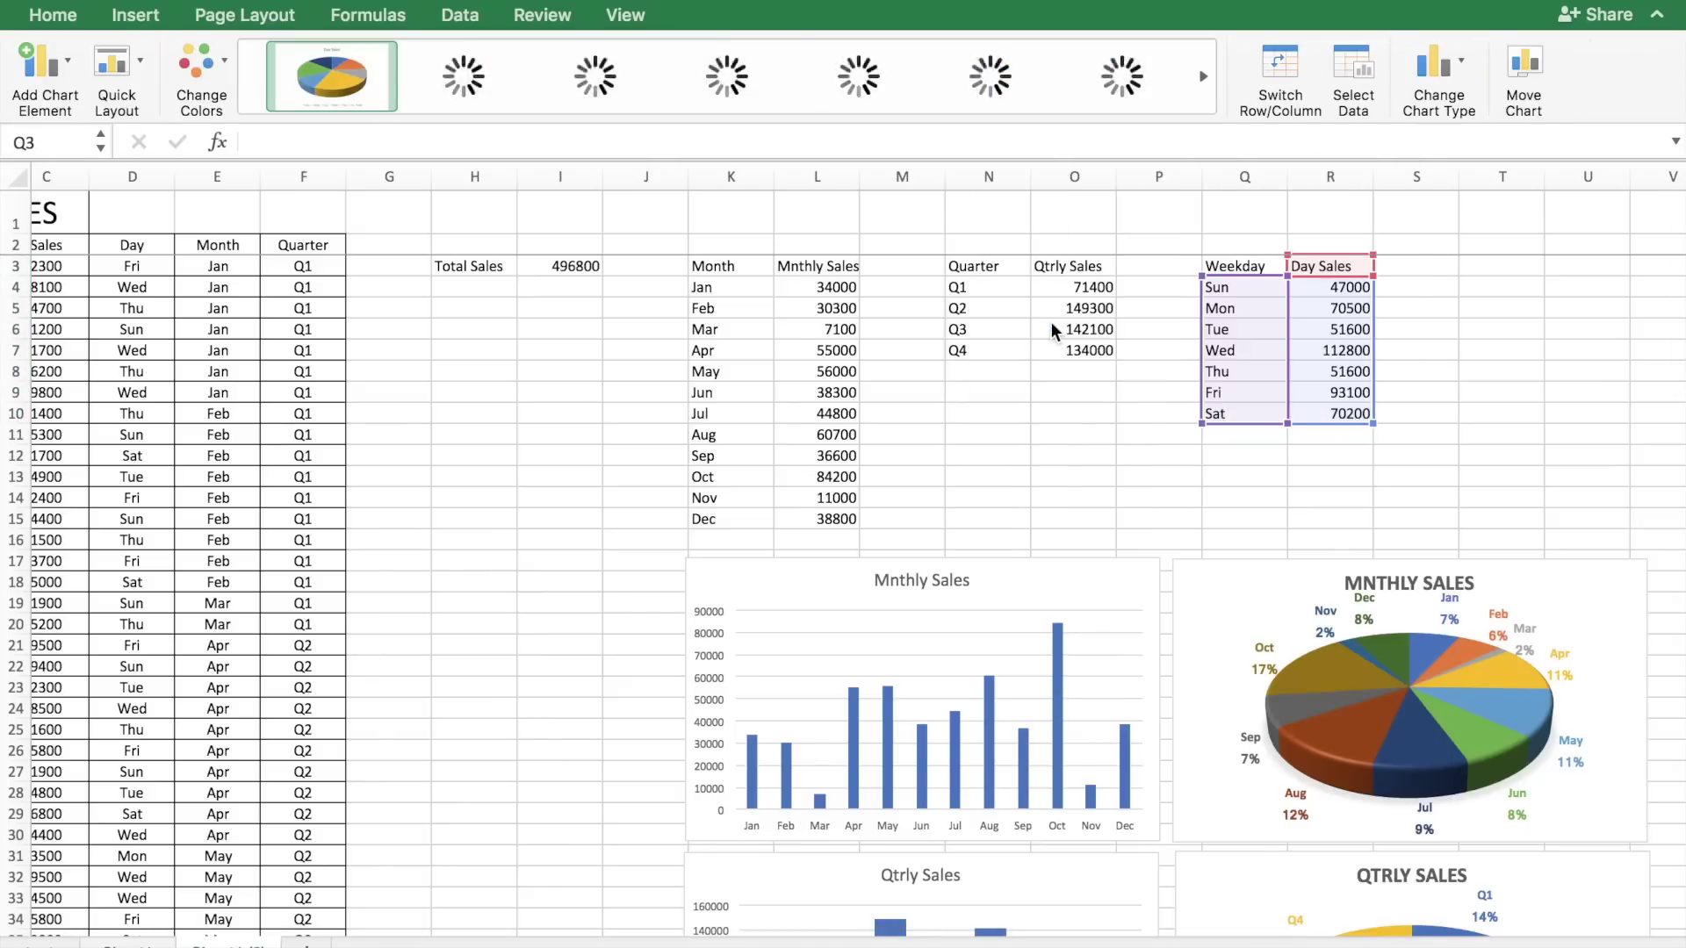
click(859, 76)
scroll(1052, 729, down, 3)
drag(478, 331, 985, 538)
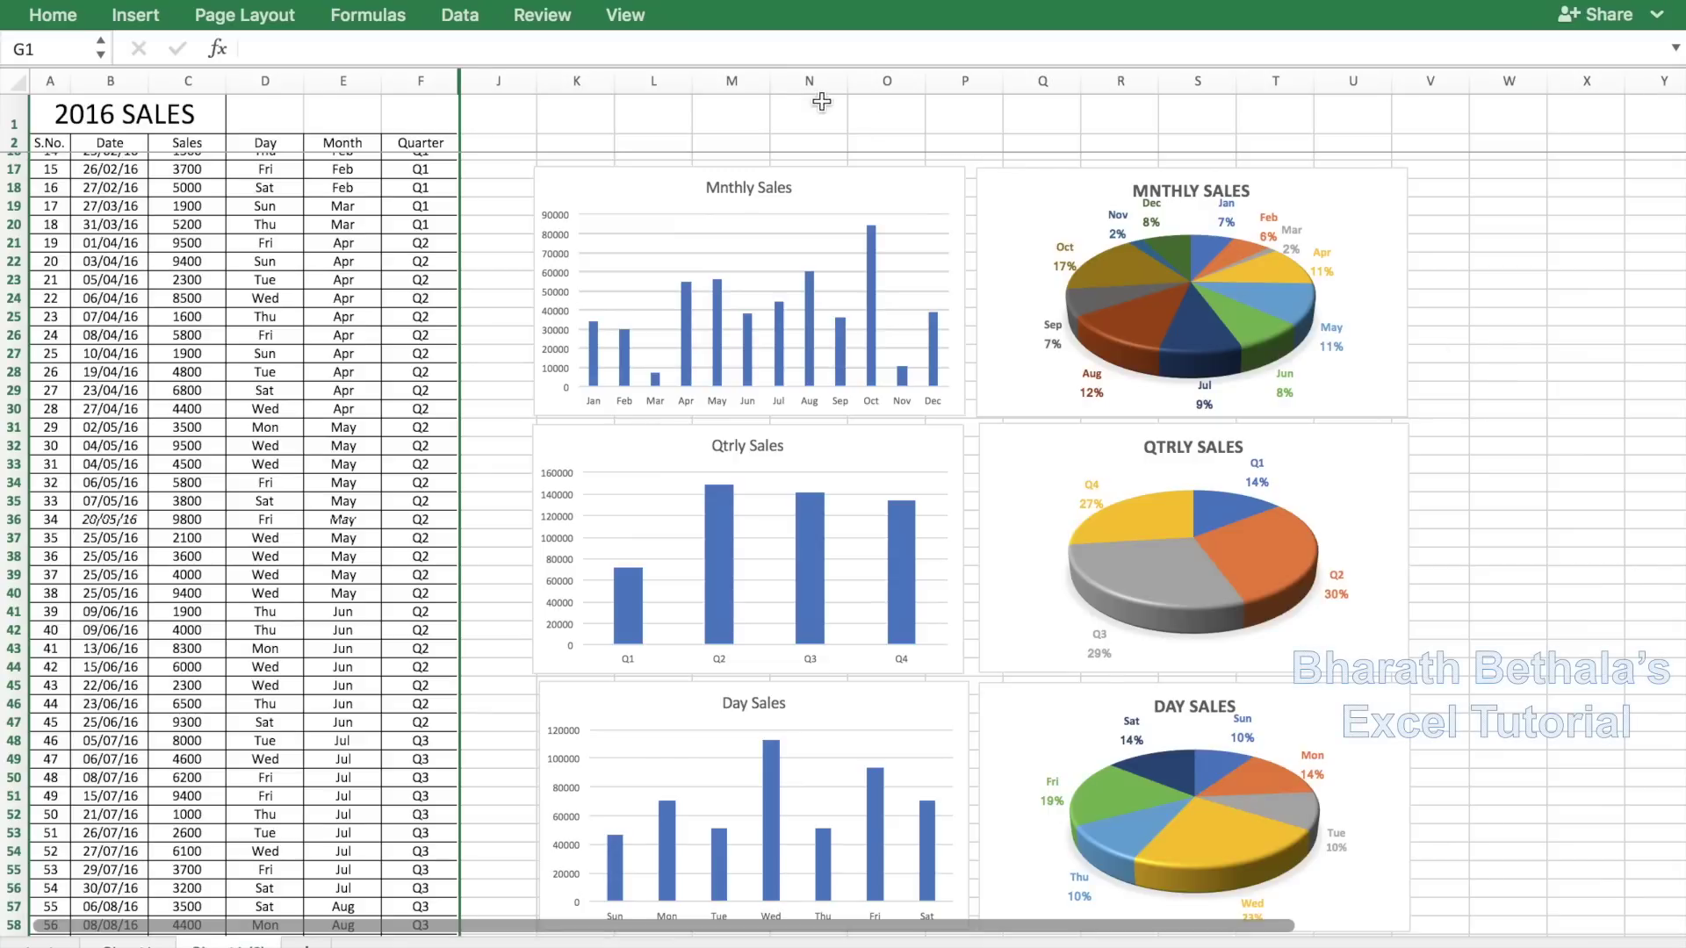
click(781, 406)
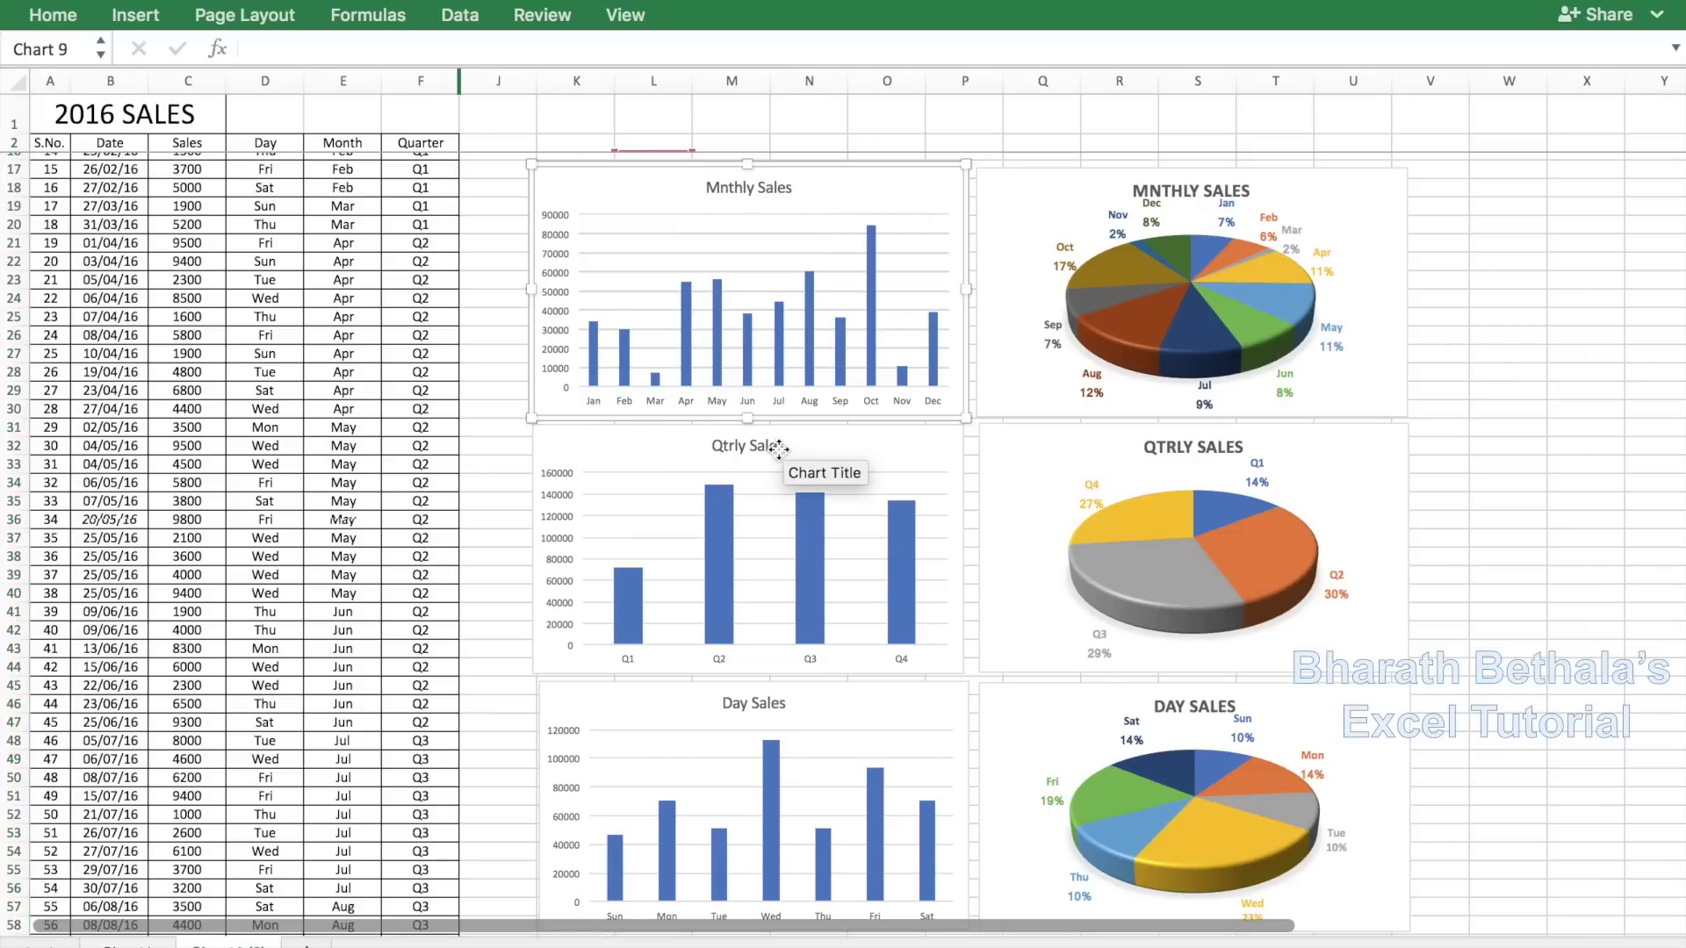
click(777, 445)
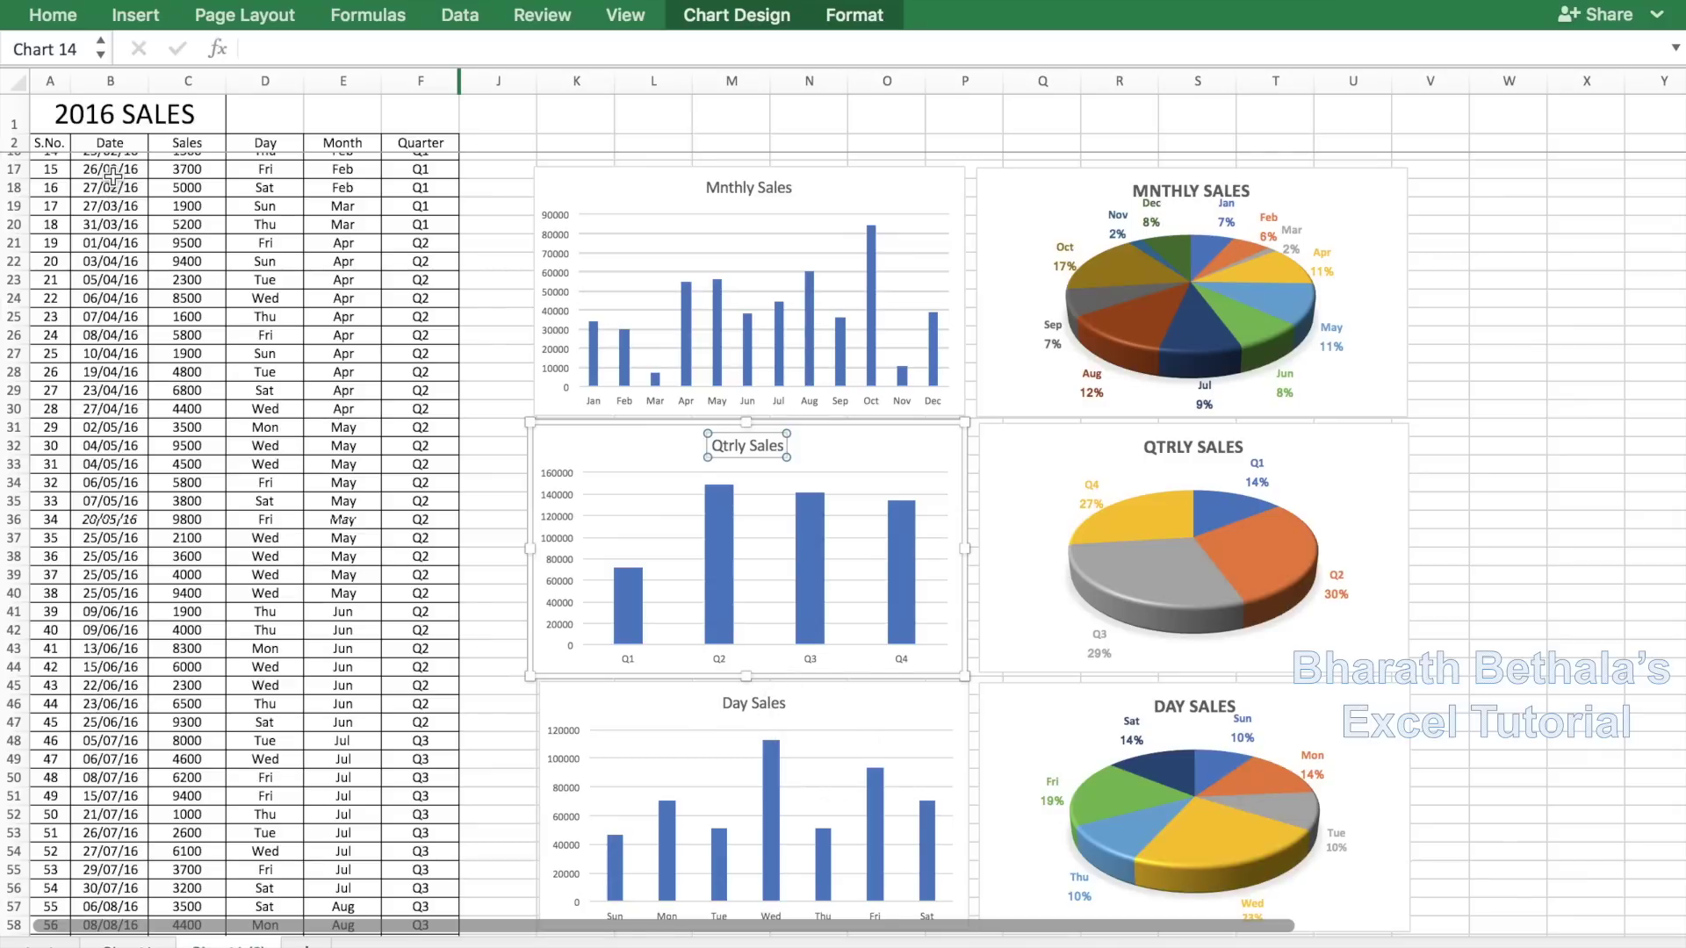
scroll(112, 178, up, 3)
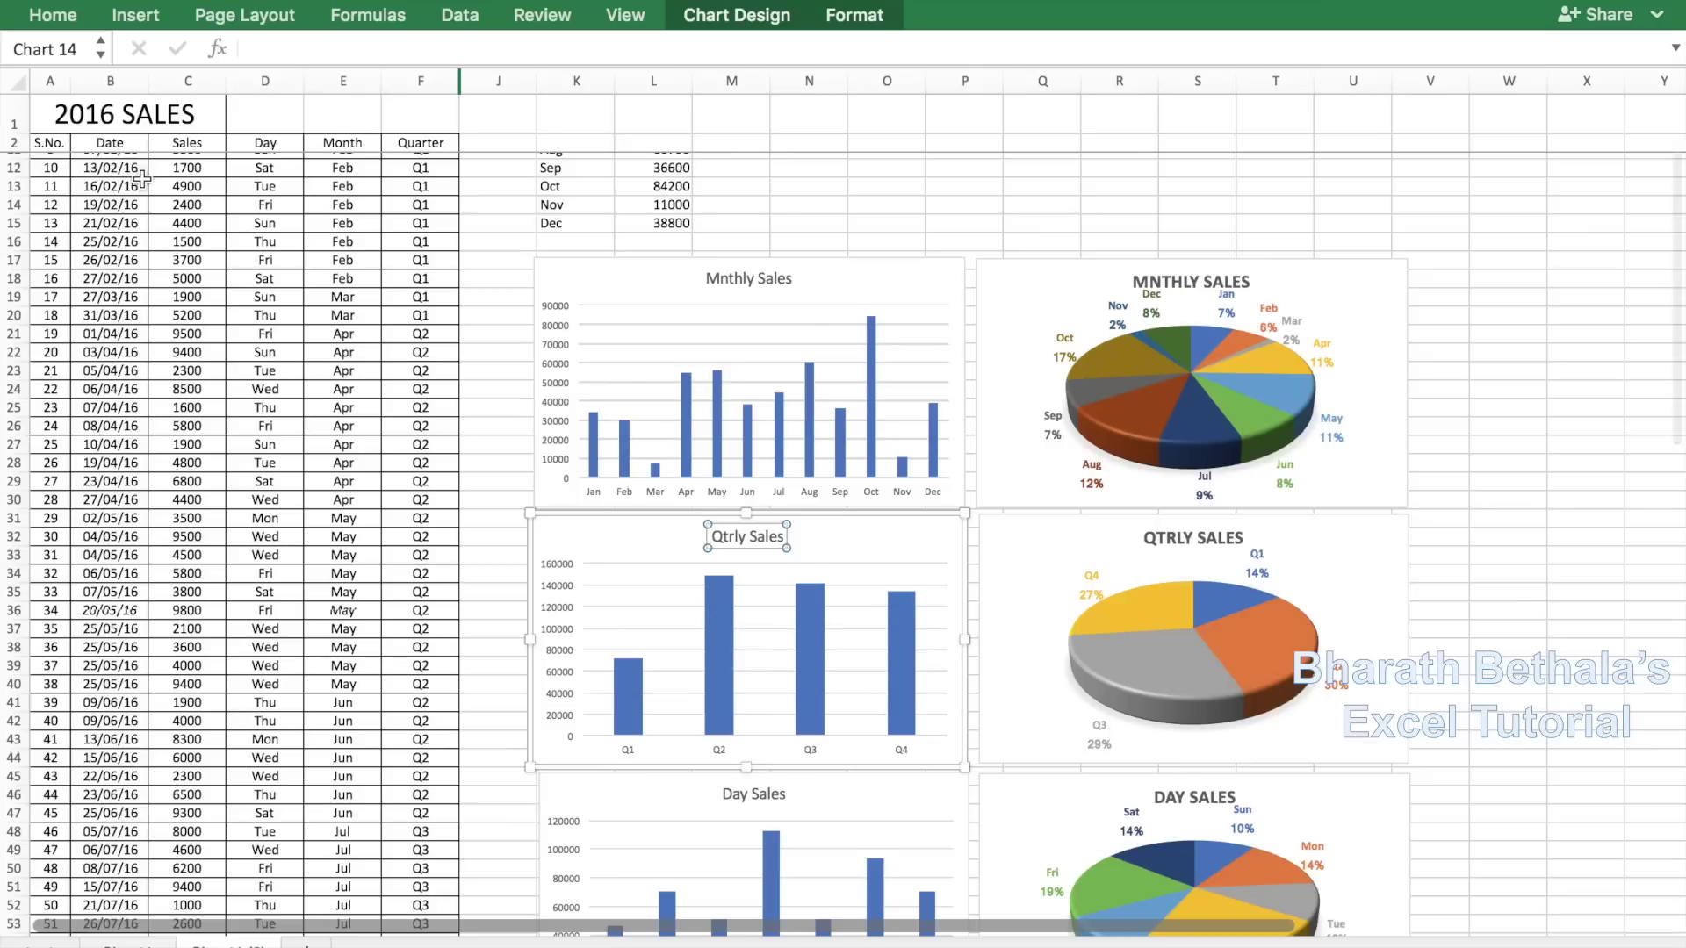
scroll(140, 179, down, 3)
scroll(142, 179, down, 2)
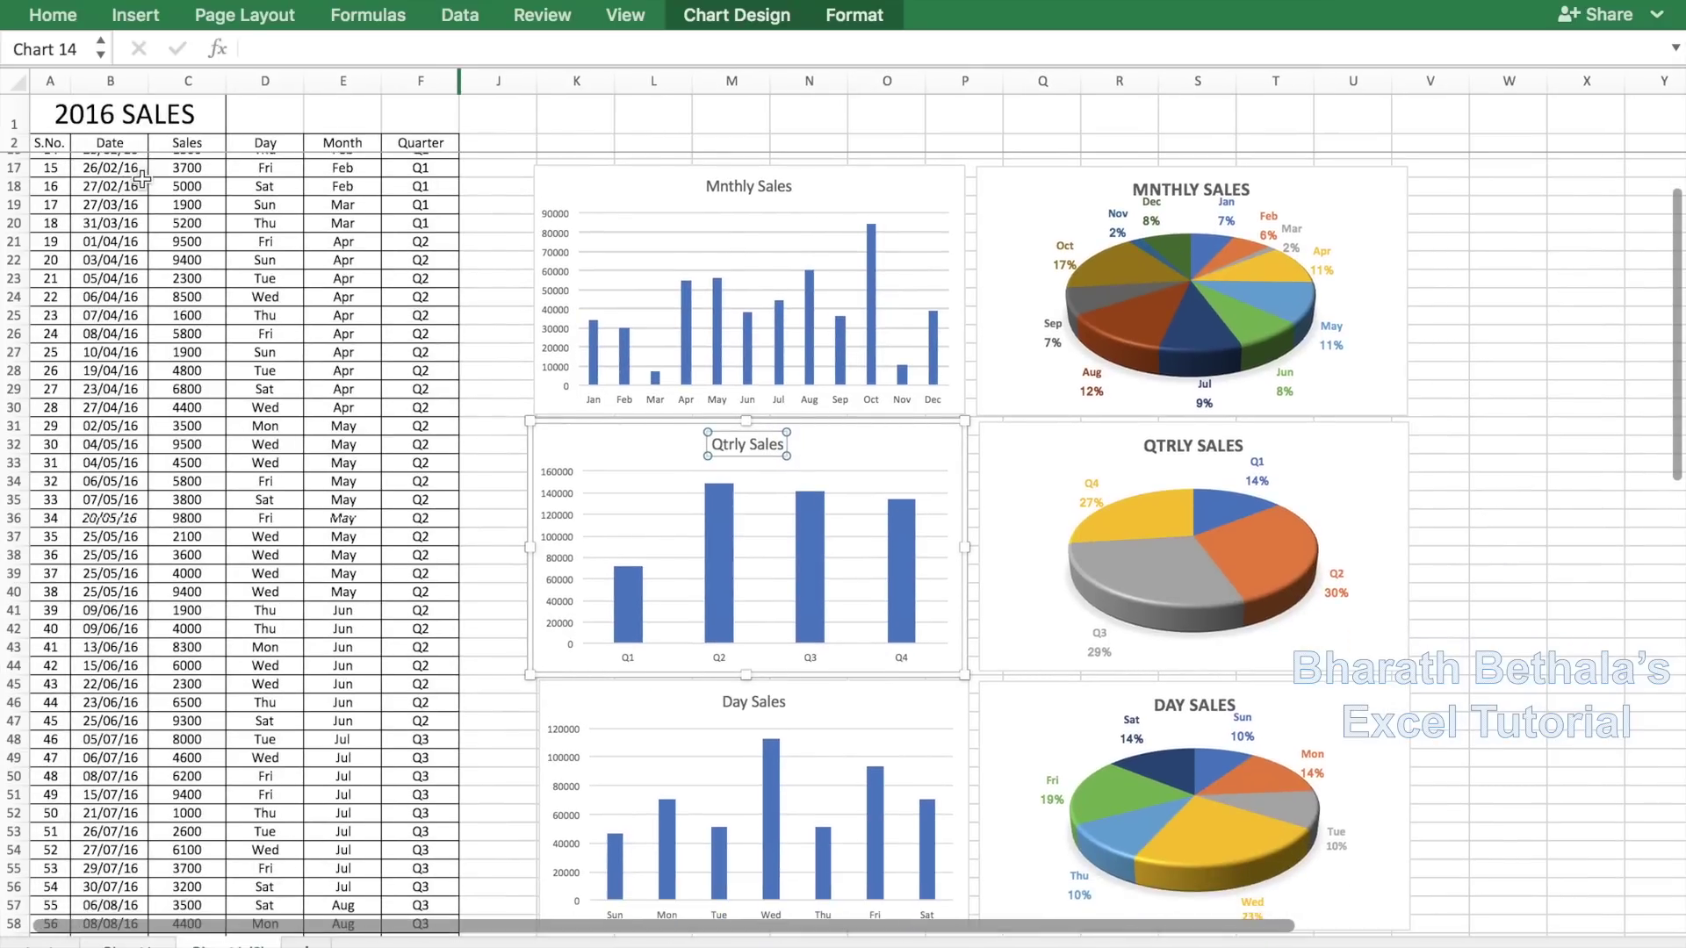